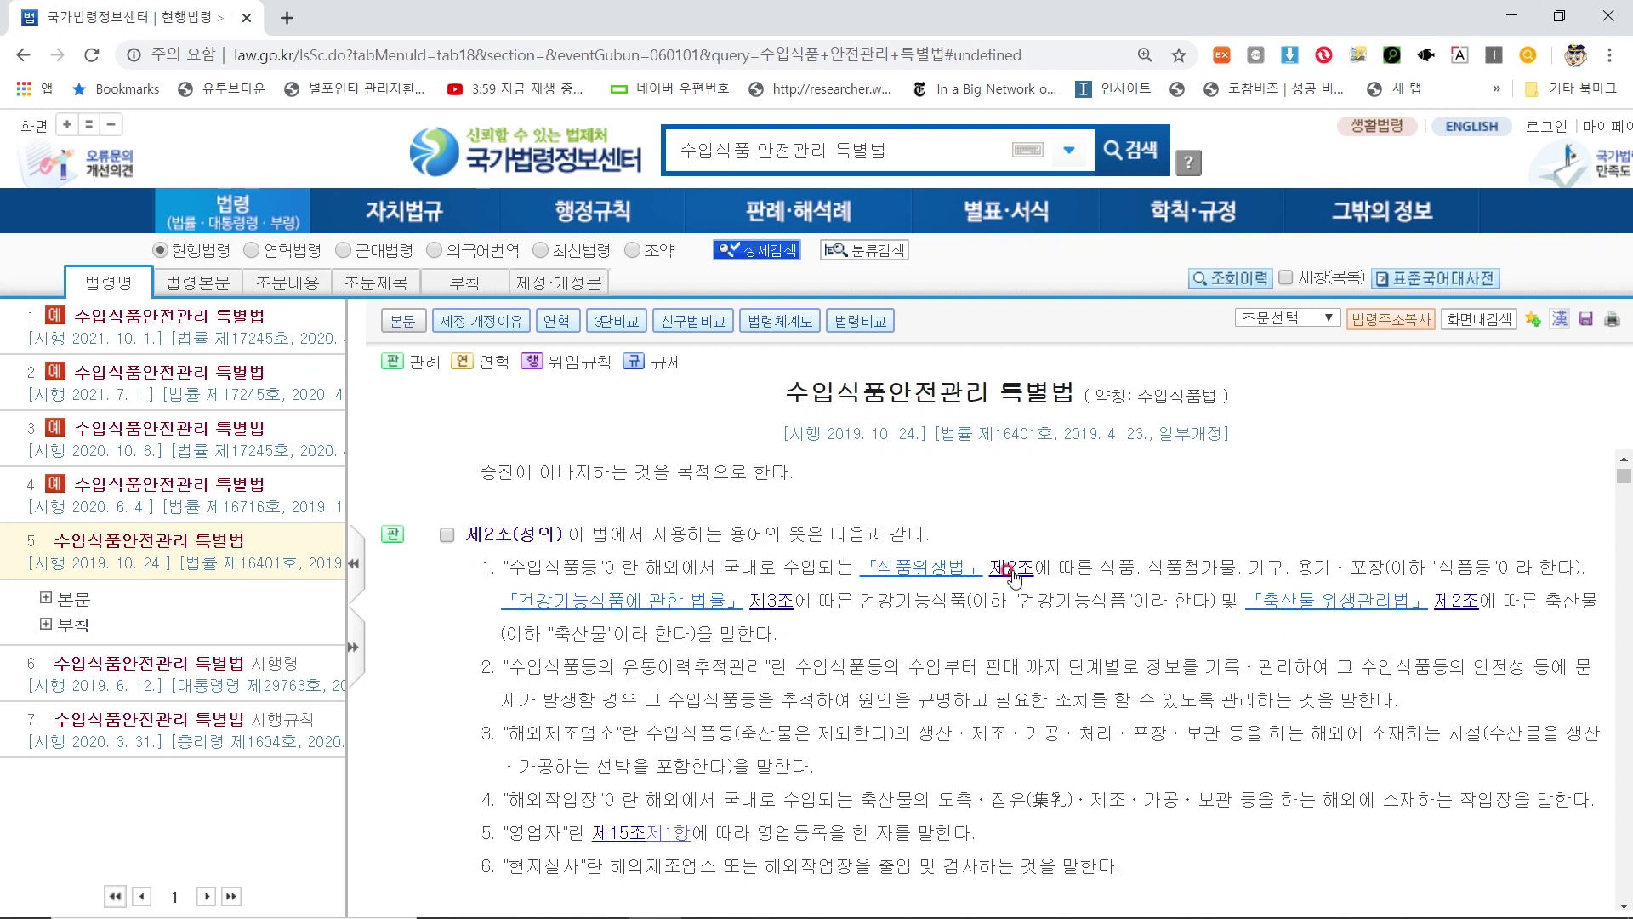
# Highlight the 제2조 definitions, including health functional food and livestock products, and look up 수입식품등
pyautogui.moveTo(1103, 569); pyautogui.dragTo(1446, 568)
pyautogui.click(1454, 572)
pyautogui.moveTo(875, 601); pyautogui.dragTo(1010, 601)
pyautogui.click(1011, 601)
pyautogui.moveTo(523, 633); pyautogui.dragTo(785, 633)
pyautogui.click(705, 623)
pyautogui.moveTo(512, 568); pyautogui.dragTo(593, 568)
pyautogui.click(593, 567)
pyautogui.scroll(-10, 596, 596)
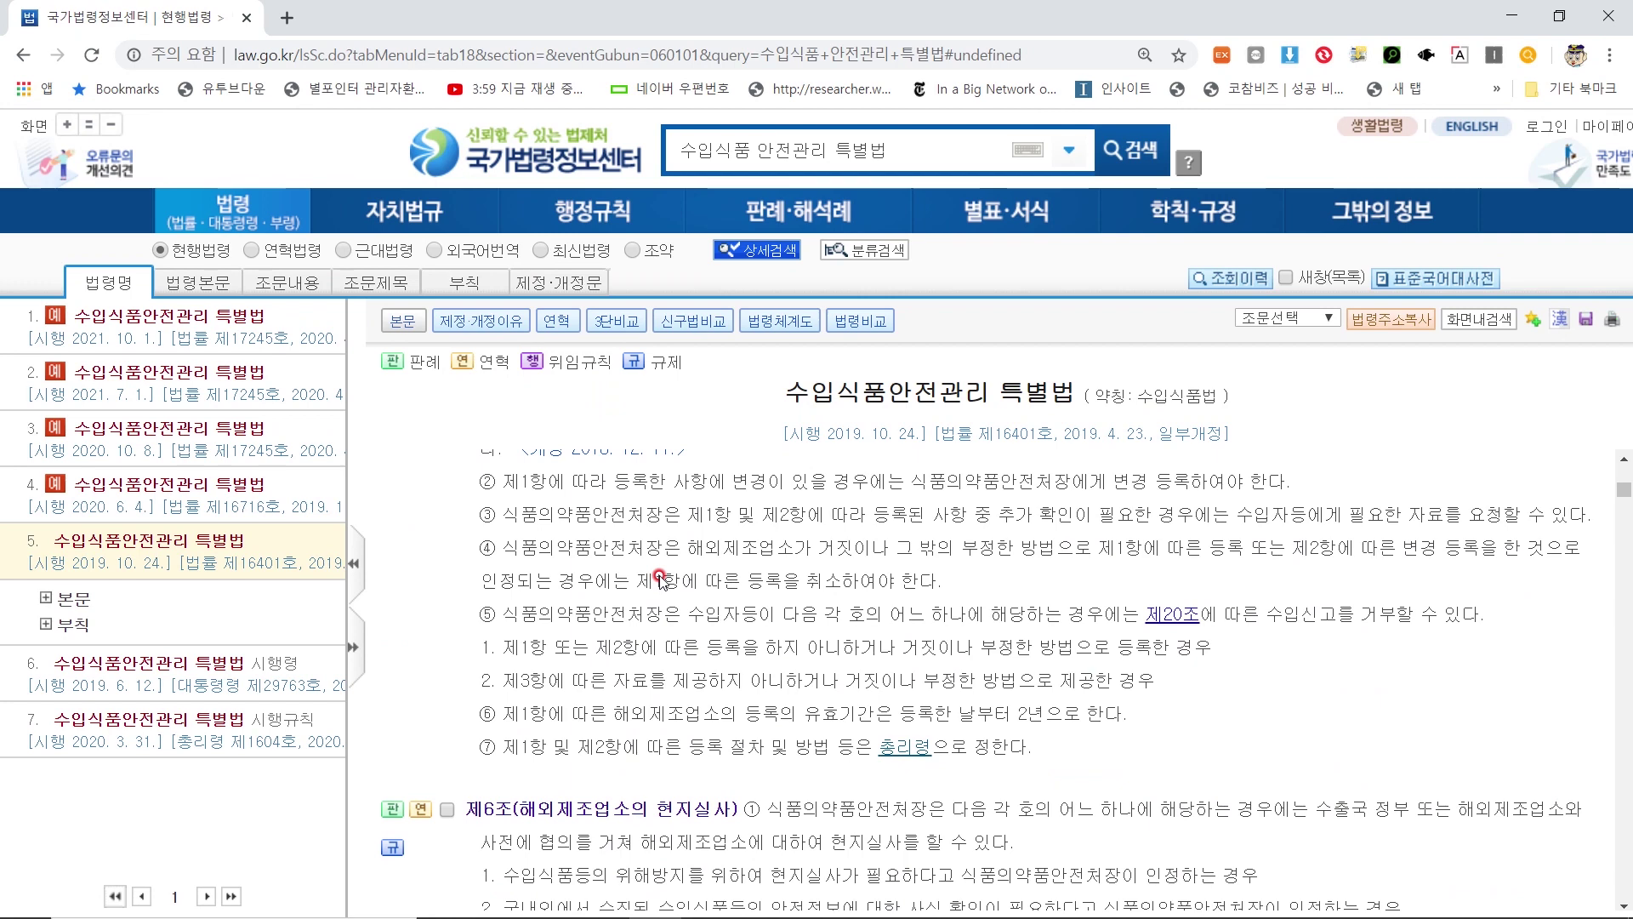
pyautogui.click(672, 568)
# Read down to 제15조's business registration requirement, then on to 제17조(위생 교육)
pyautogui.scroll(-15, 672, 568)
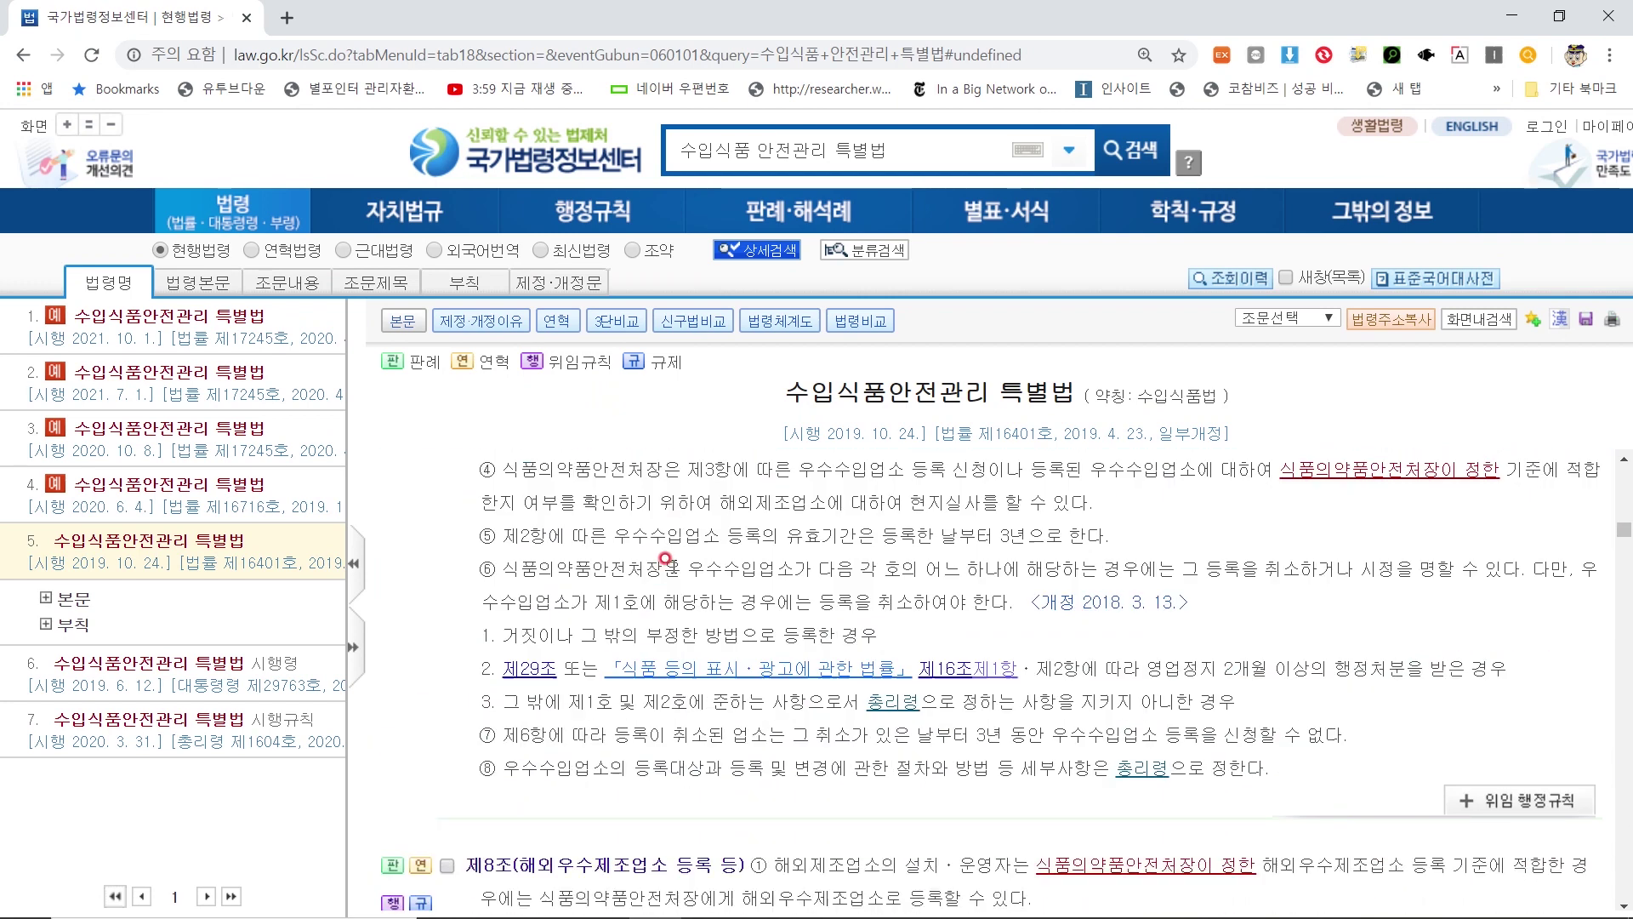
pyautogui.scroll(-10, 672, 569)
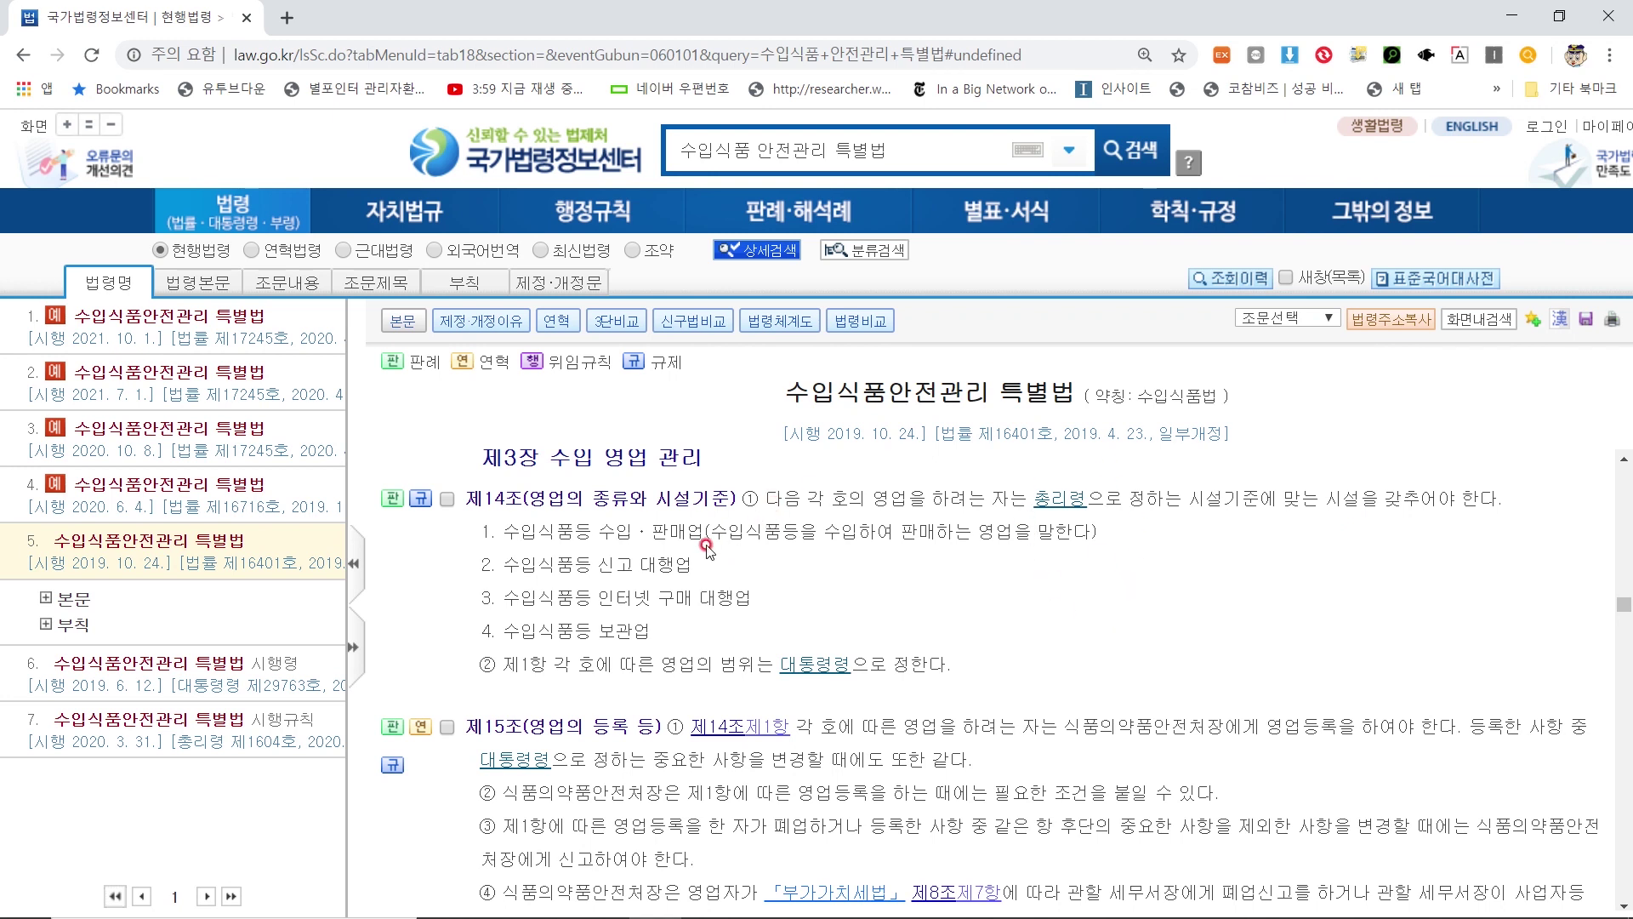
pyautogui.scroll(-2, 698, 545)
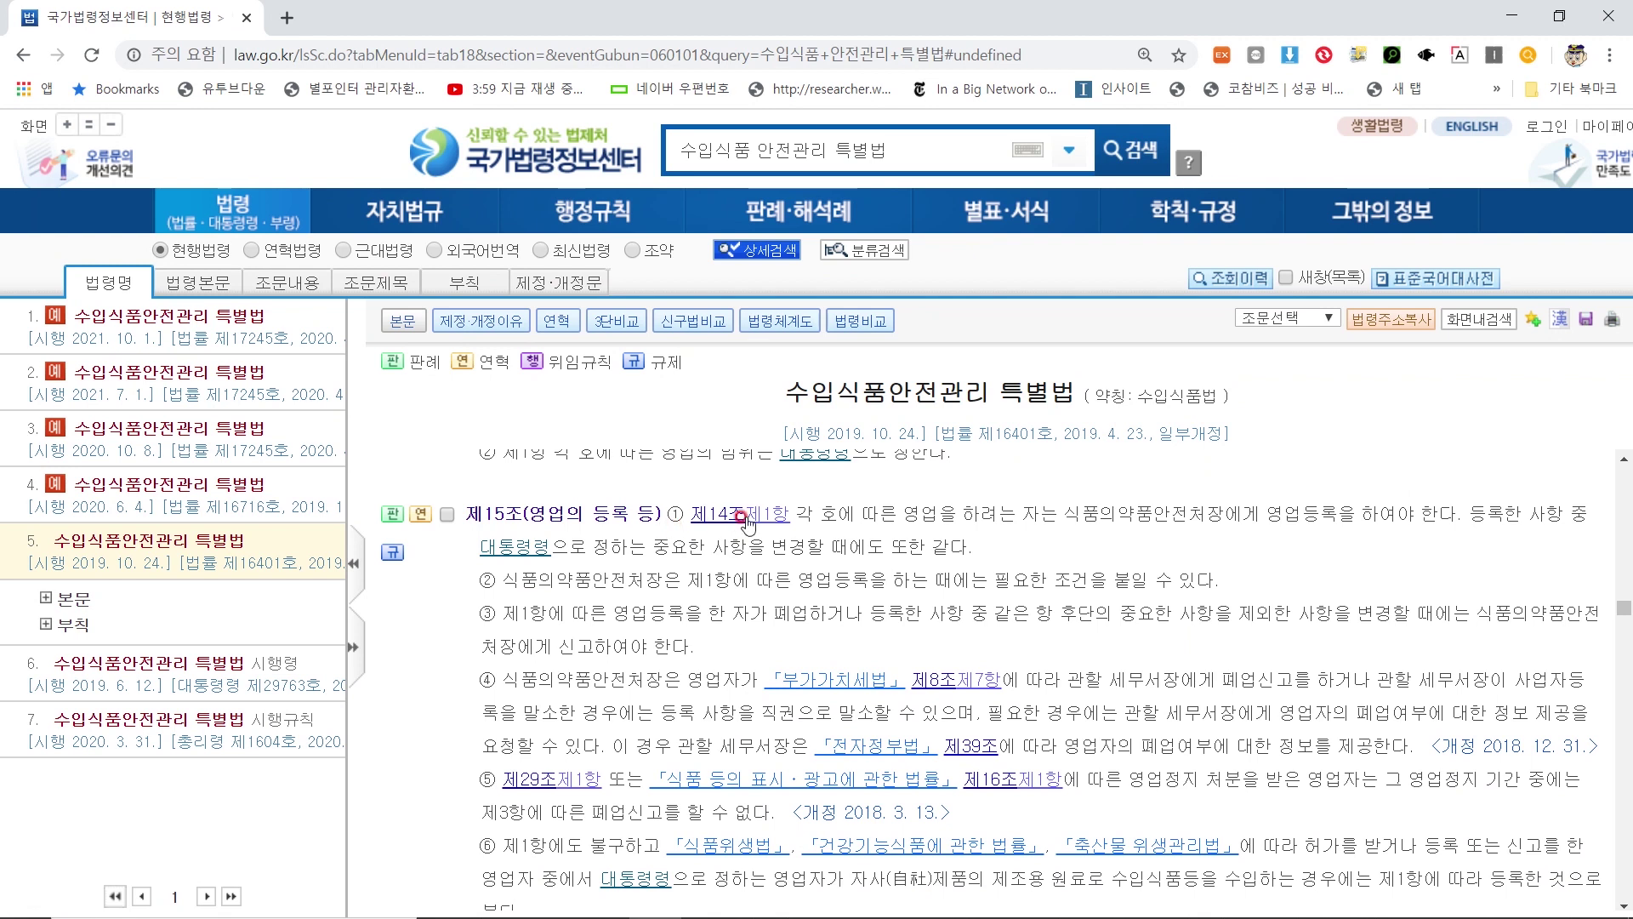
pyautogui.scroll(2, 765, 612)
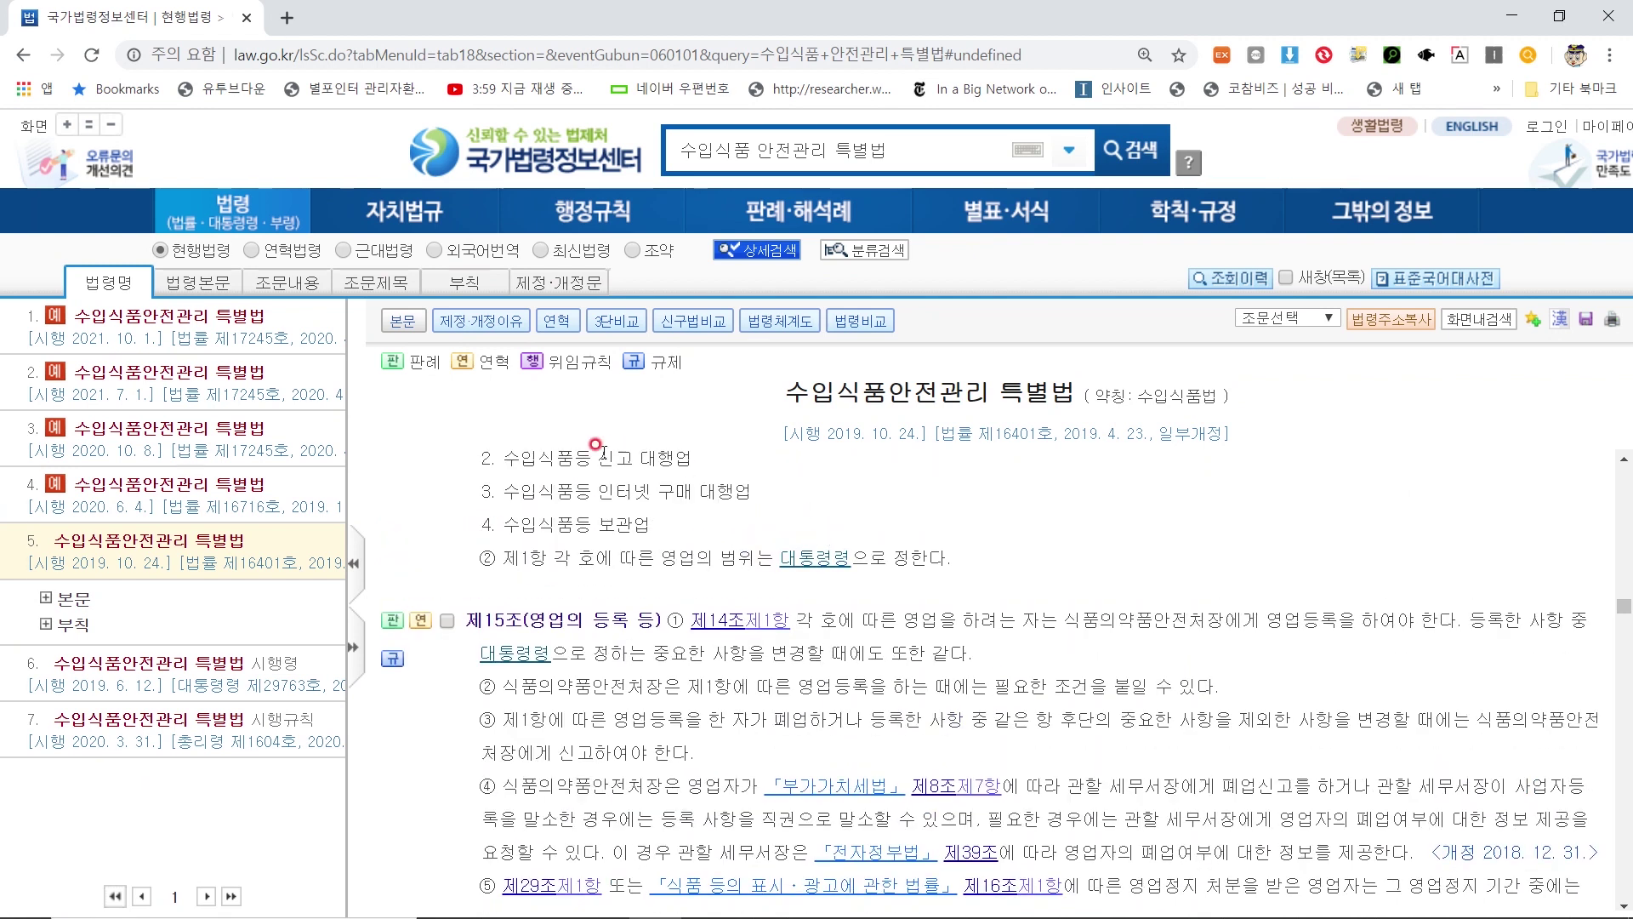
pyautogui.scroll(-1, 755, 653)
pyautogui.moveTo(1284, 620); pyautogui.dragTo(1474, 625)
pyautogui.click(1474, 625)
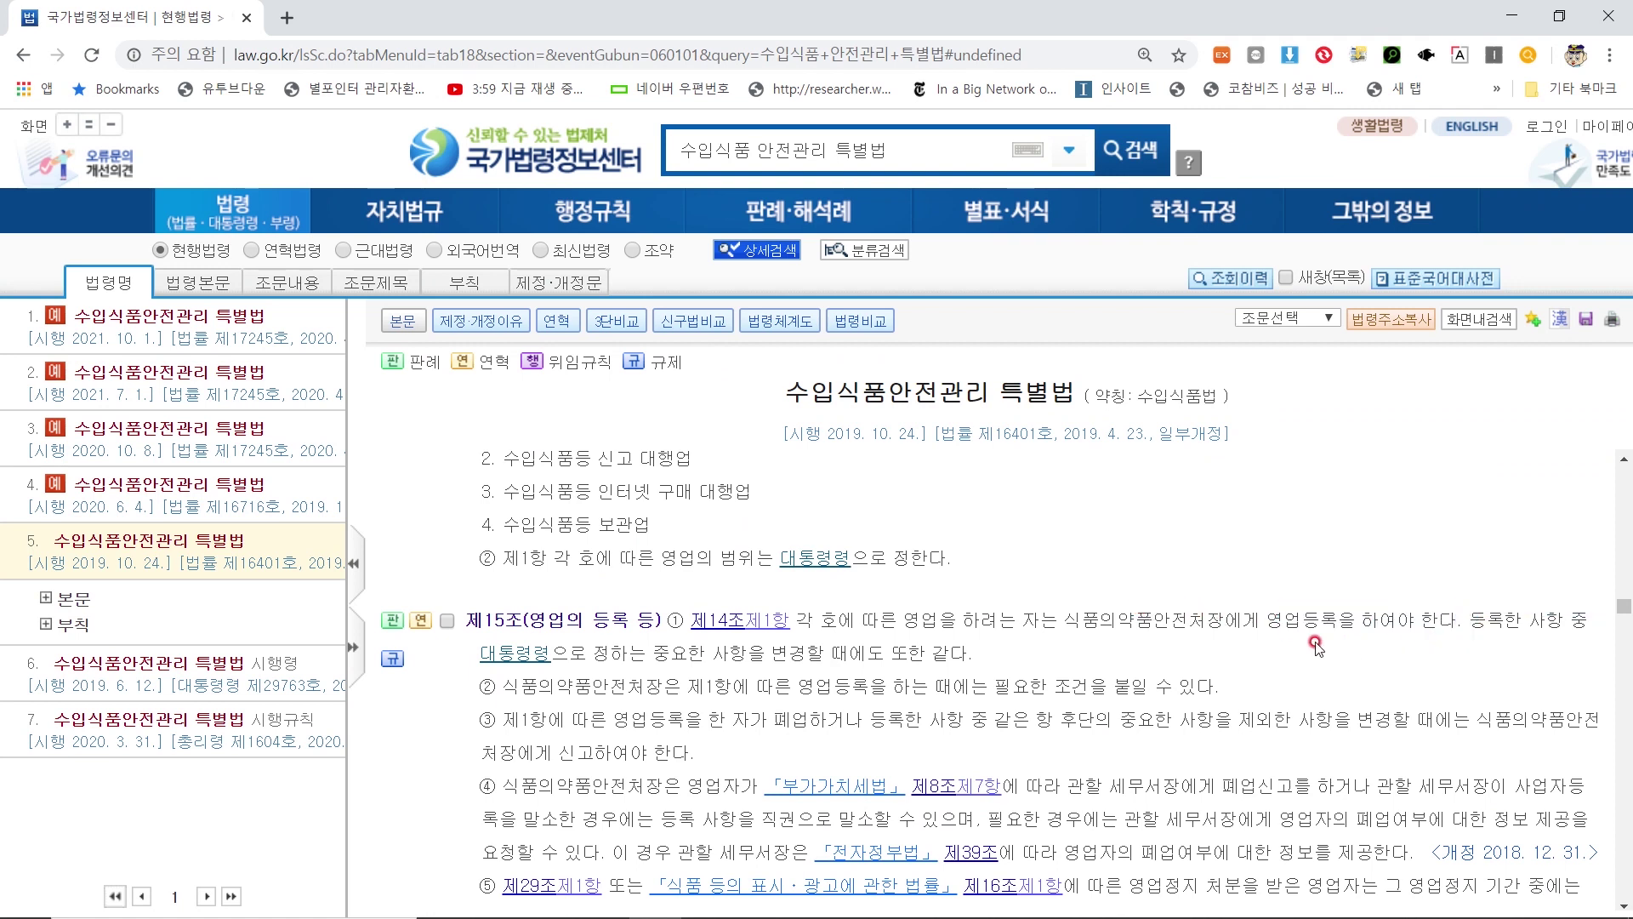
pyautogui.scroll(-1, 678, 670)
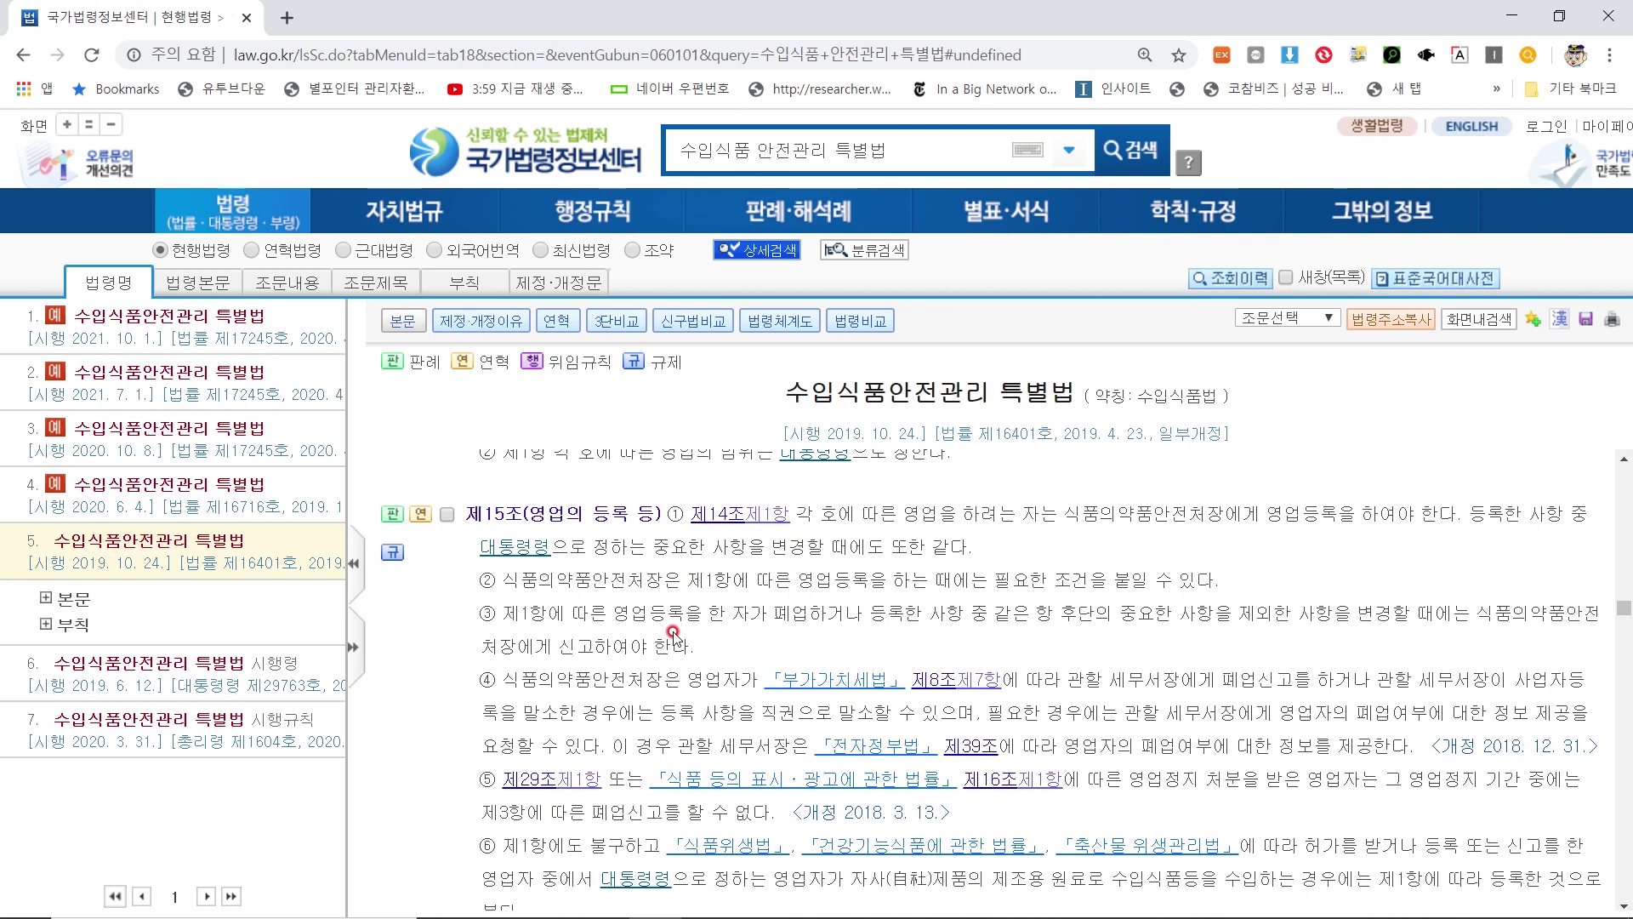
pyautogui.scroll(-7, 672, 634)
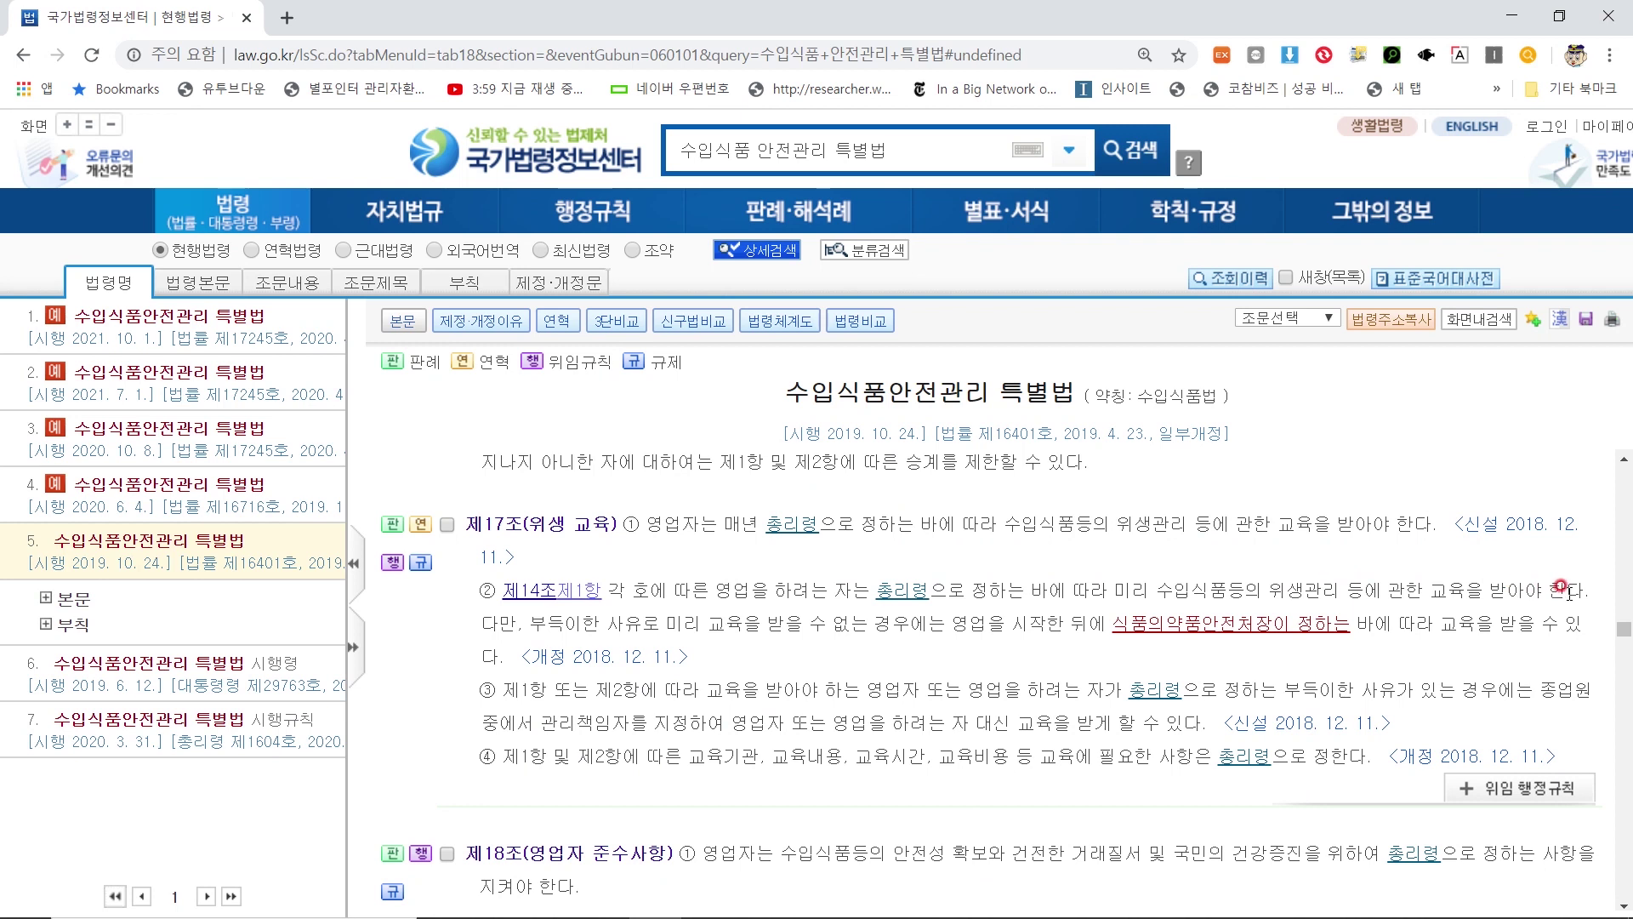
# Scroll from 제17조 past 제20조(수입신고 등) down to 제8장 벌칙 and 제42조
pyautogui.scroll(-10, 715, 600)
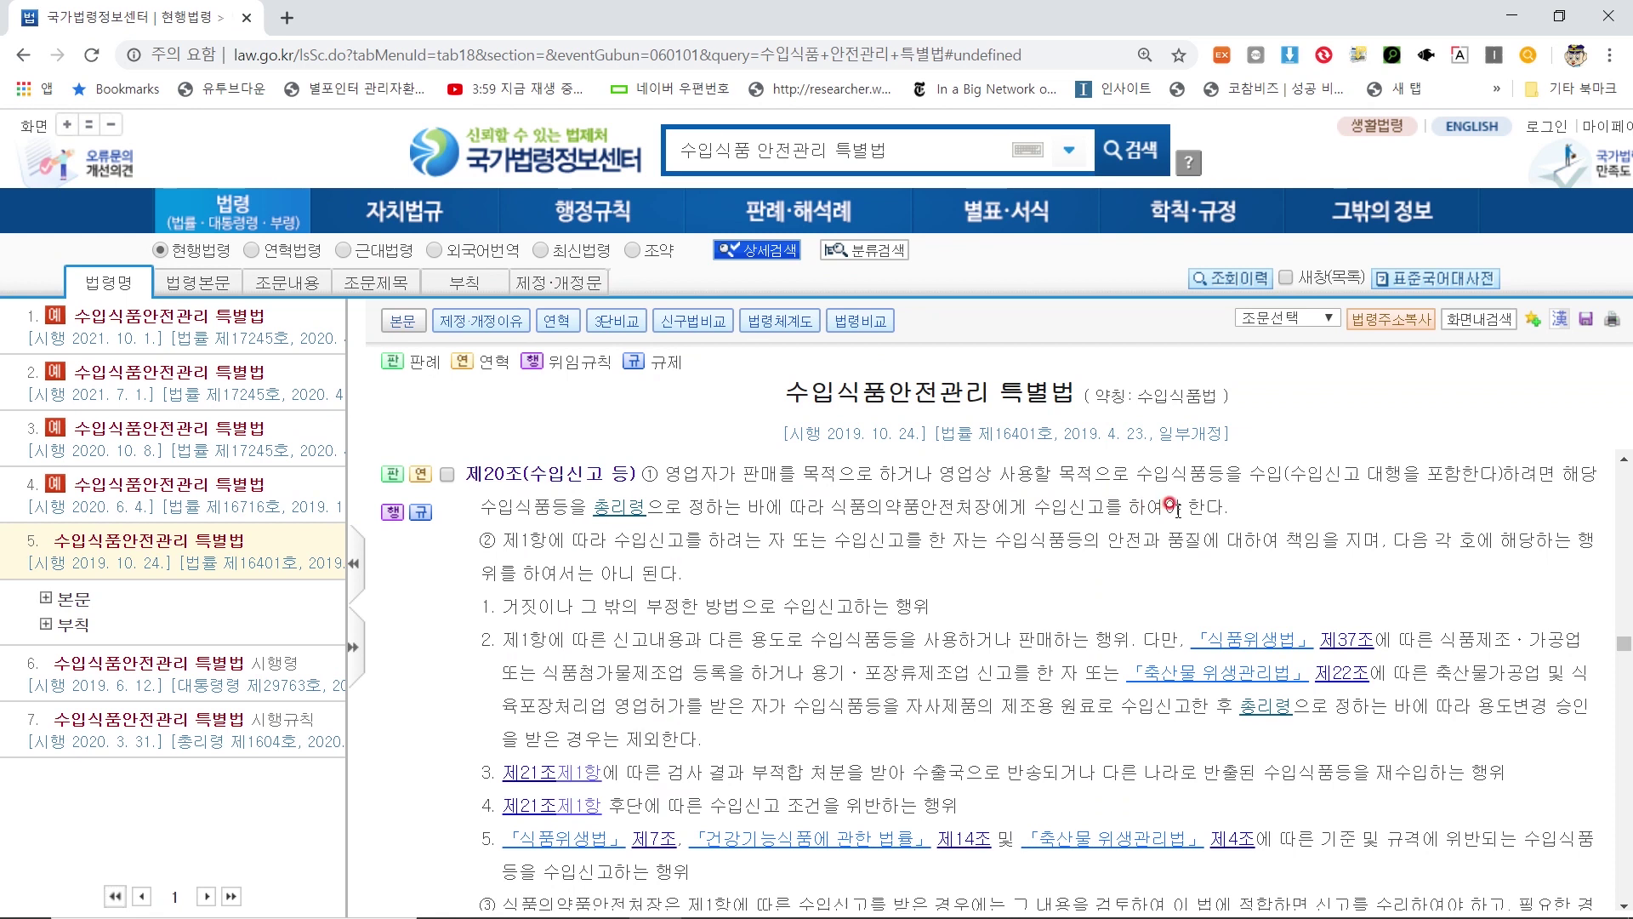
pyautogui.scroll(1, 722, 568)
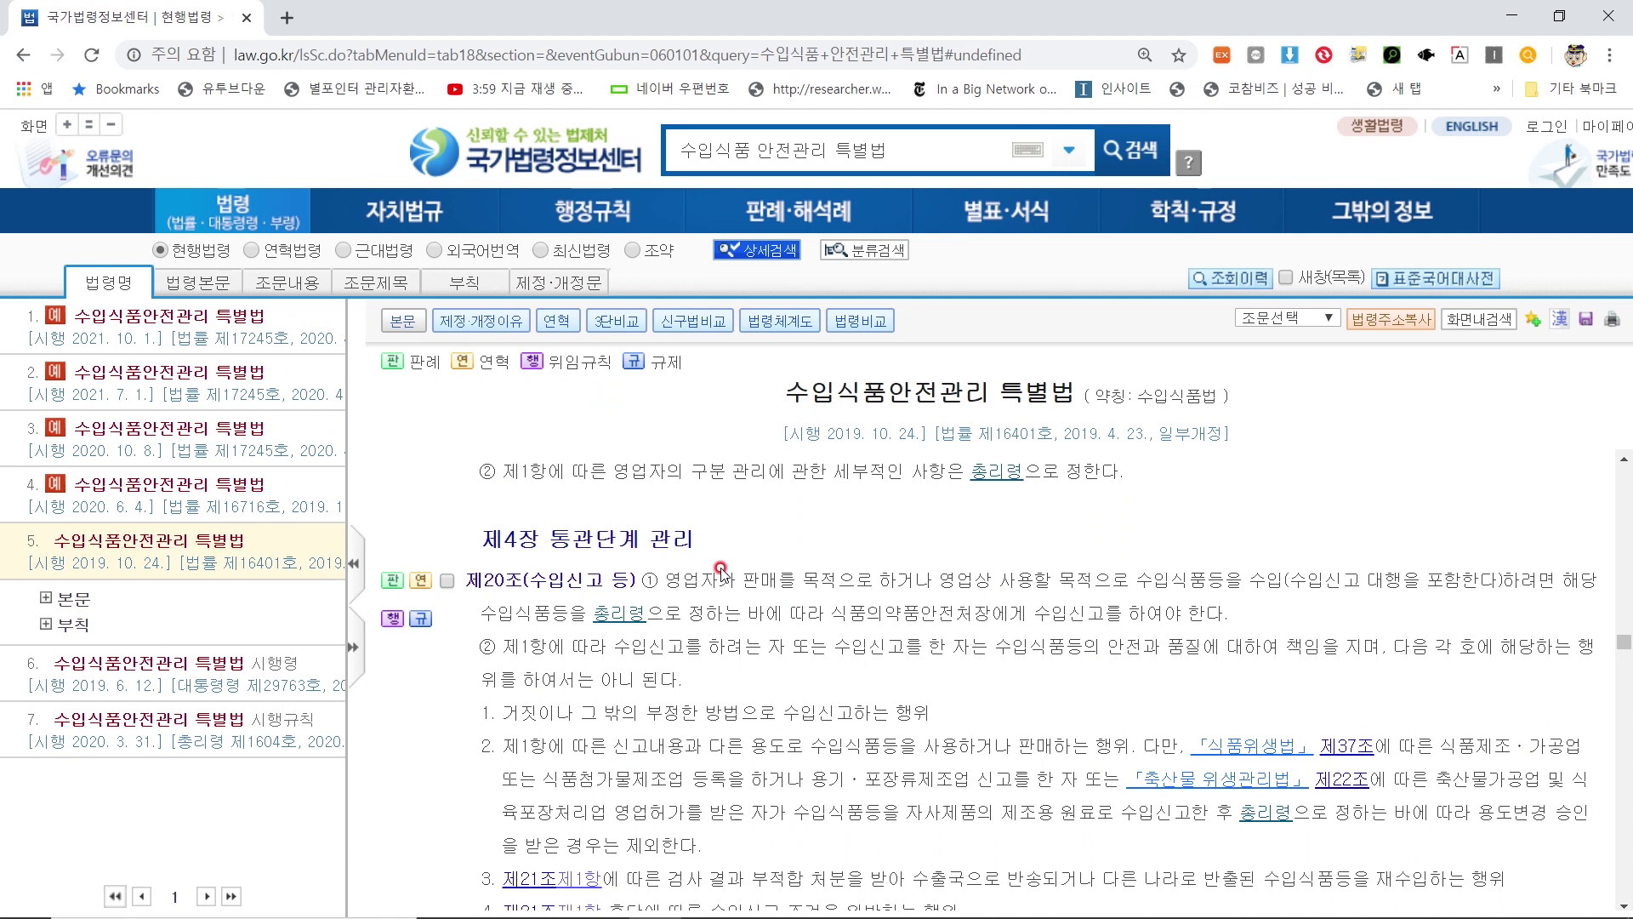
pyautogui.scroll(-2, 731, 559)
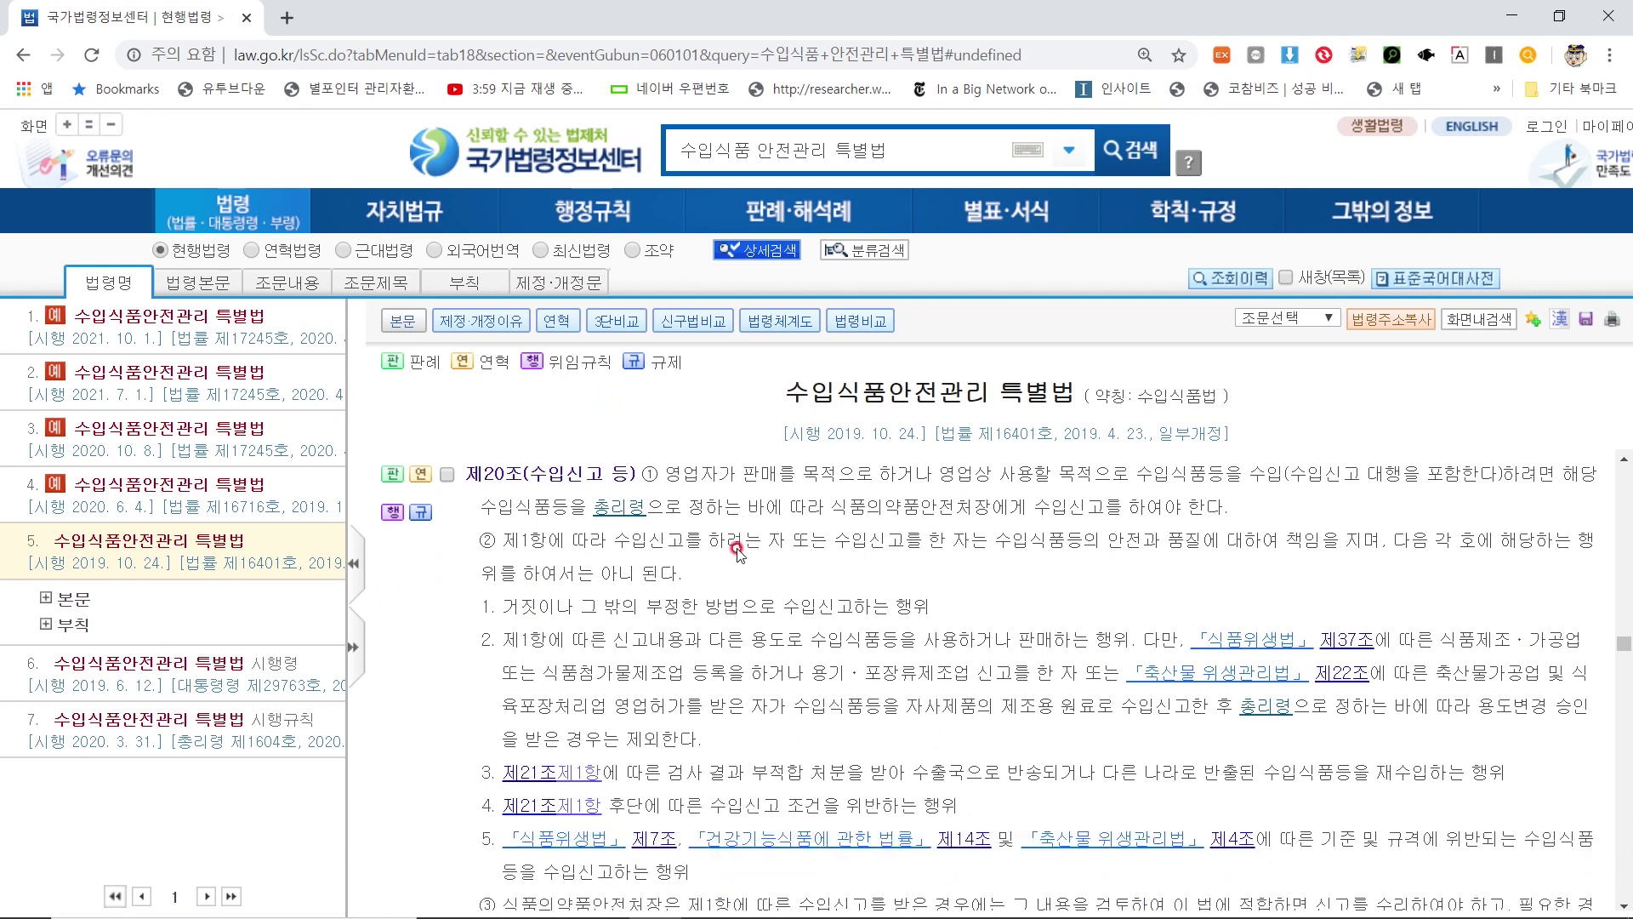
pyautogui.scroll(-10, 731, 555)
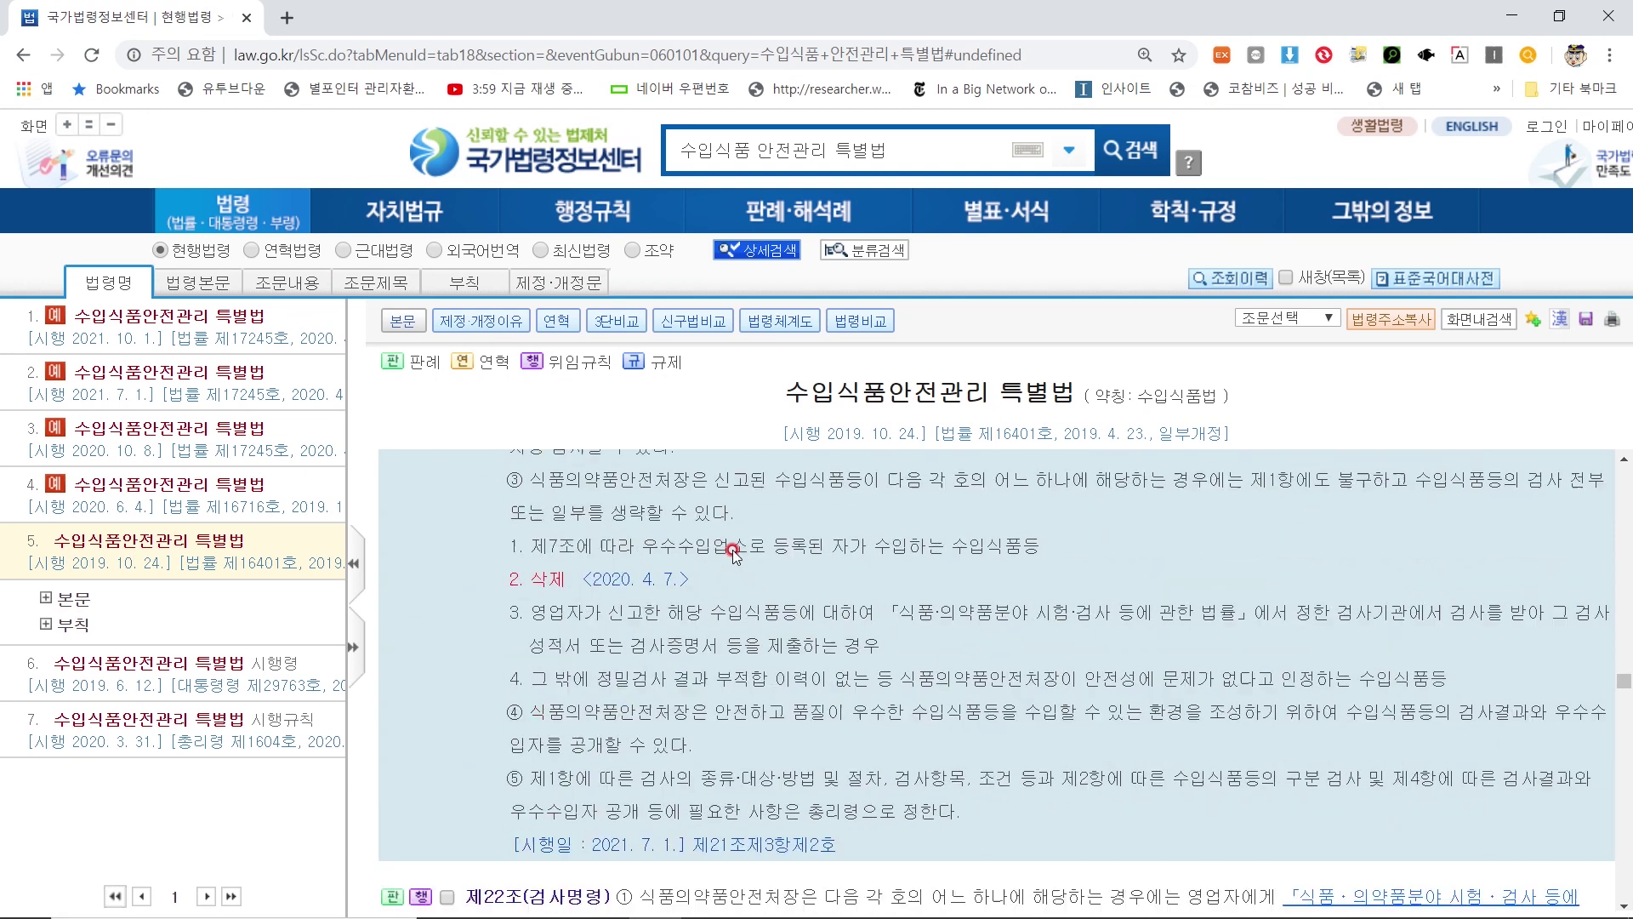
pyautogui.scroll(-15, 728, 558)
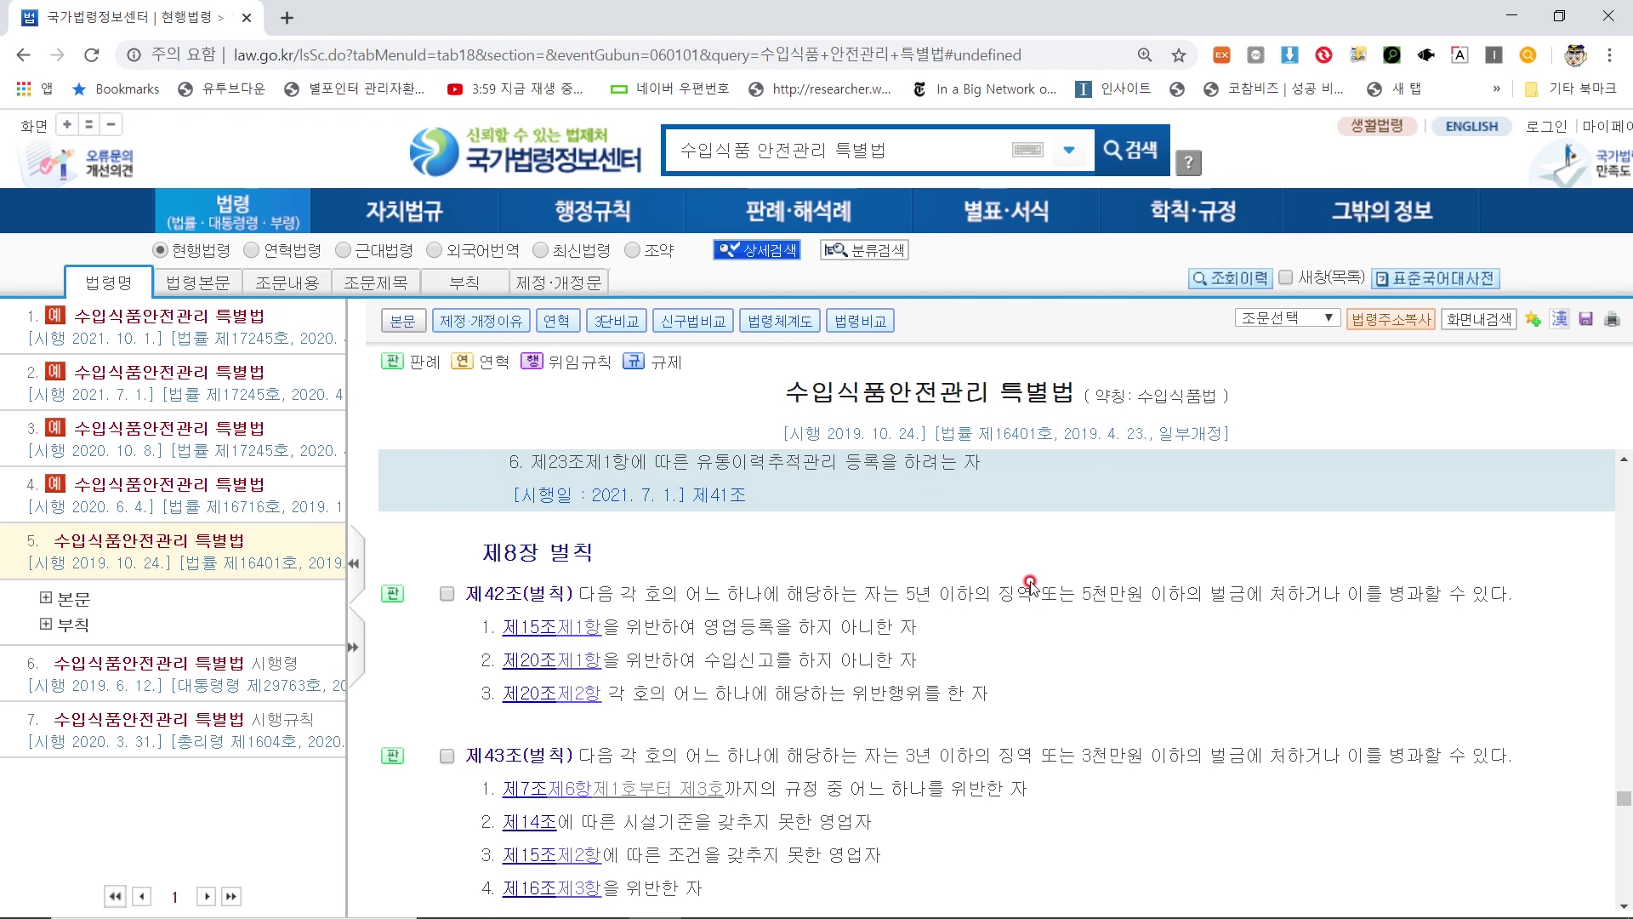
# Highlight 제42조's offences for unregistered business and unreported imports, and its 5년 이하의 징역 penalty
pyautogui.moveTo(953, 596); pyautogui.dragTo(1516, 605)
pyautogui.click(1153, 663)
pyautogui.moveTo(746, 627); pyautogui.dragTo(924, 634)
pyautogui.click(924, 634)
pyautogui.moveTo(628, 660); pyautogui.dragTo(620, 616)
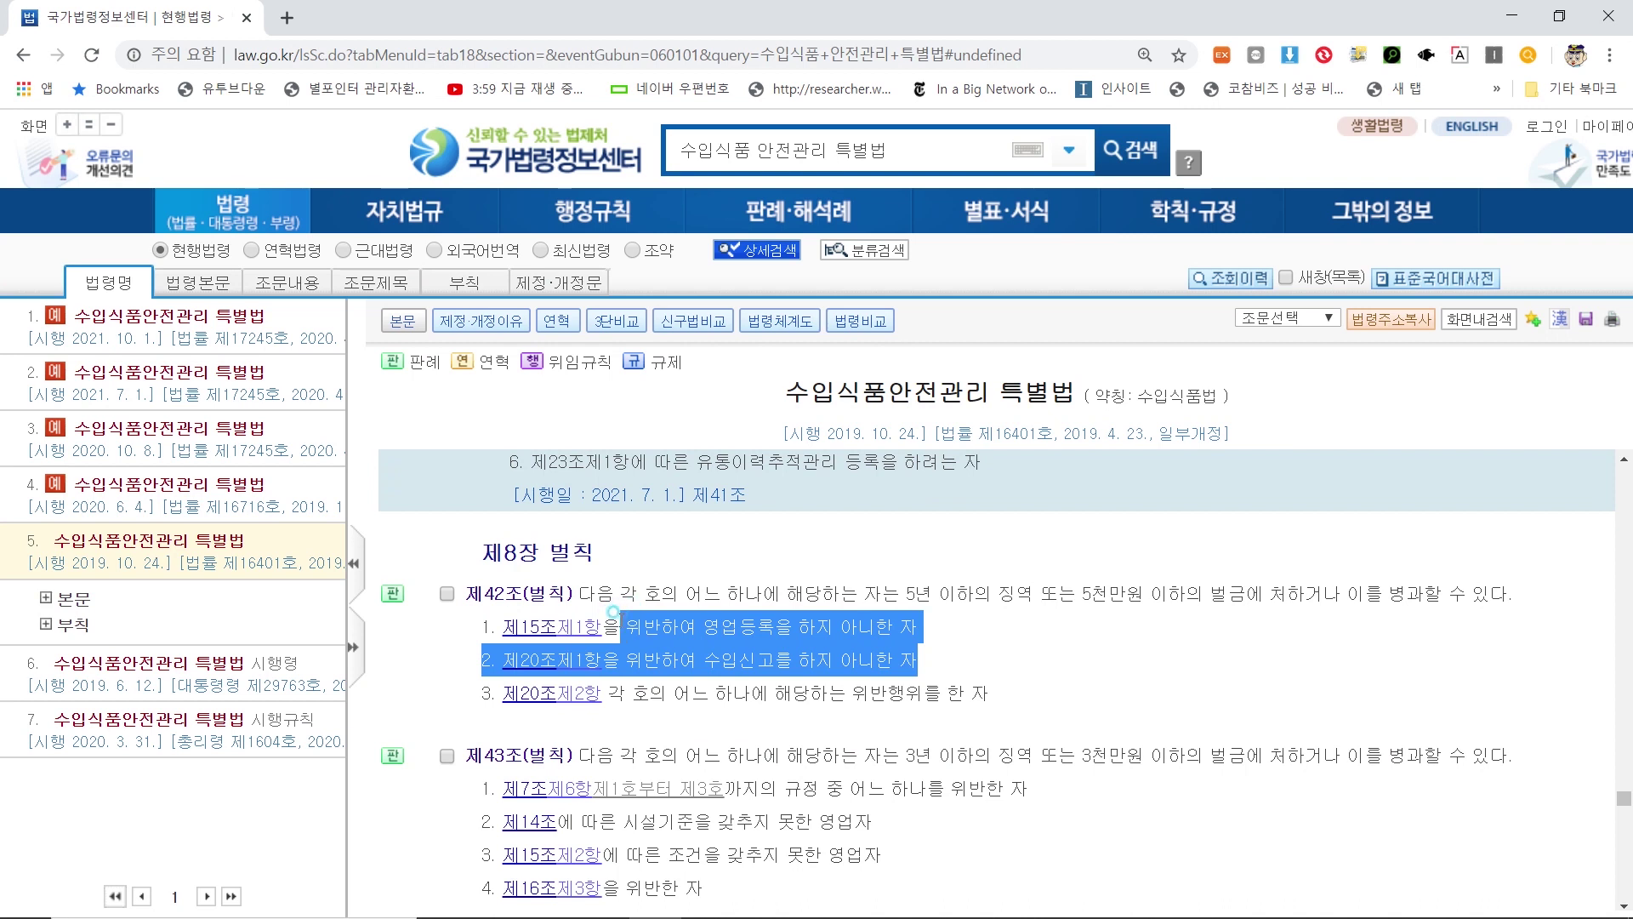
pyautogui.moveTo(840, 596); pyautogui.dragTo(1369, 589)
pyautogui.click(1319, 595)
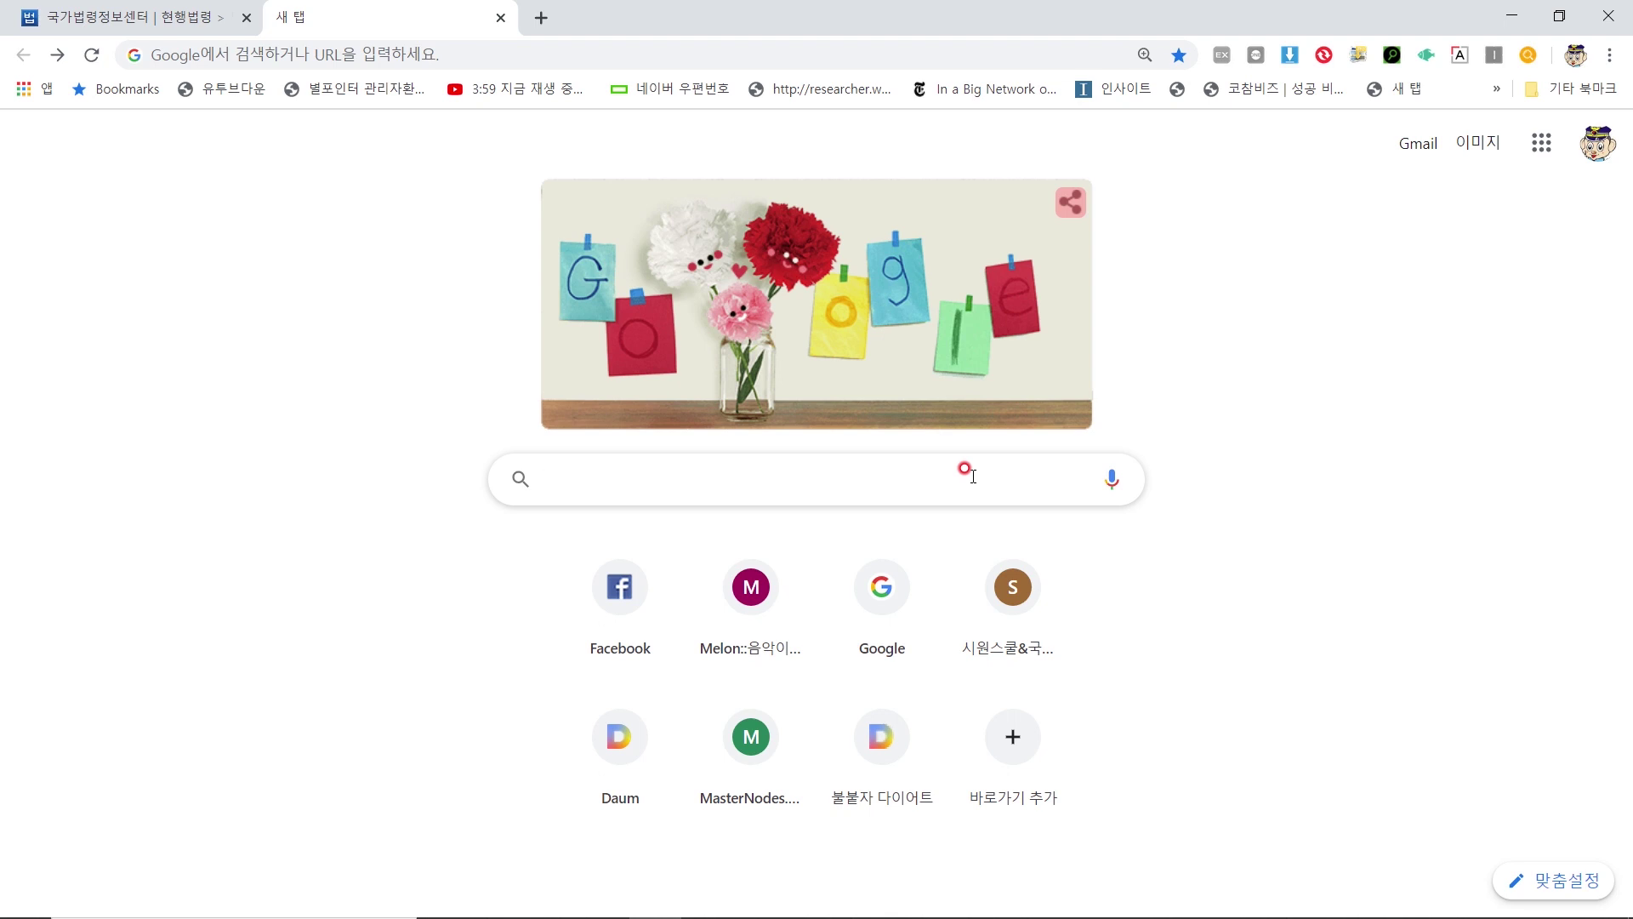
# Search Google for 한국식품산업협회 and open the association's site, kfia.or.kr
pyautogui.write('한ㄱㅜ')
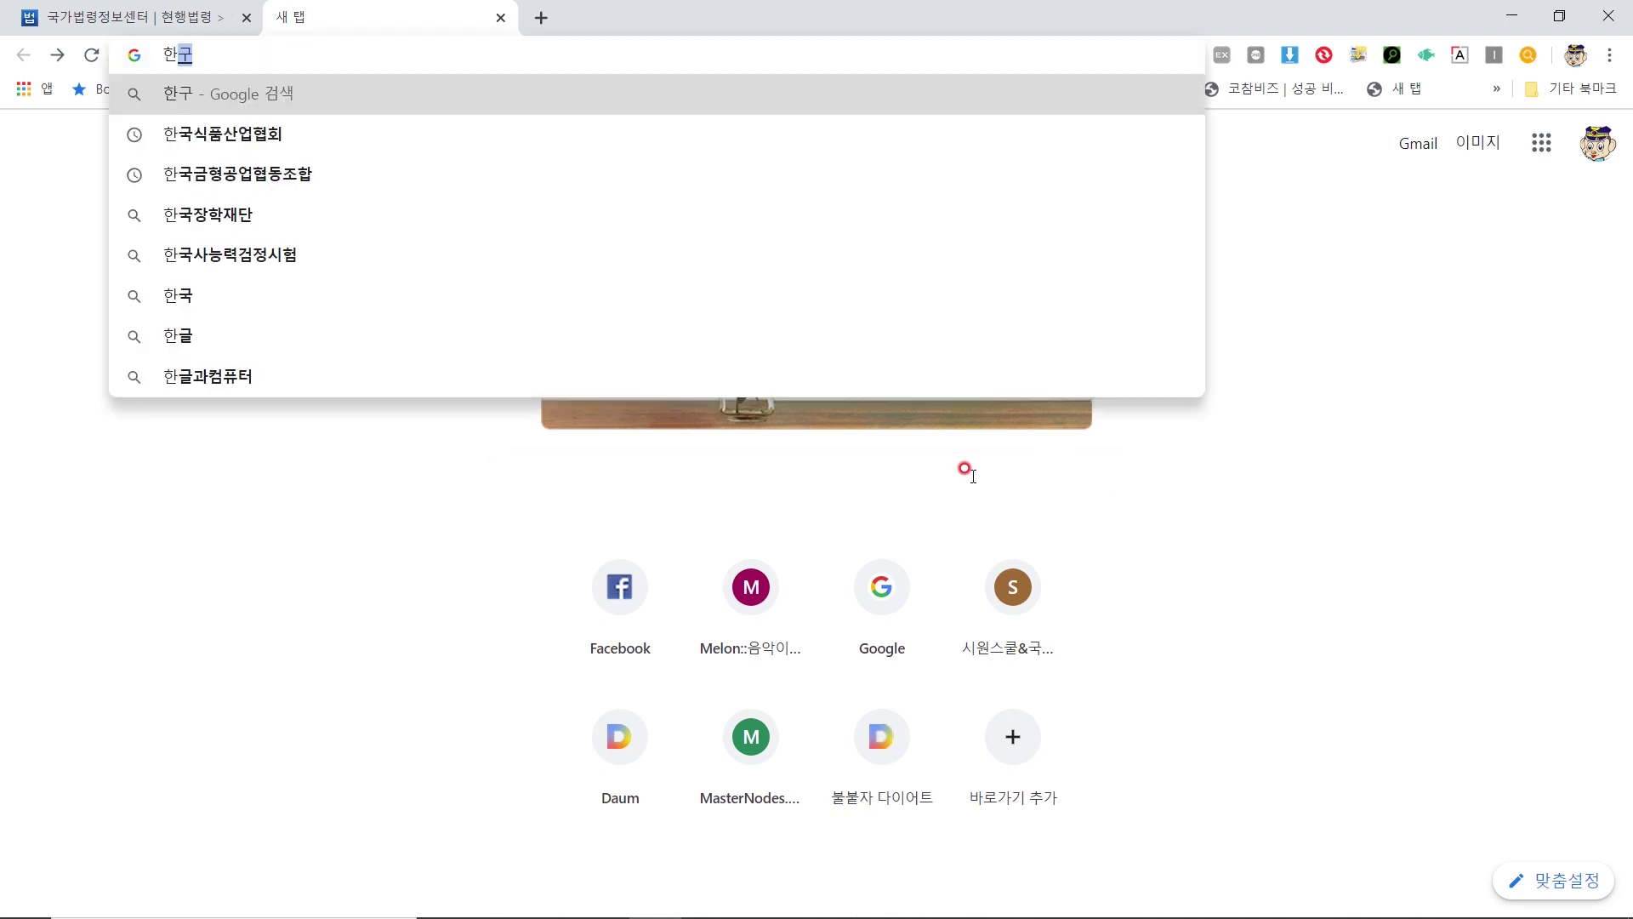
pyautogui.write('ㄱㅅㅏ')
pyautogui.press('BackSpace')
pyautogui.press('BackSpace')
pyautogui.write('ㅅ')
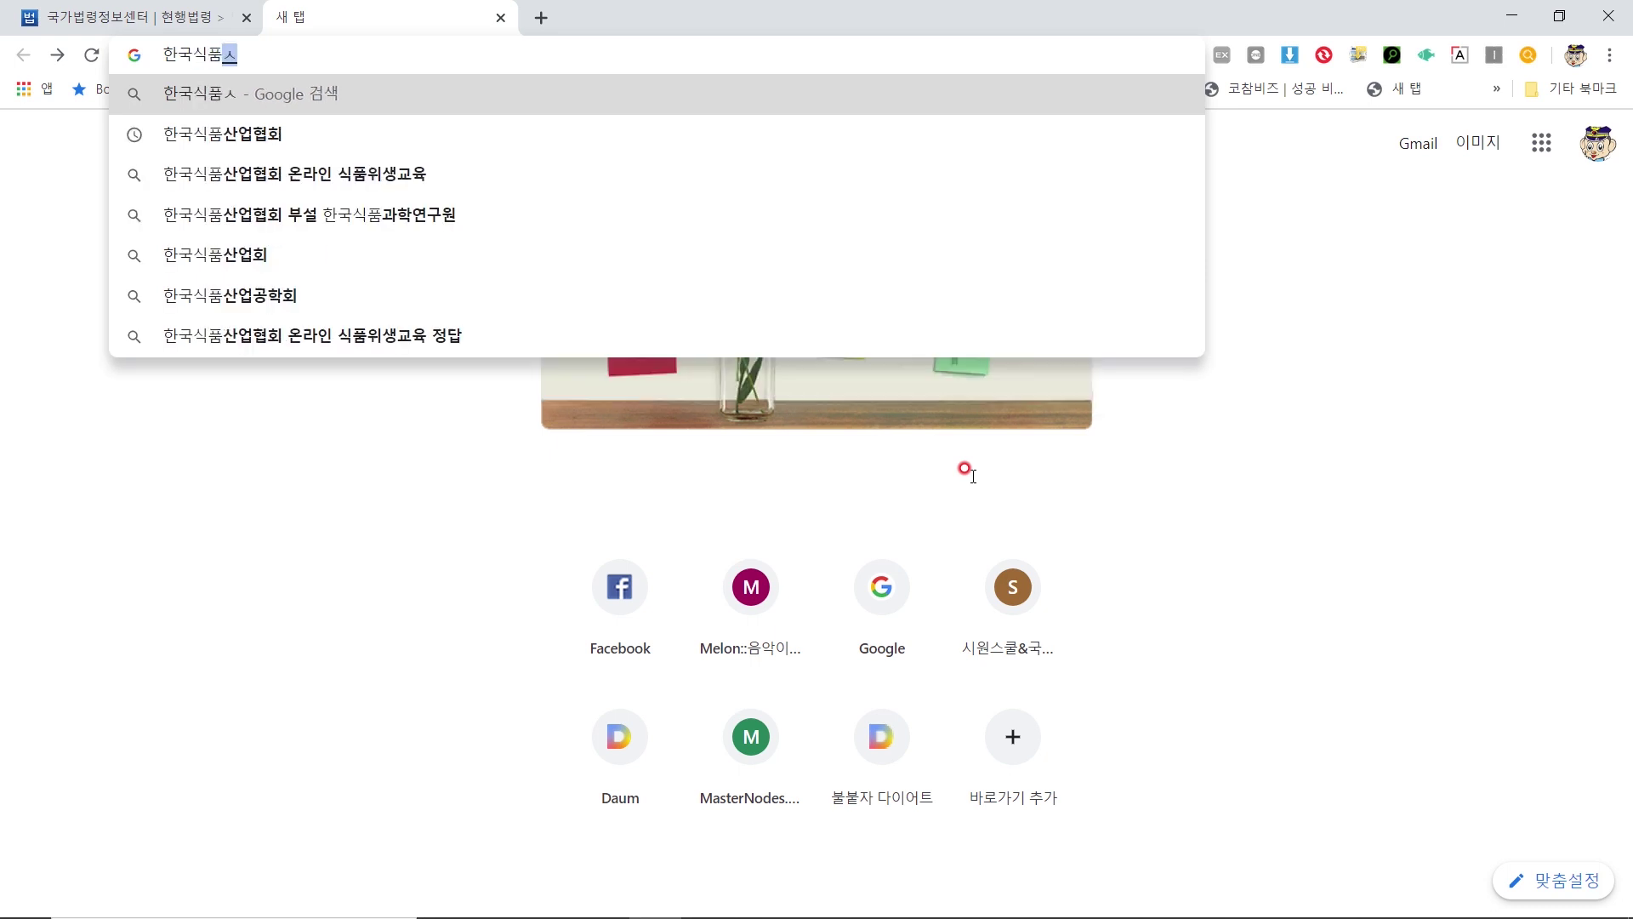
pyautogui.write('ㅣㄱㅍㅜㅁㅅㅏㄴㅇㅓㅂㅎㅕㅂㅎㅗ')
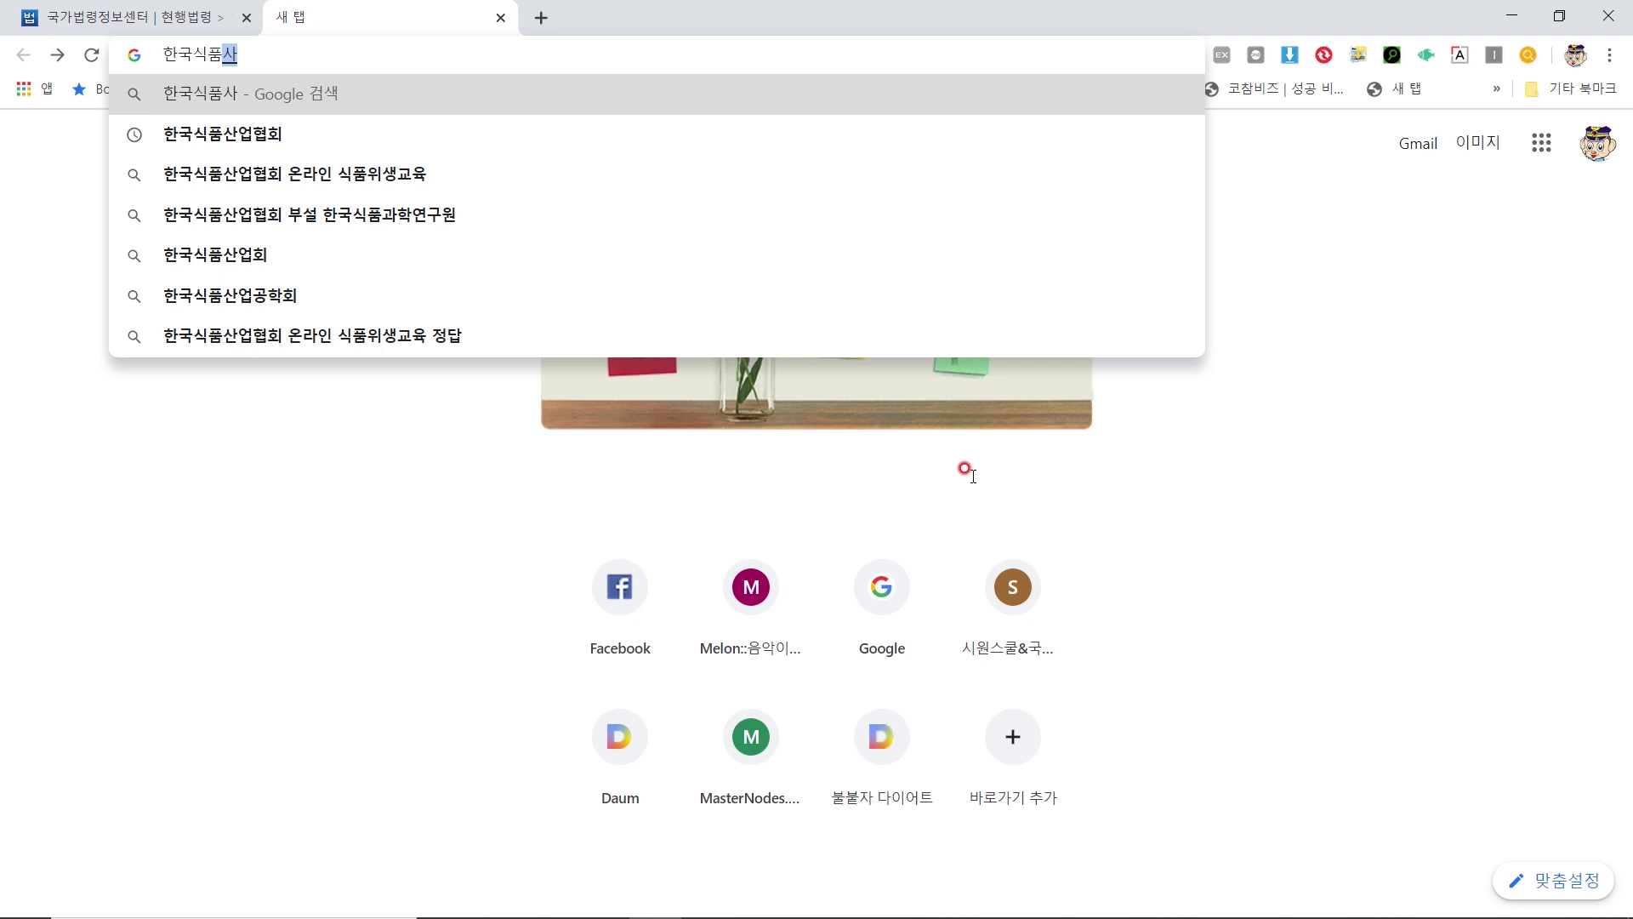
pyautogui.write('ㅣ')
pyautogui.press('Return')
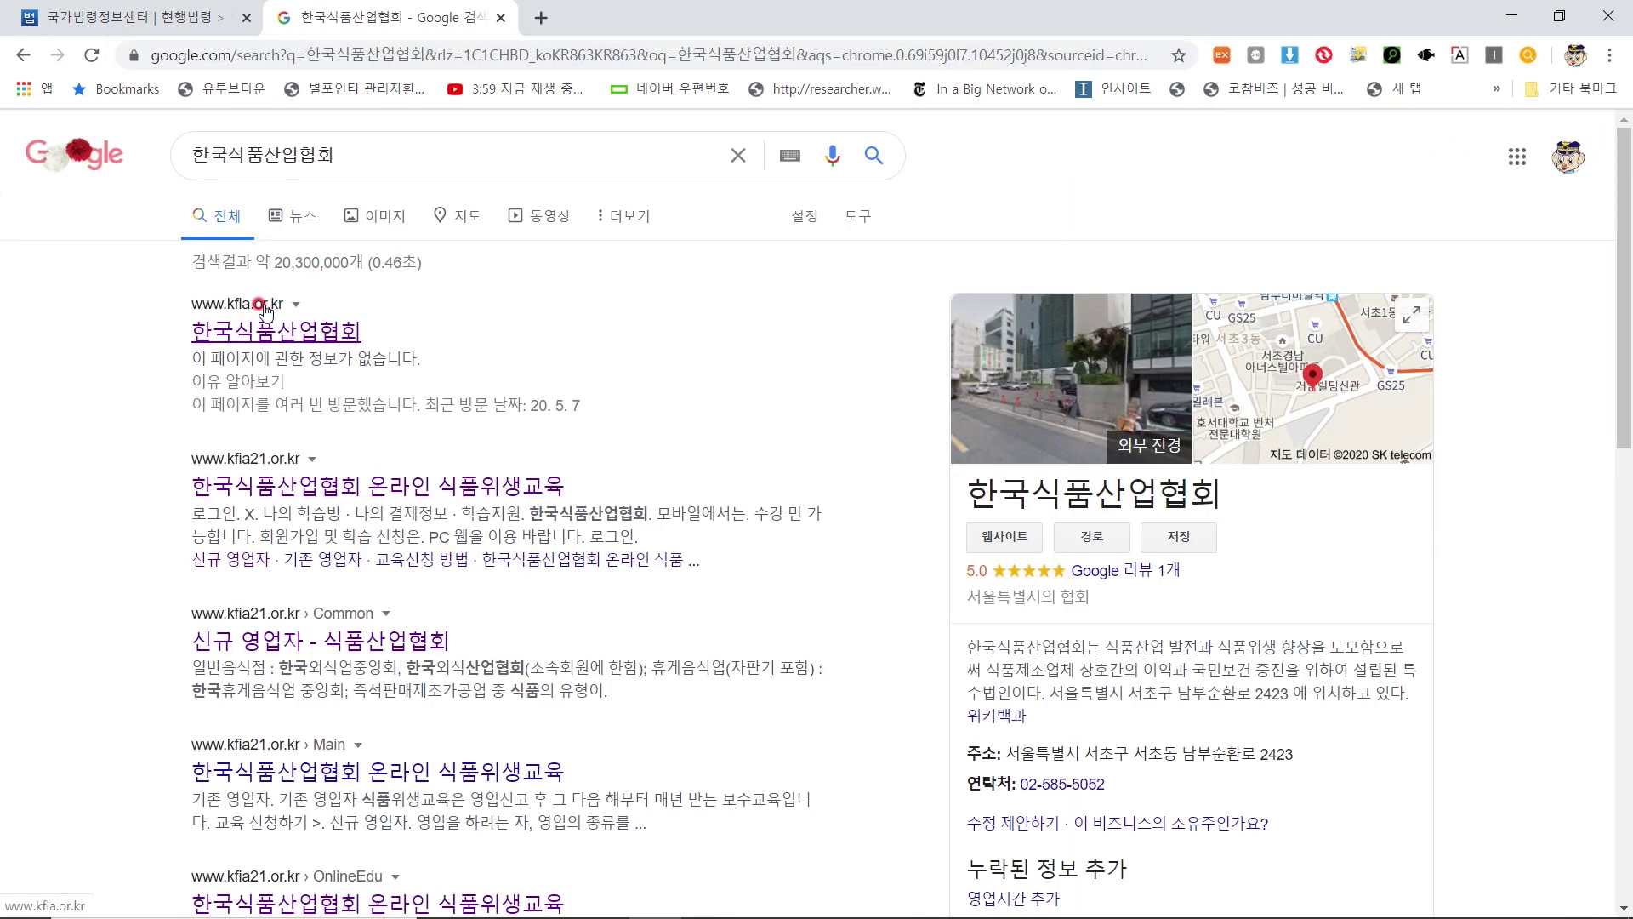
pyautogui.click(226, 331)
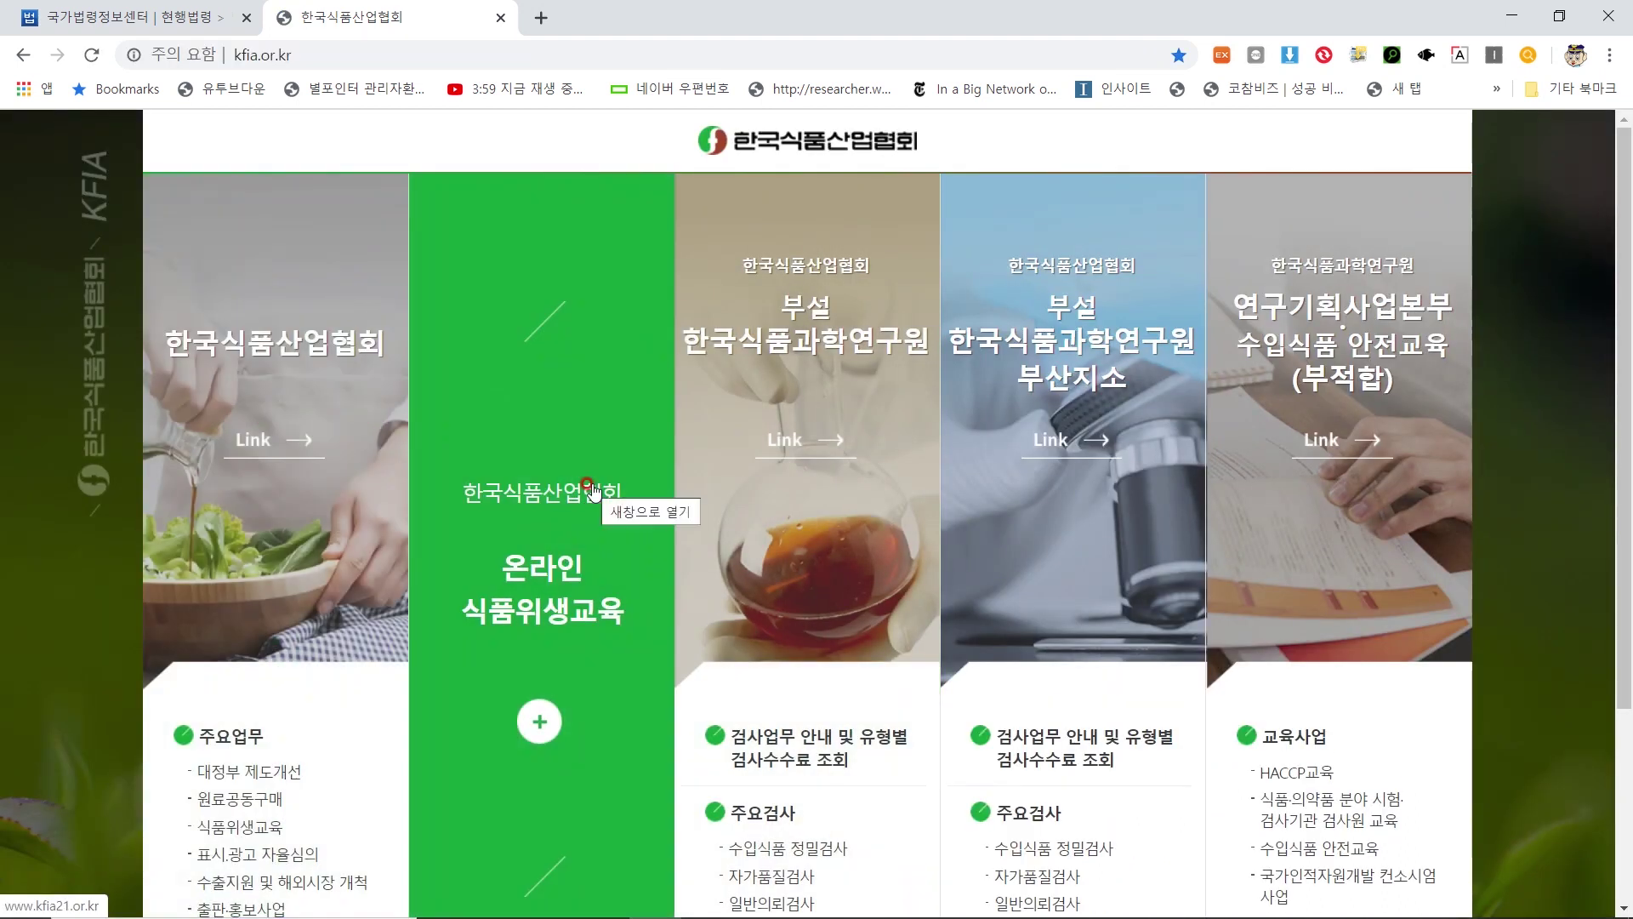
# Check the enrolled 수입식품등 인터넷 구매 대행업_신규 course under 회원정보 > 현재 수강과정
pyautogui.click(509, 591)
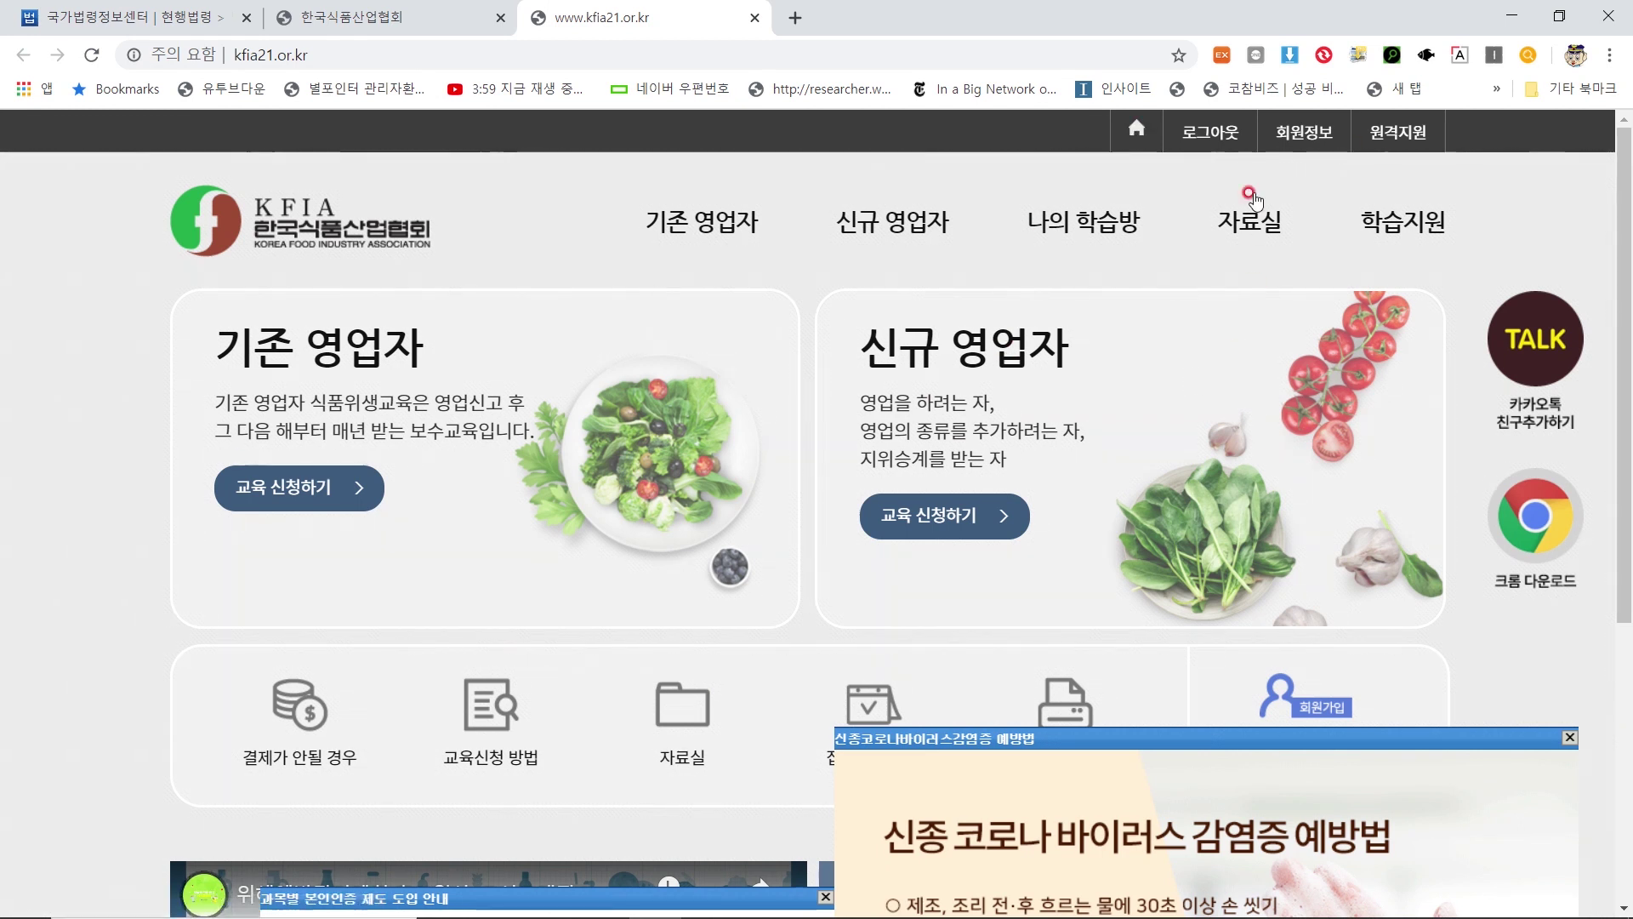
pyautogui.click(956, 511)
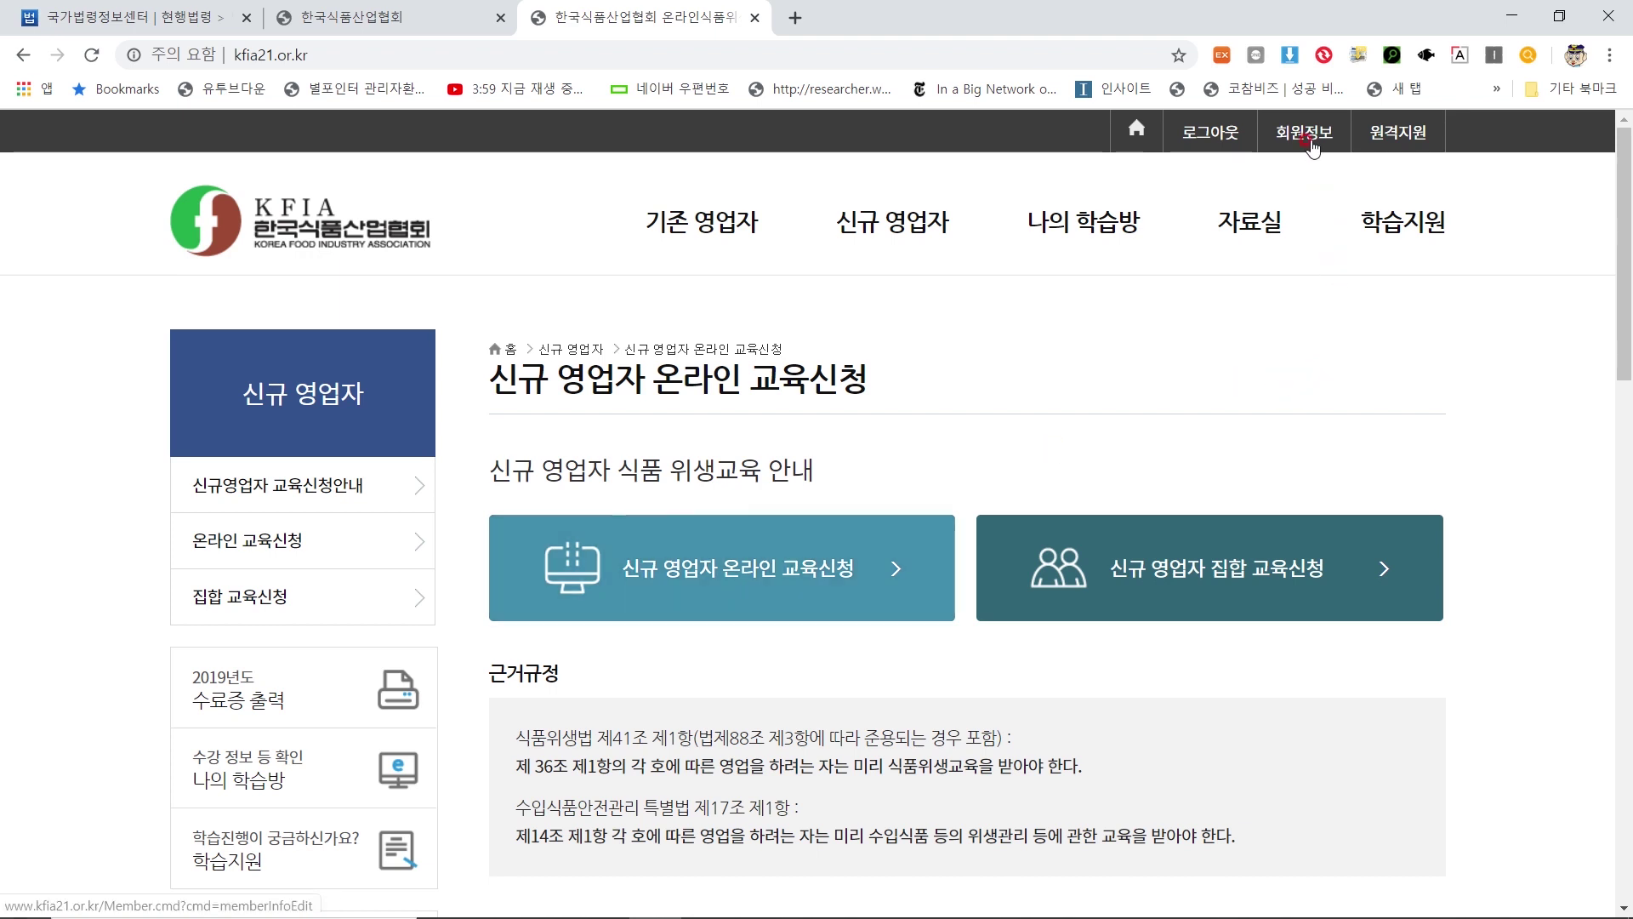
pyautogui.click(1302, 130)
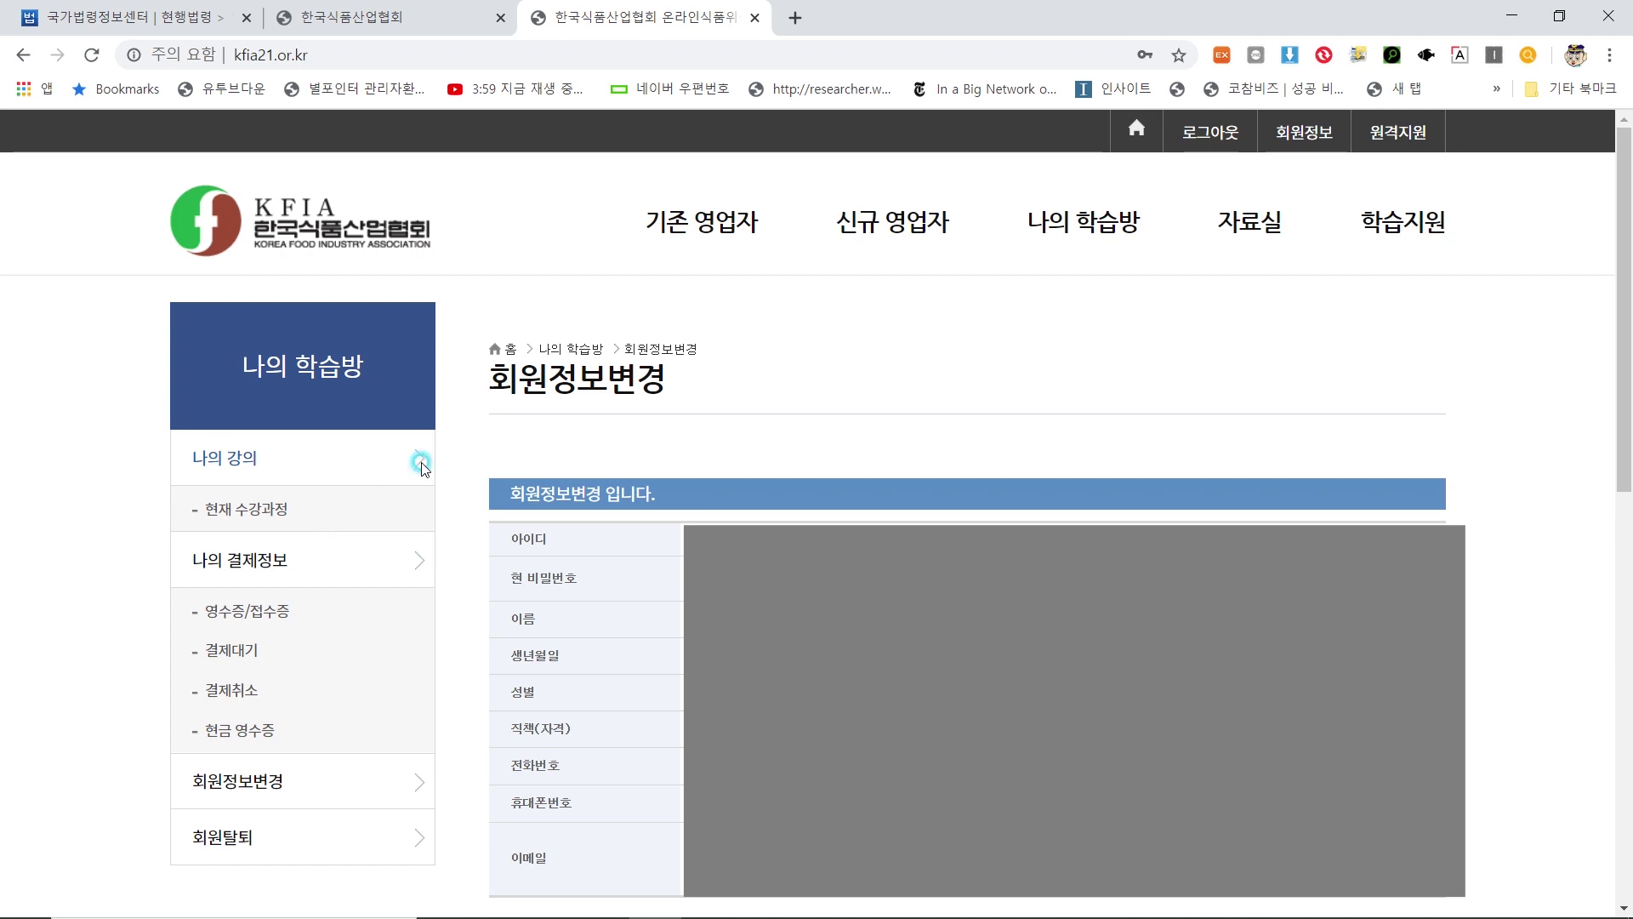
pyautogui.click(250, 512)
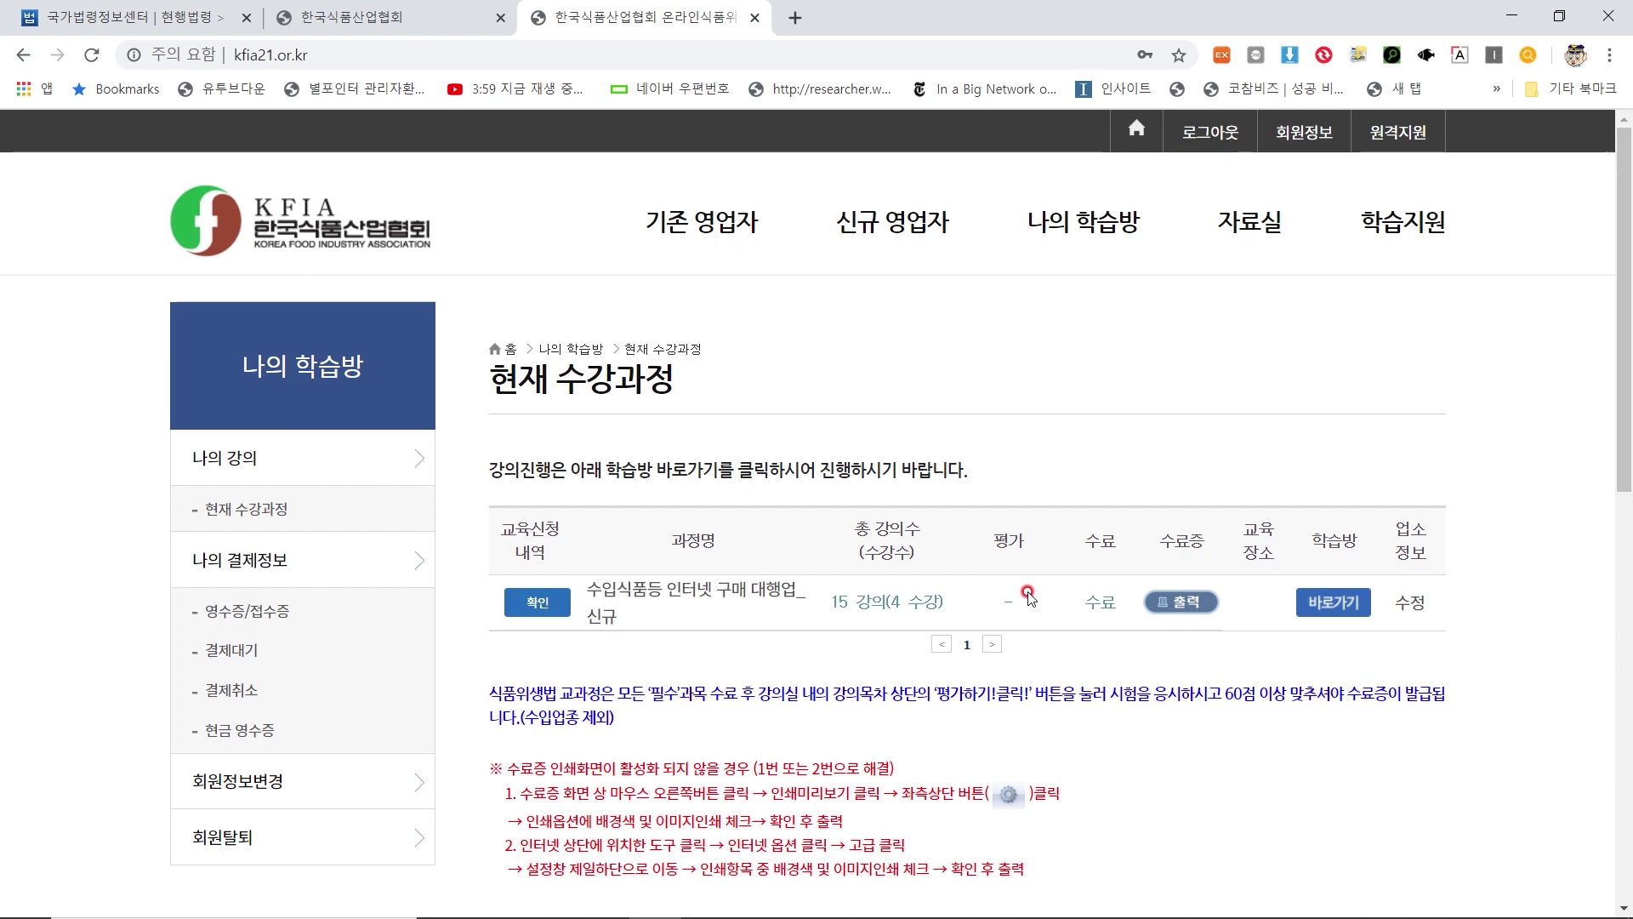
pyautogui.hotkey('ctrl', 't')
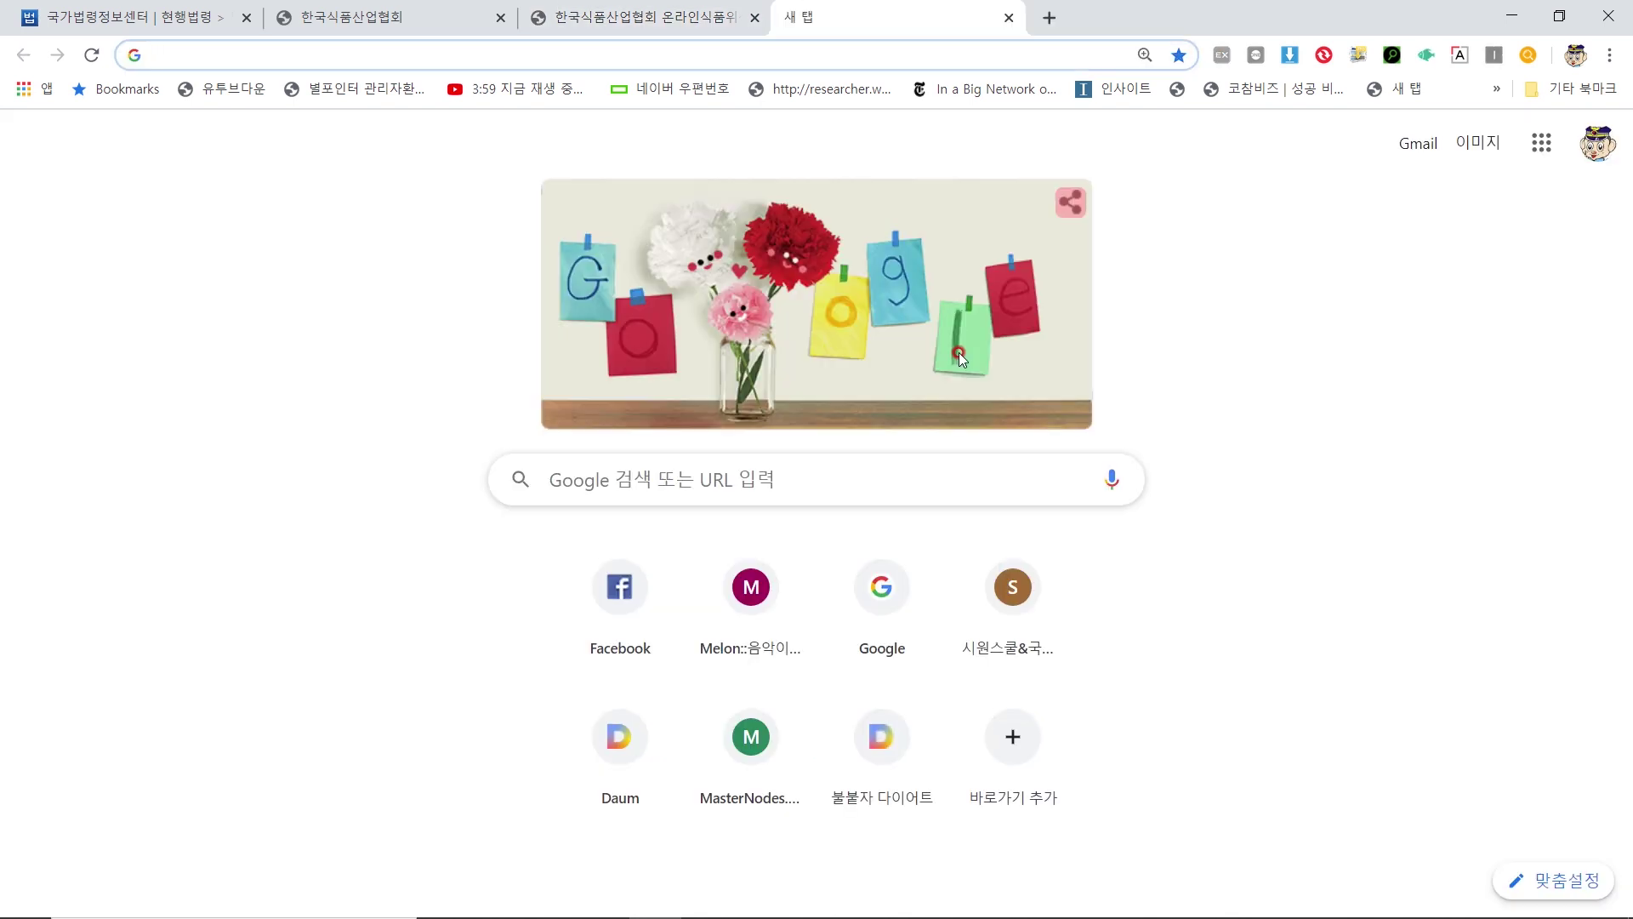
# Search Google for 식품안전나라, open foodsafetykorea.go.kr, and sign in with the saved ID
pyautogui.write('식')
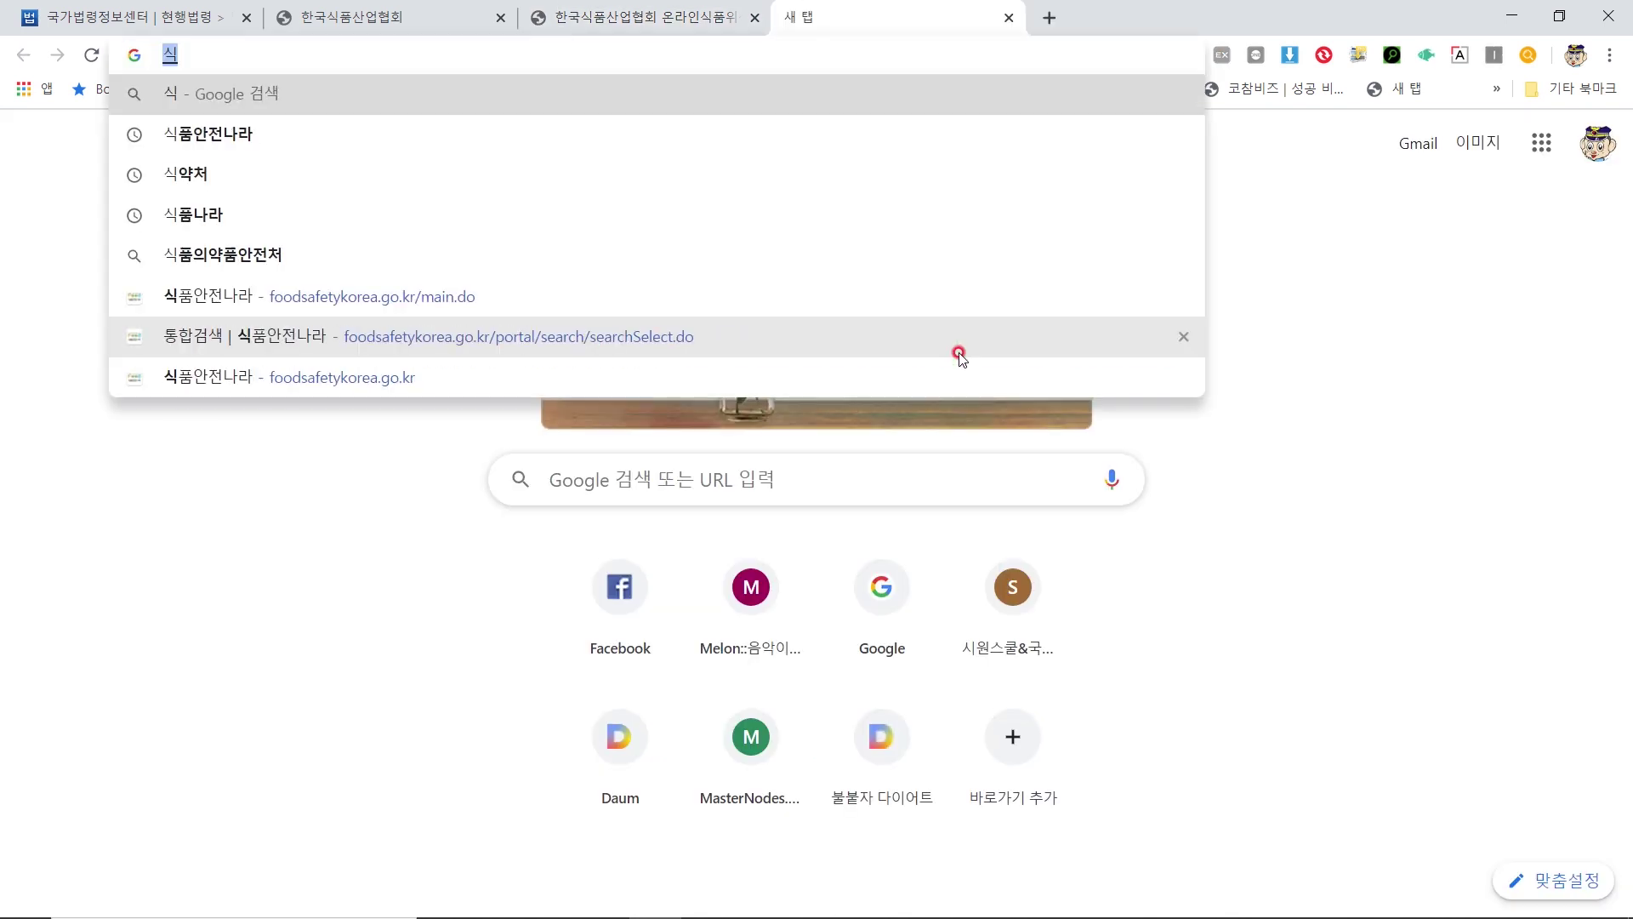
pyautogui.write('품안전나라')
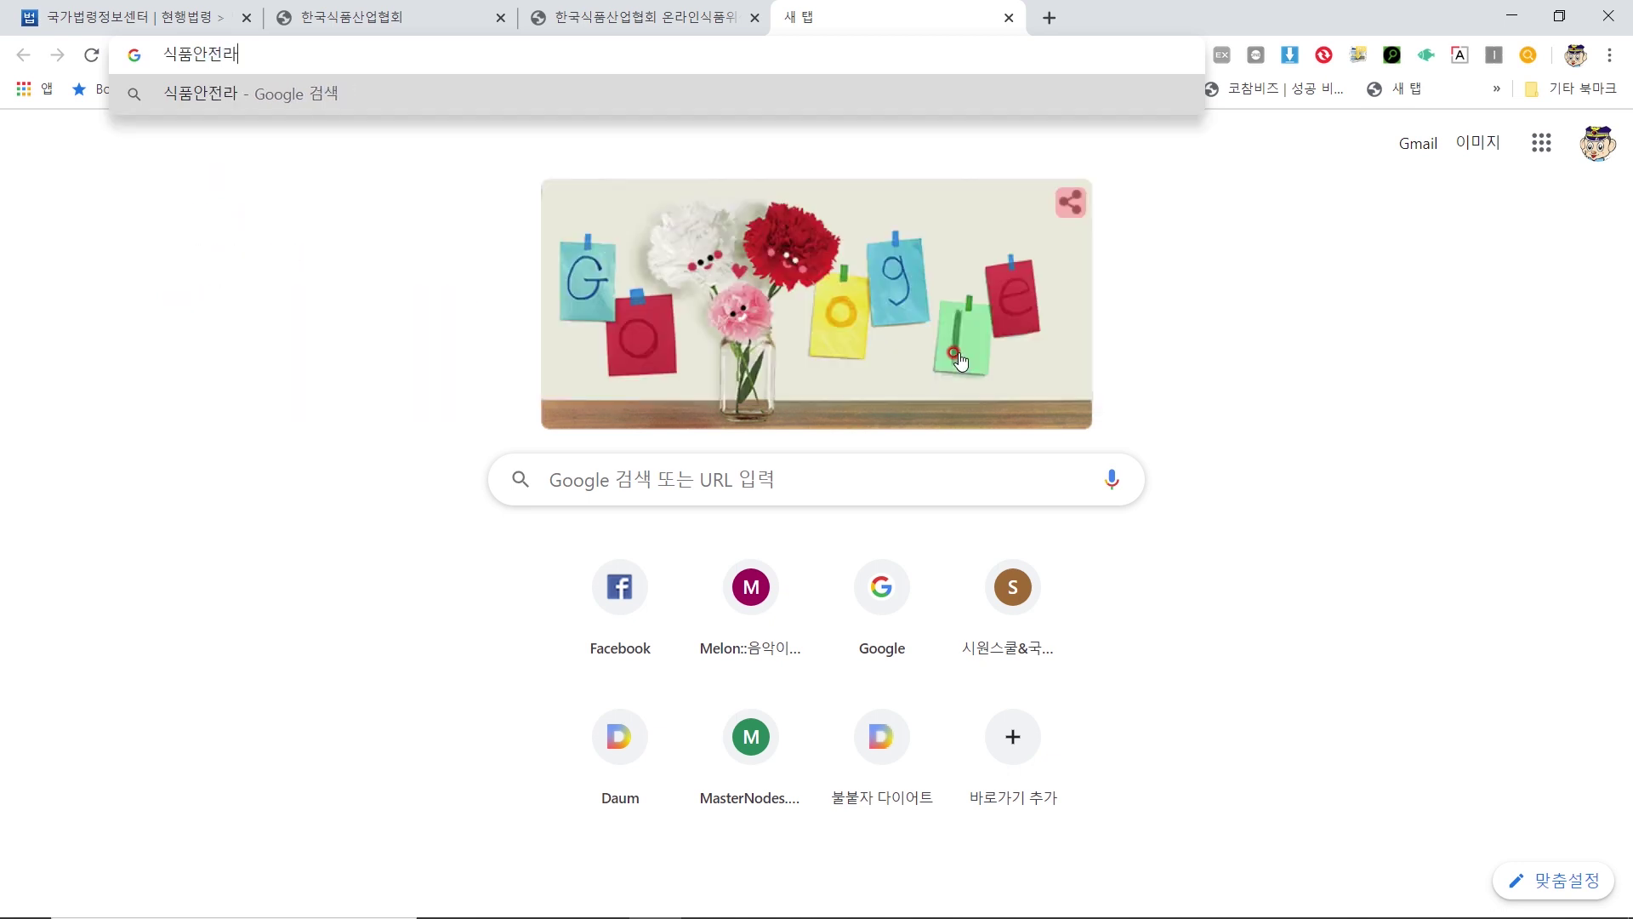
pyautogui.press('Return')
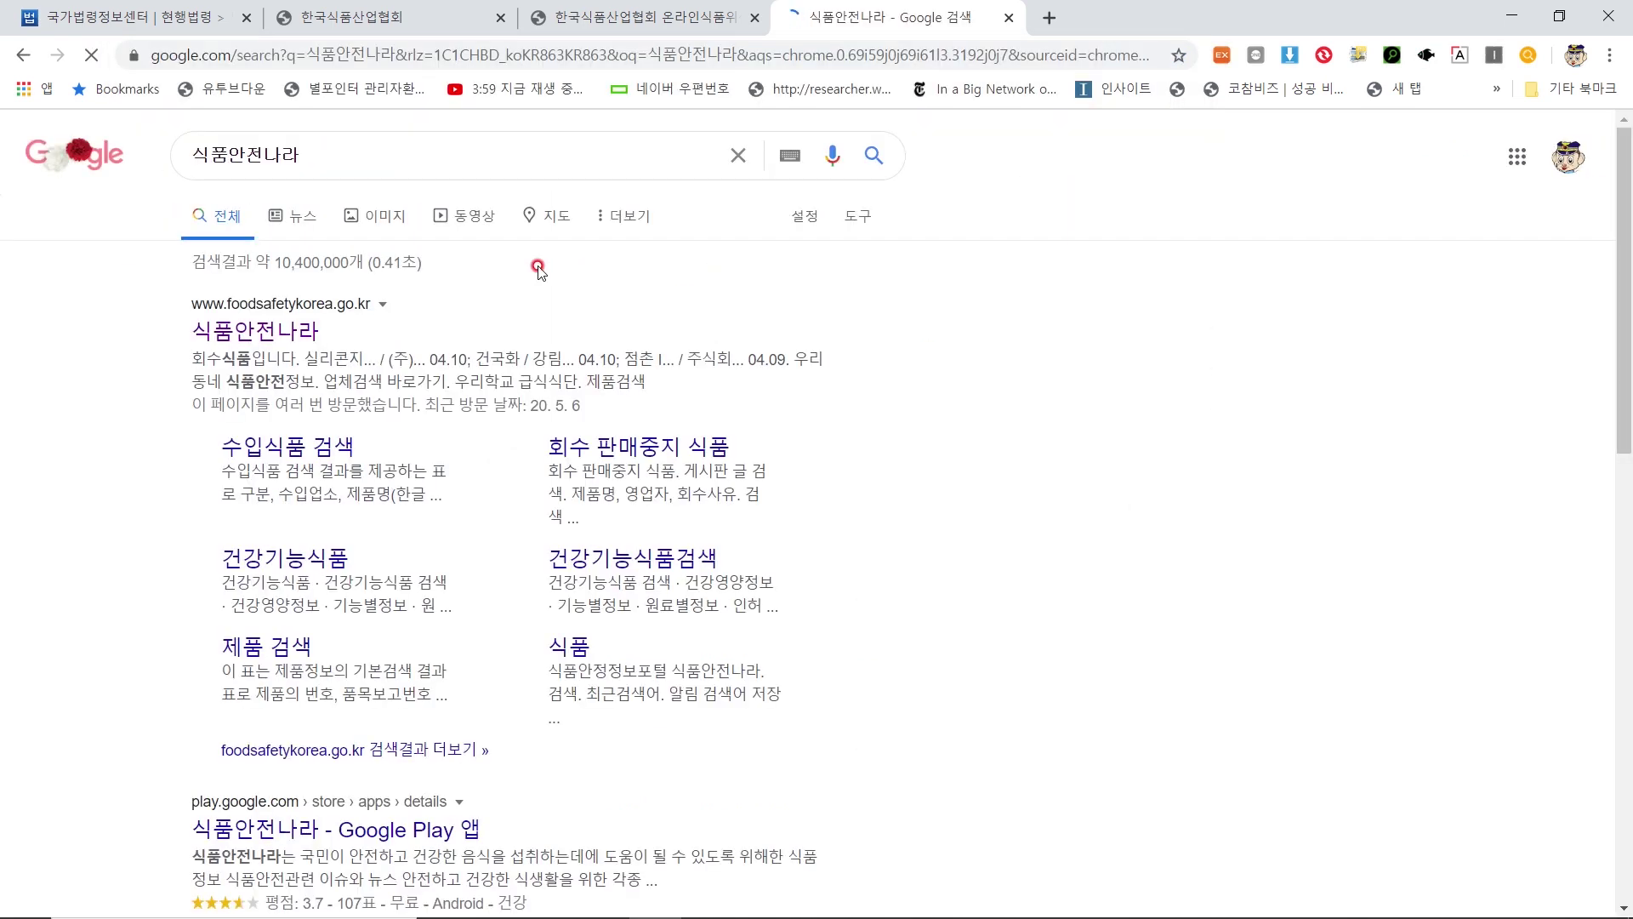
pyautogui.click(305, 330)
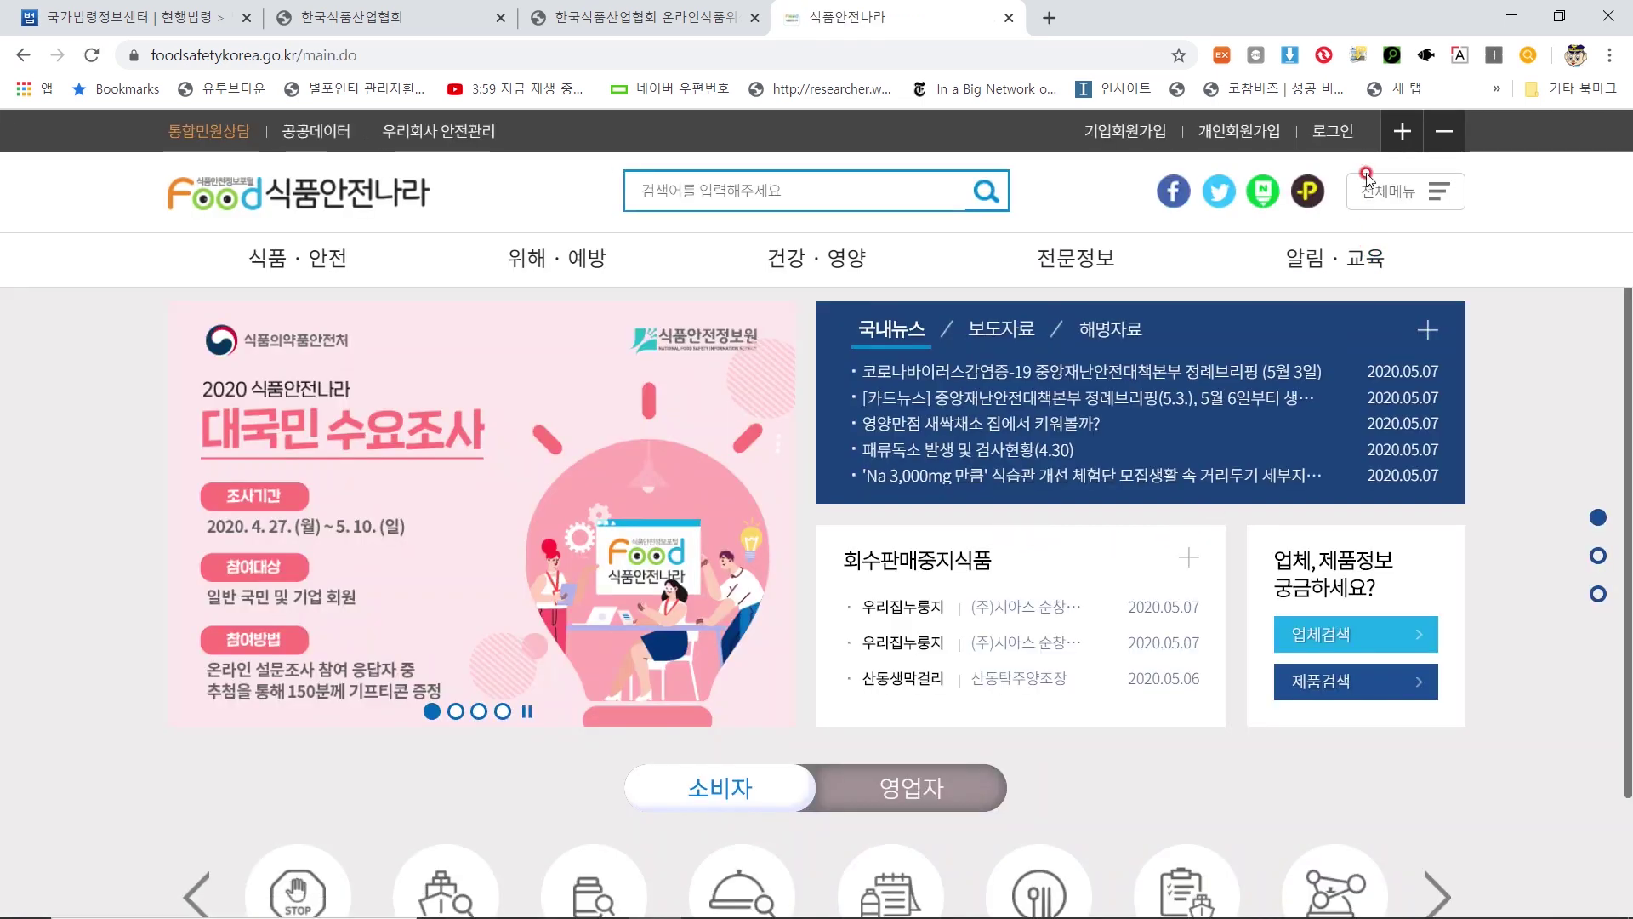
pyautogui.click(1336, 136)
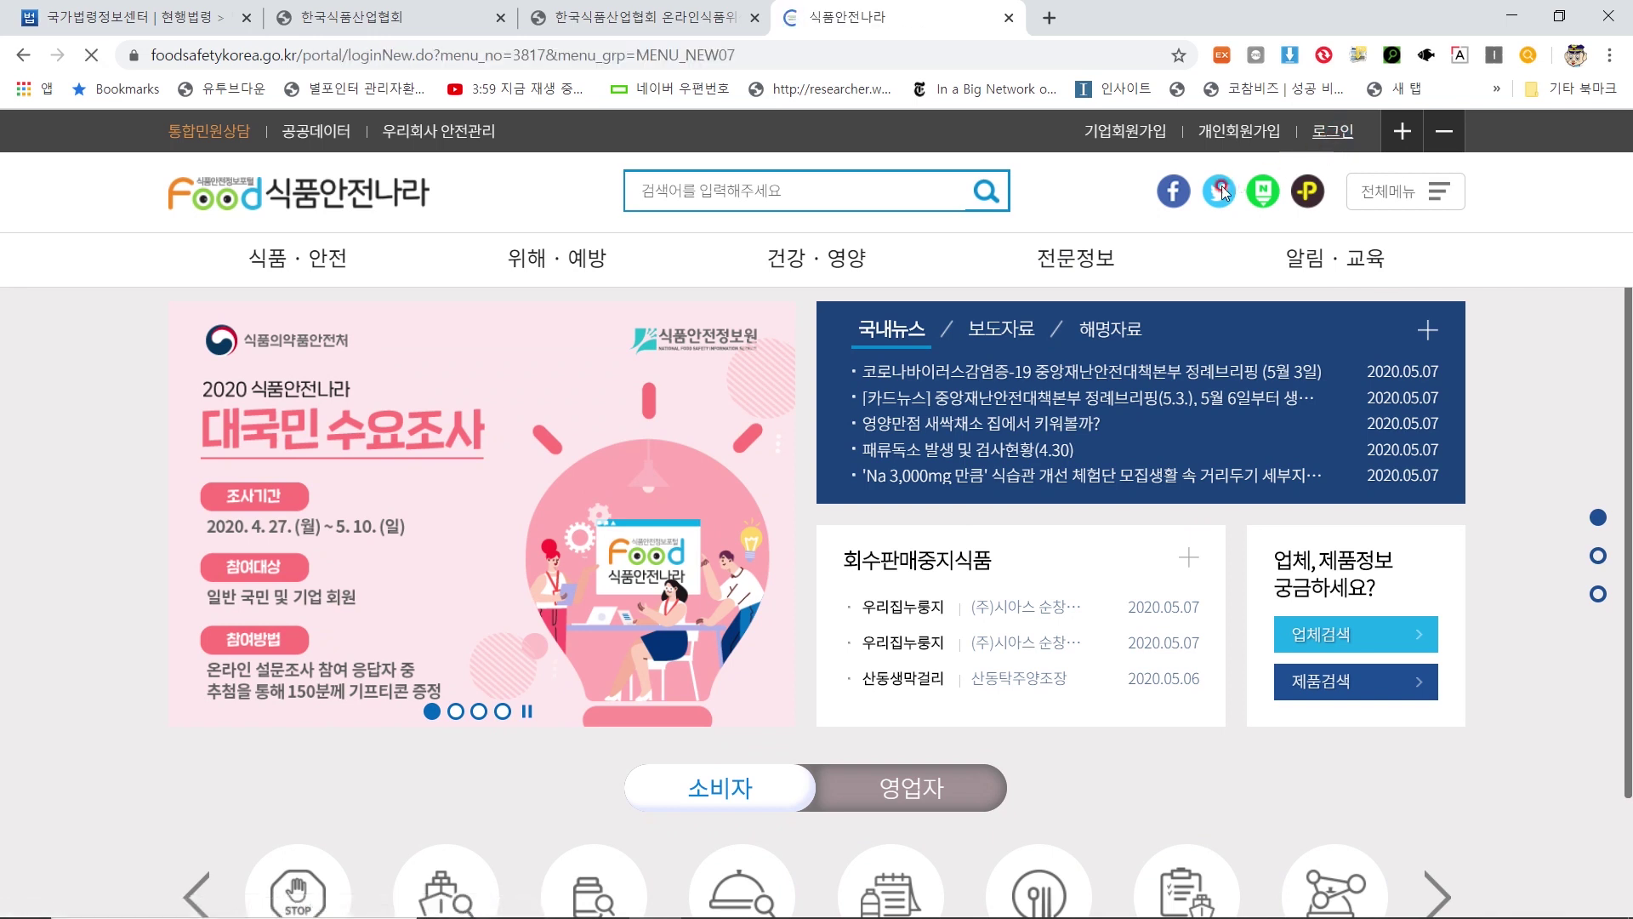
pyautogui.click(696, 665)
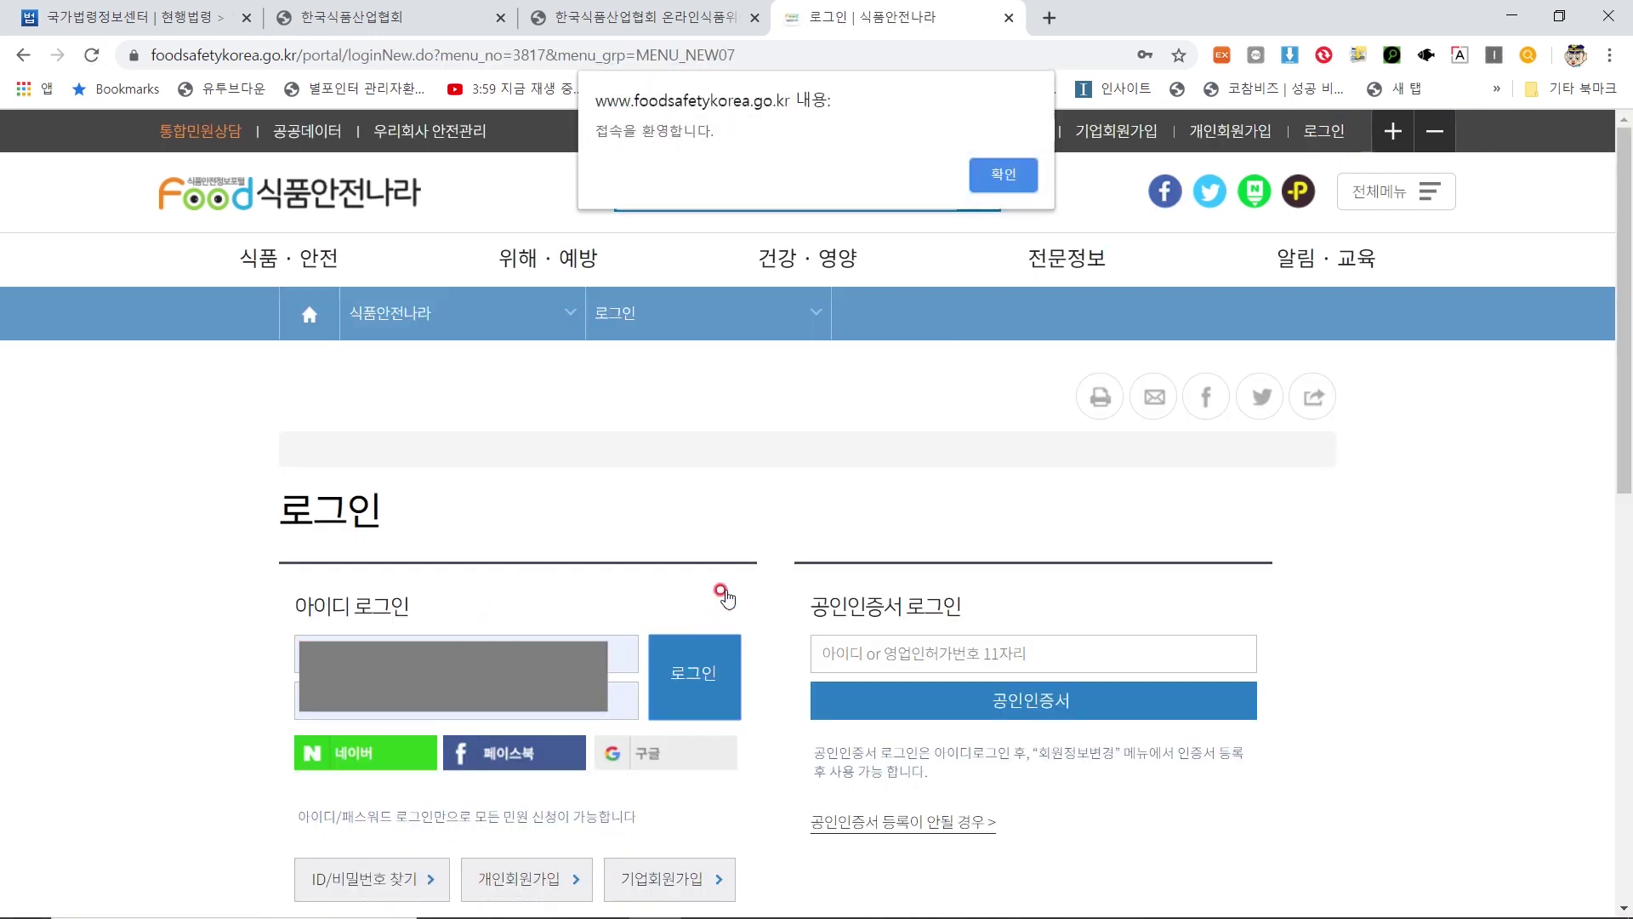
pyautogui.press('Return')
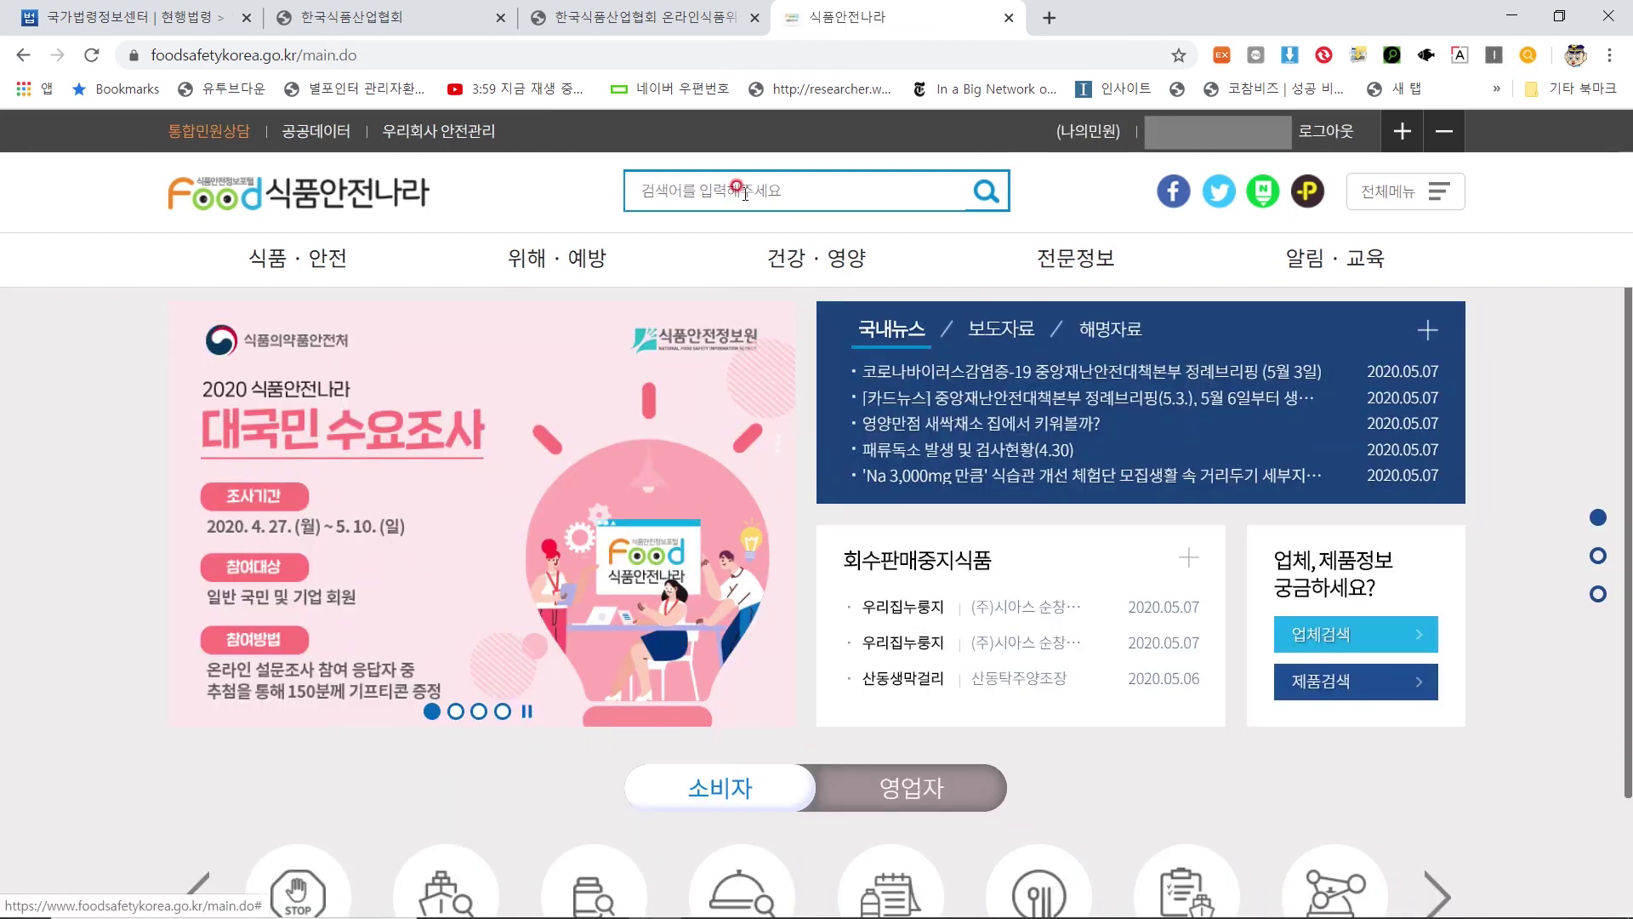
# Search the site for 수입식품 and open the 수입식품등 인터넷구매대행업 영업등록 신청 petition under 관련민원
pyautogui.click(734, 191)
pyautogui.write('수입식품')
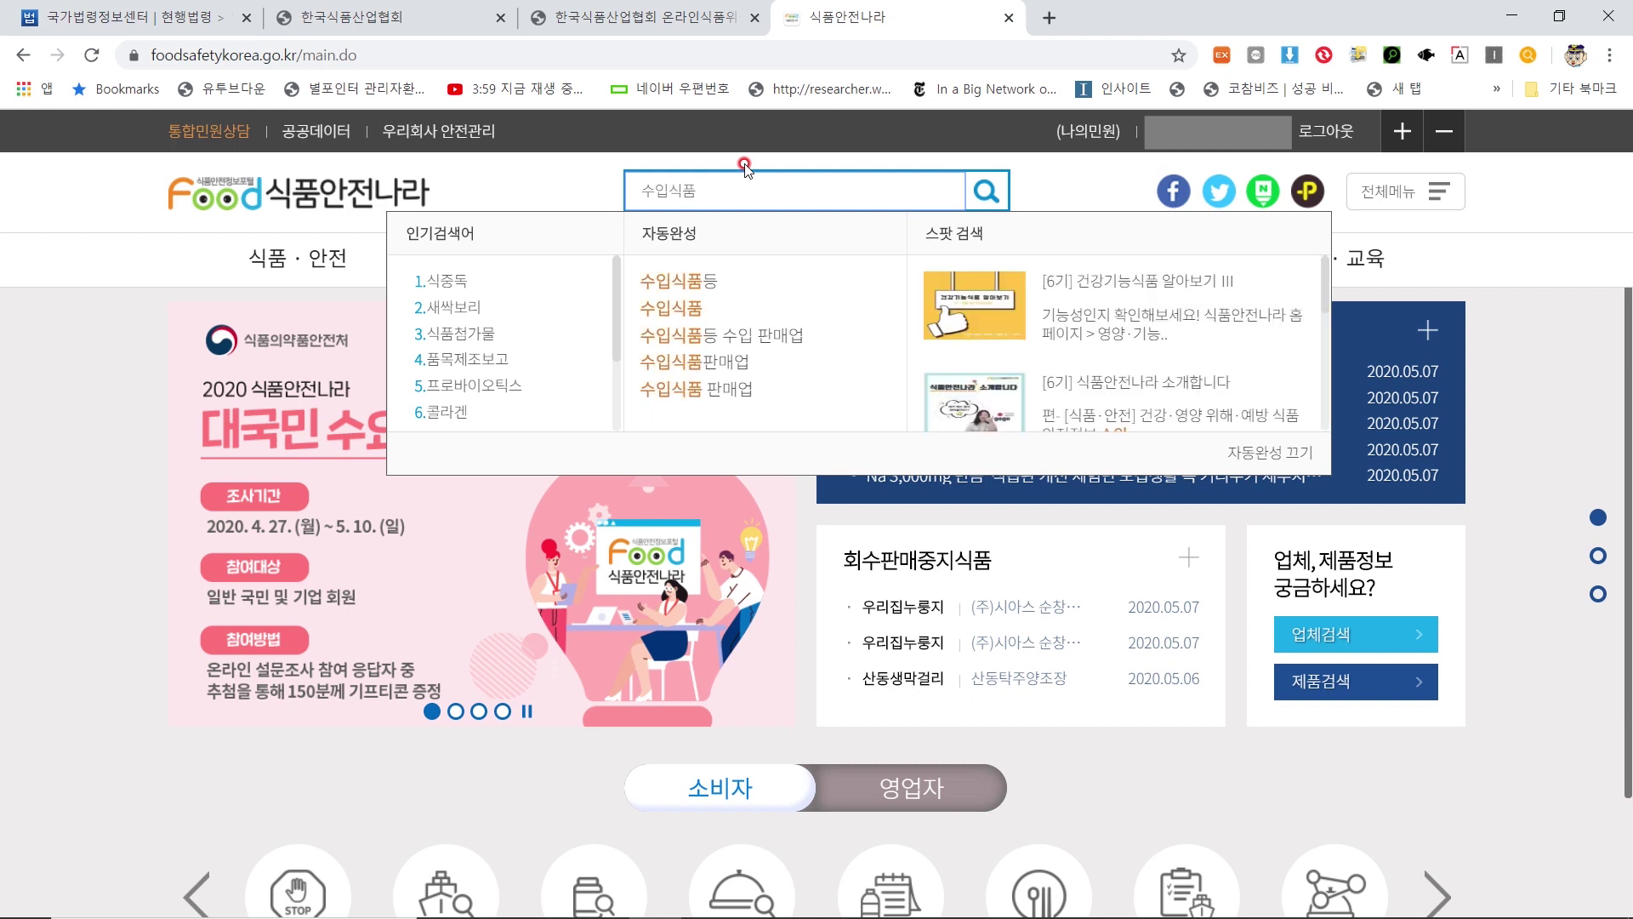
pyautogui.press('Return')
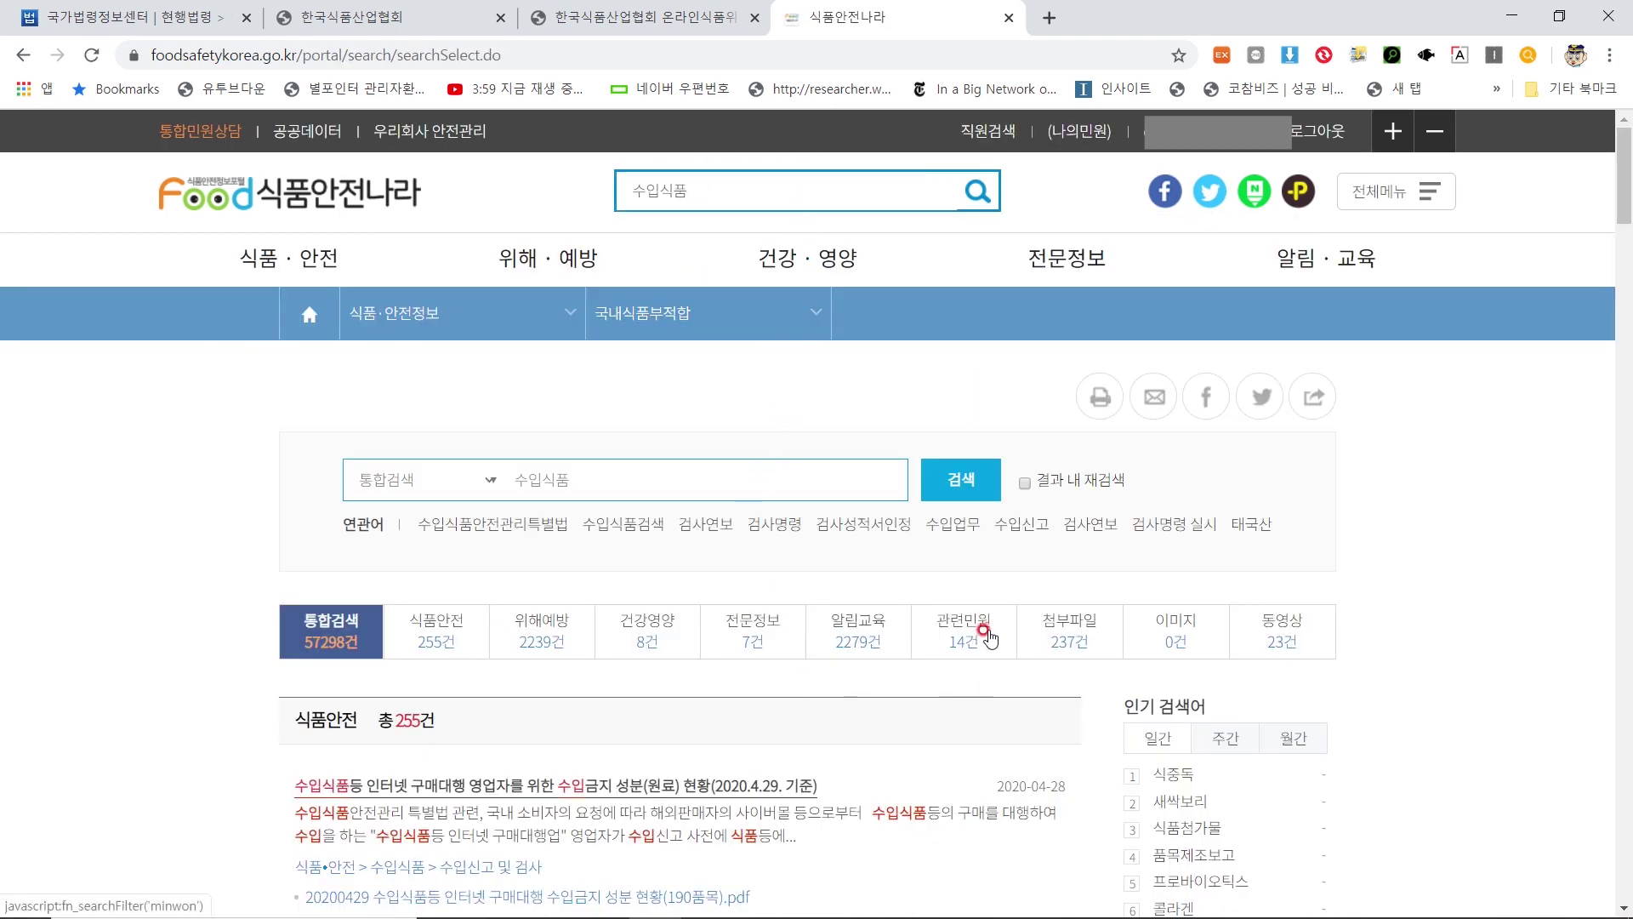
pyautogui.click(978, 637)
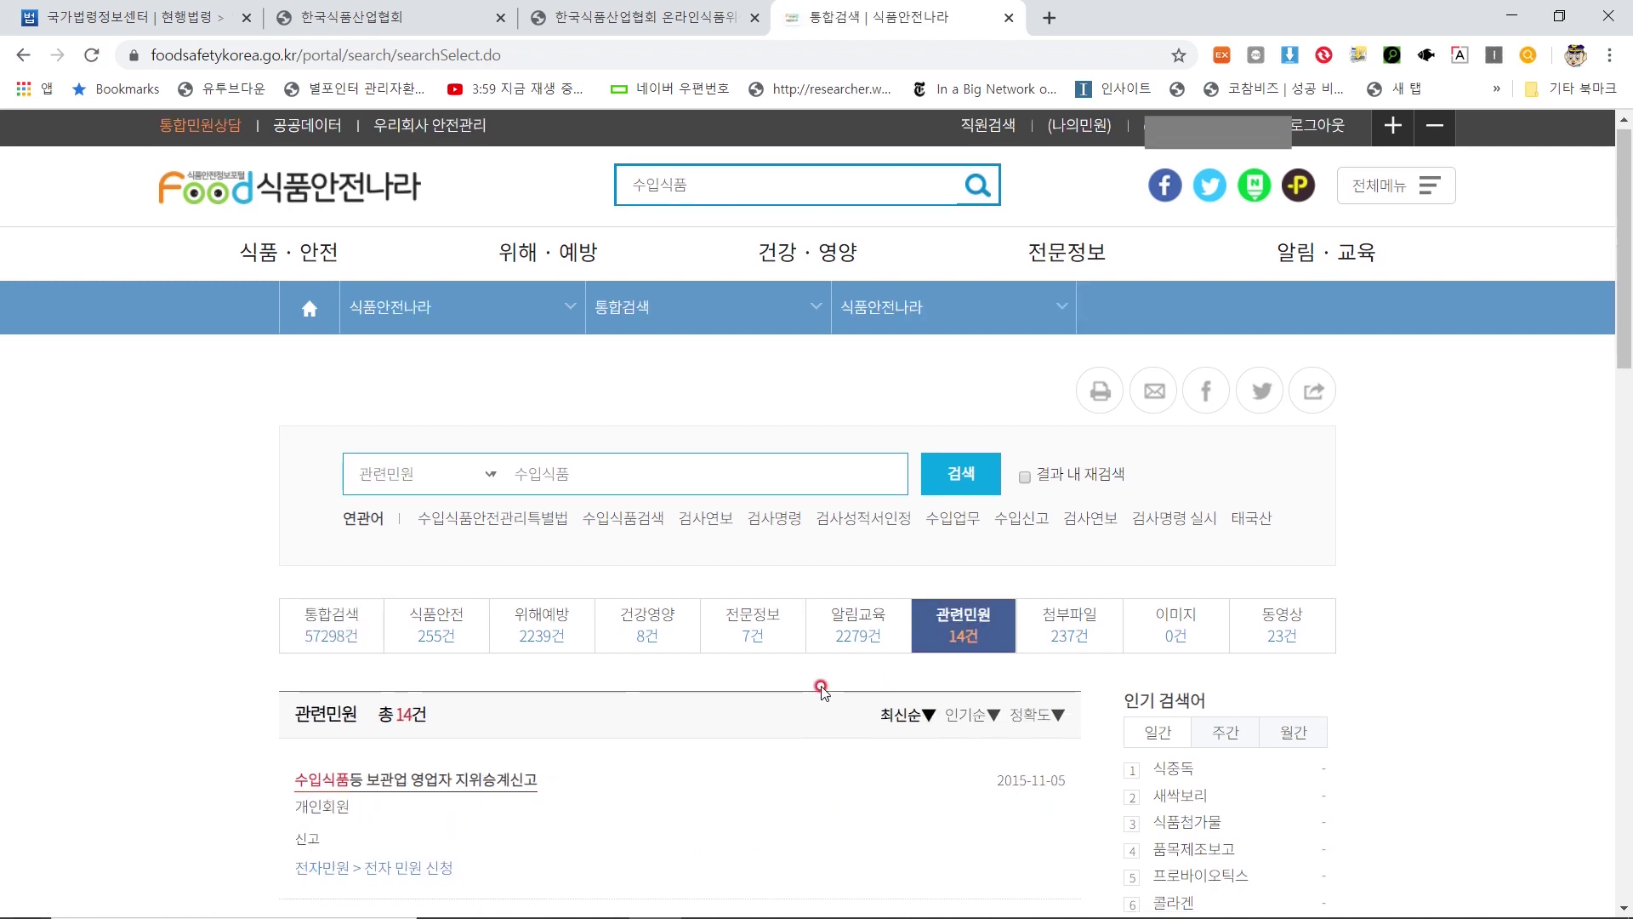
pyautogui.scroll(-6, 820, 672)
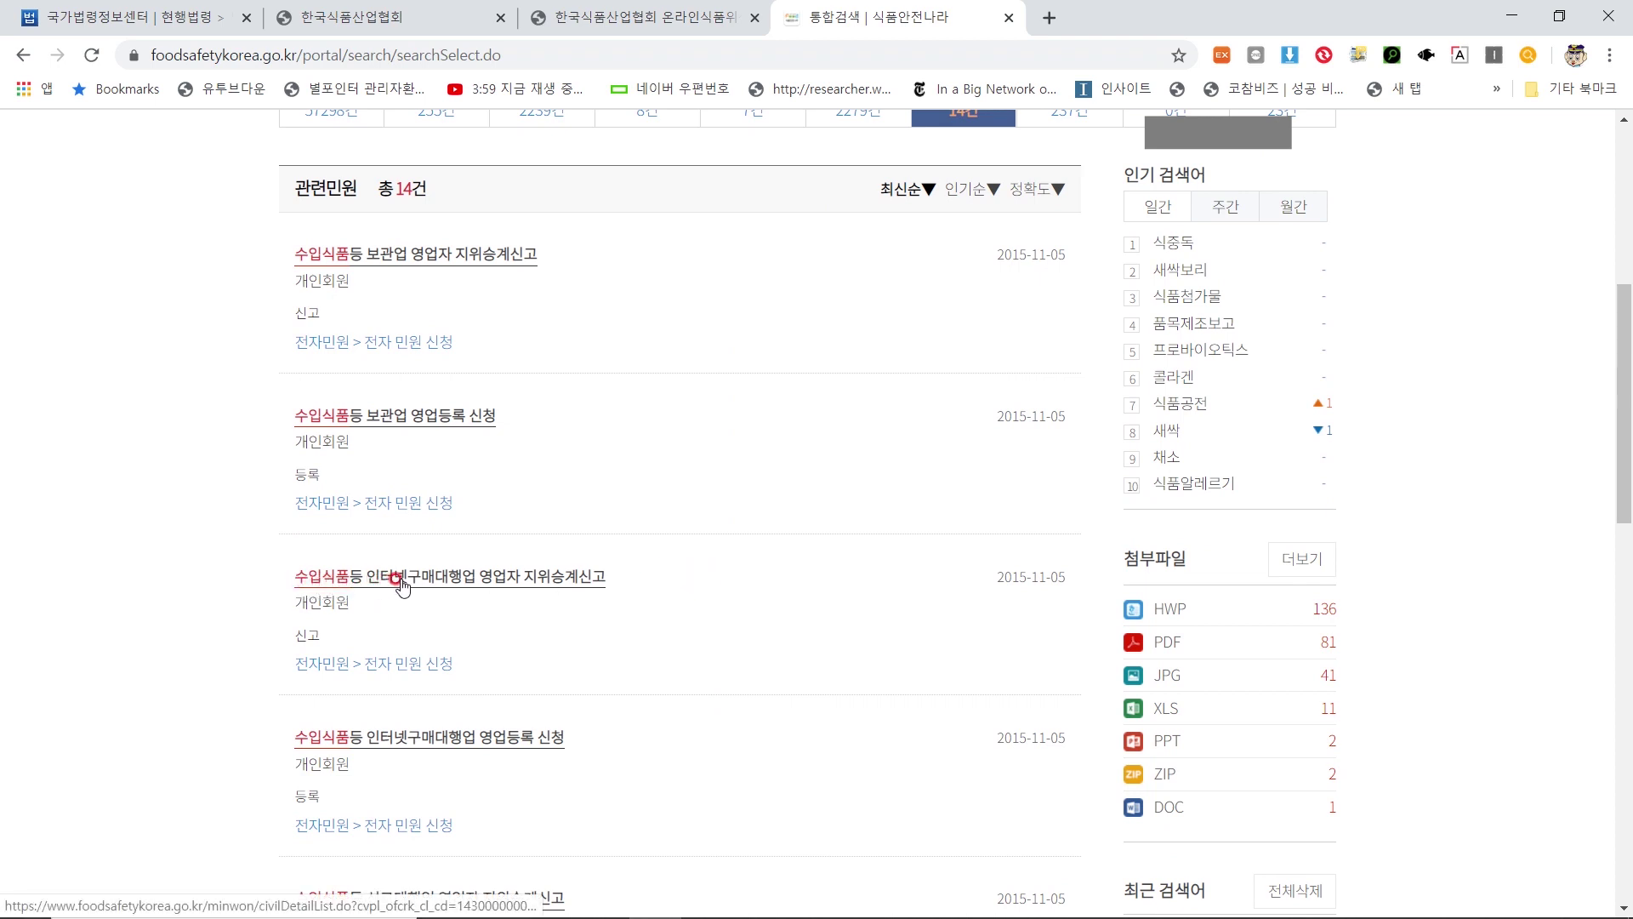
pyautogui.click(522, 747)
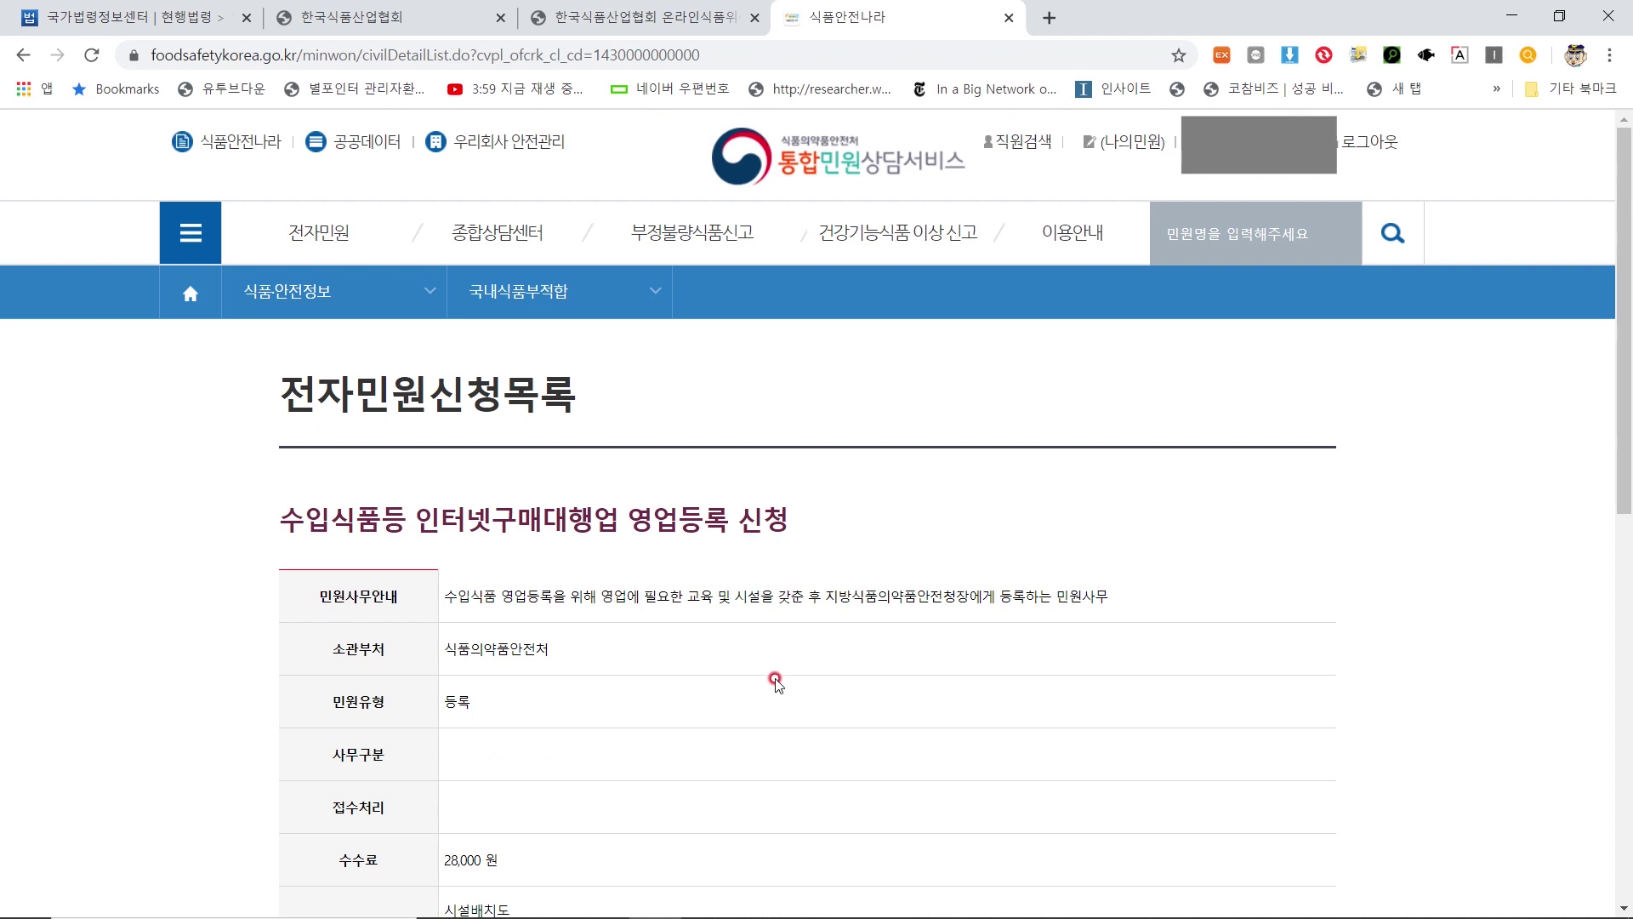
# Select 경인청 수입관리과 as the handling office and submit the 신청 request
pyautogui.scroll(-5, 782, 672)
pyautogui.scroll(-5, 783, 672)
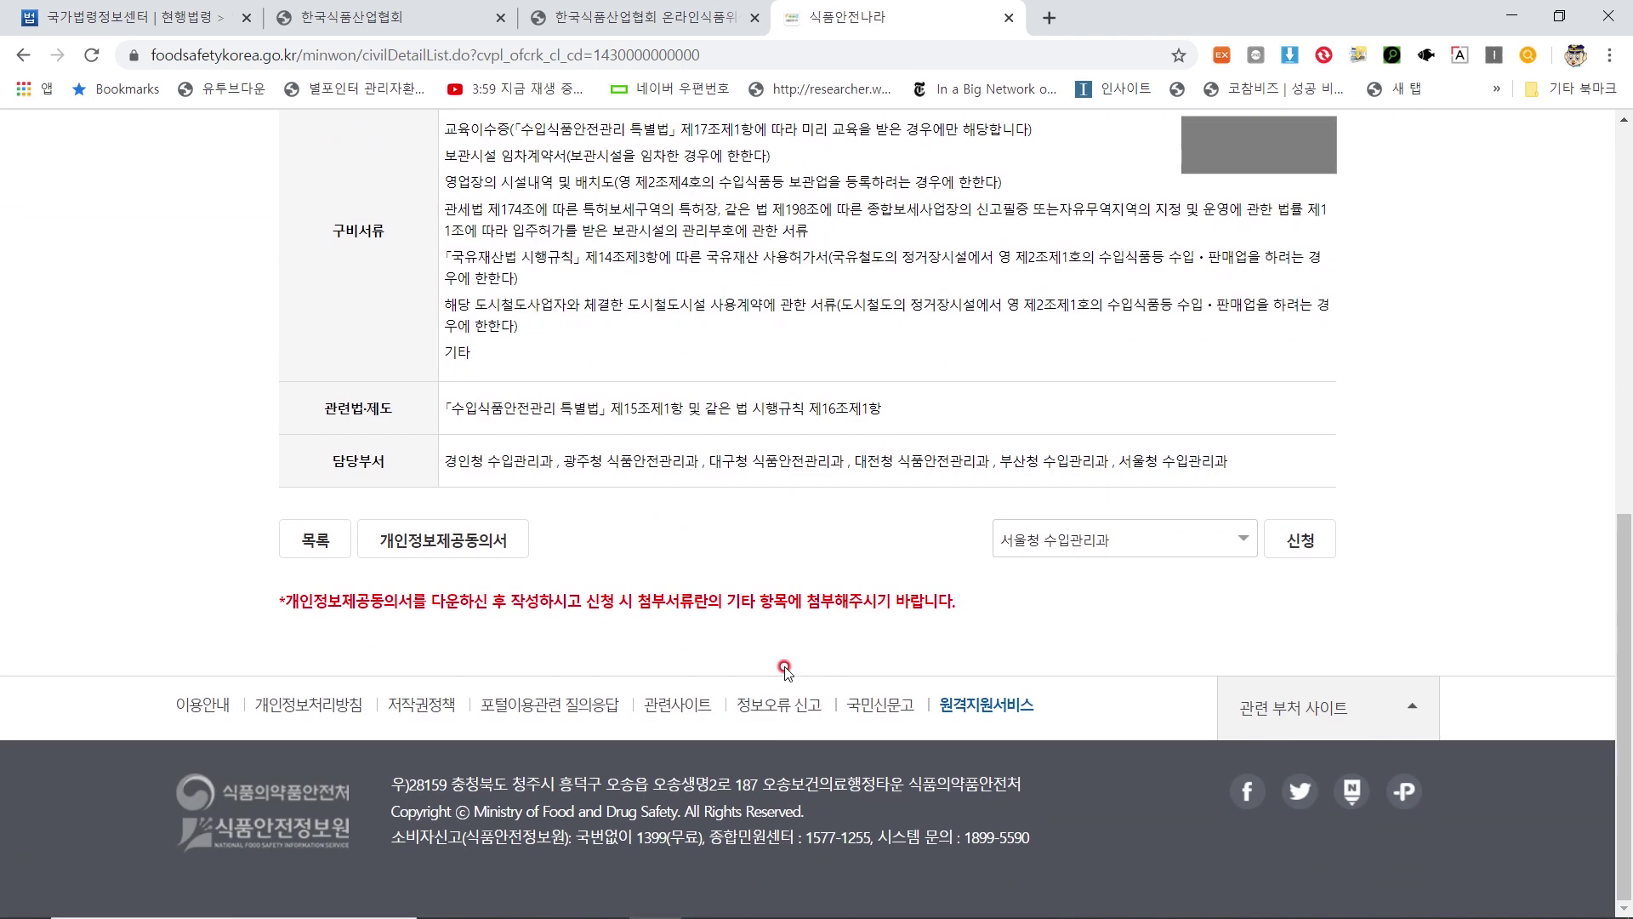
pyautogui.click(1242, 543)
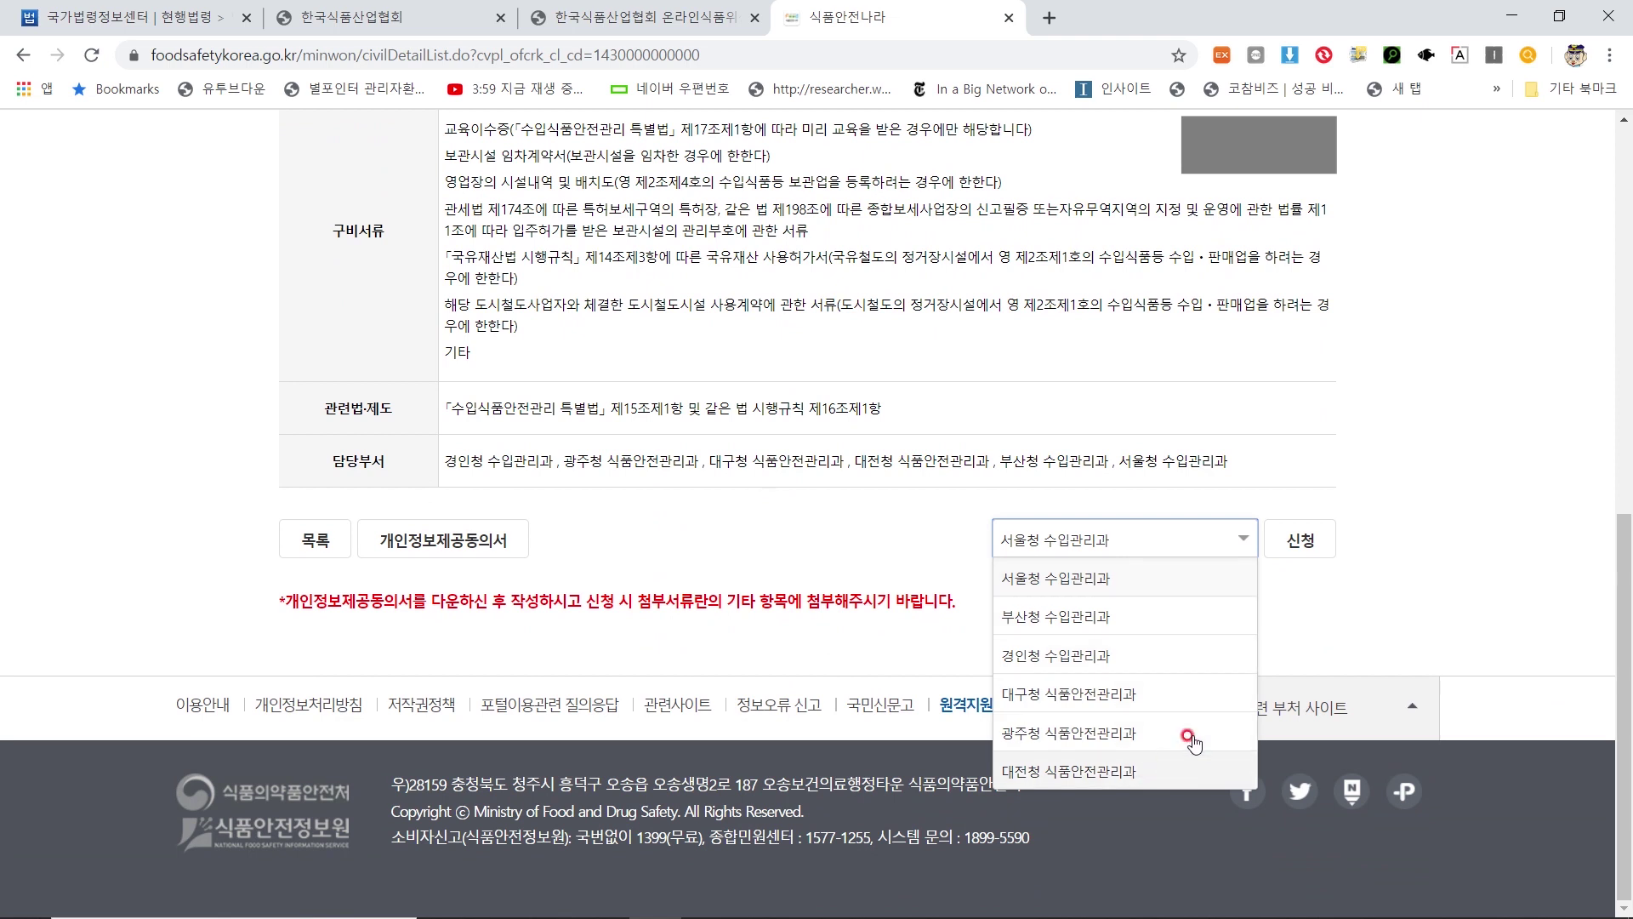
pyautogui.click(1106, 661)
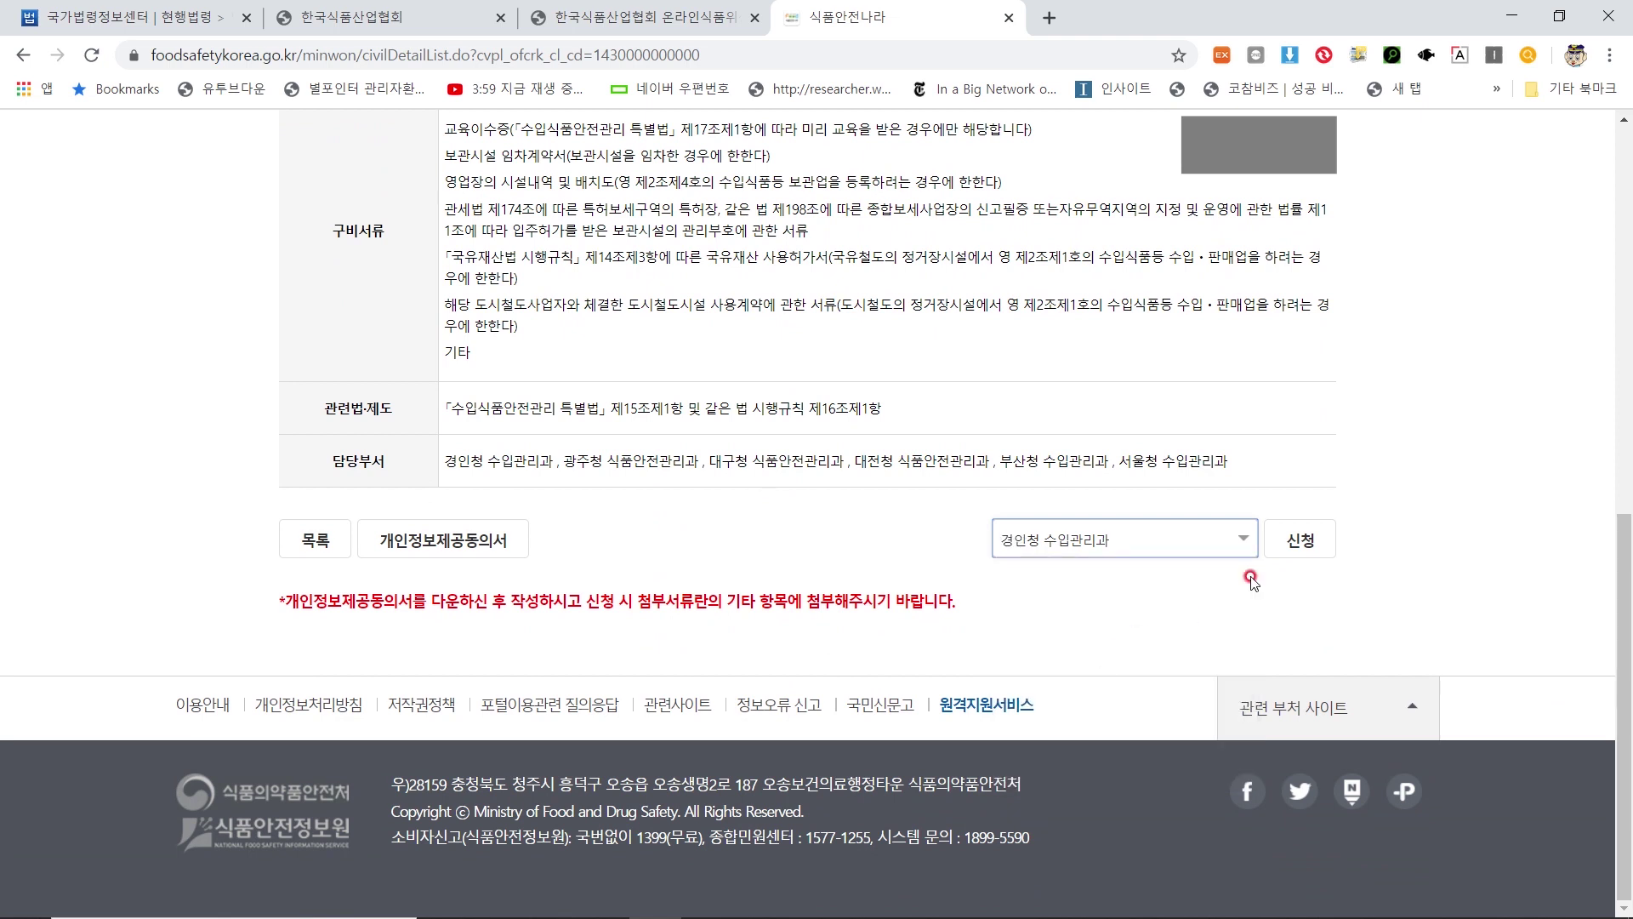
pyautogui.click(1293, 553)
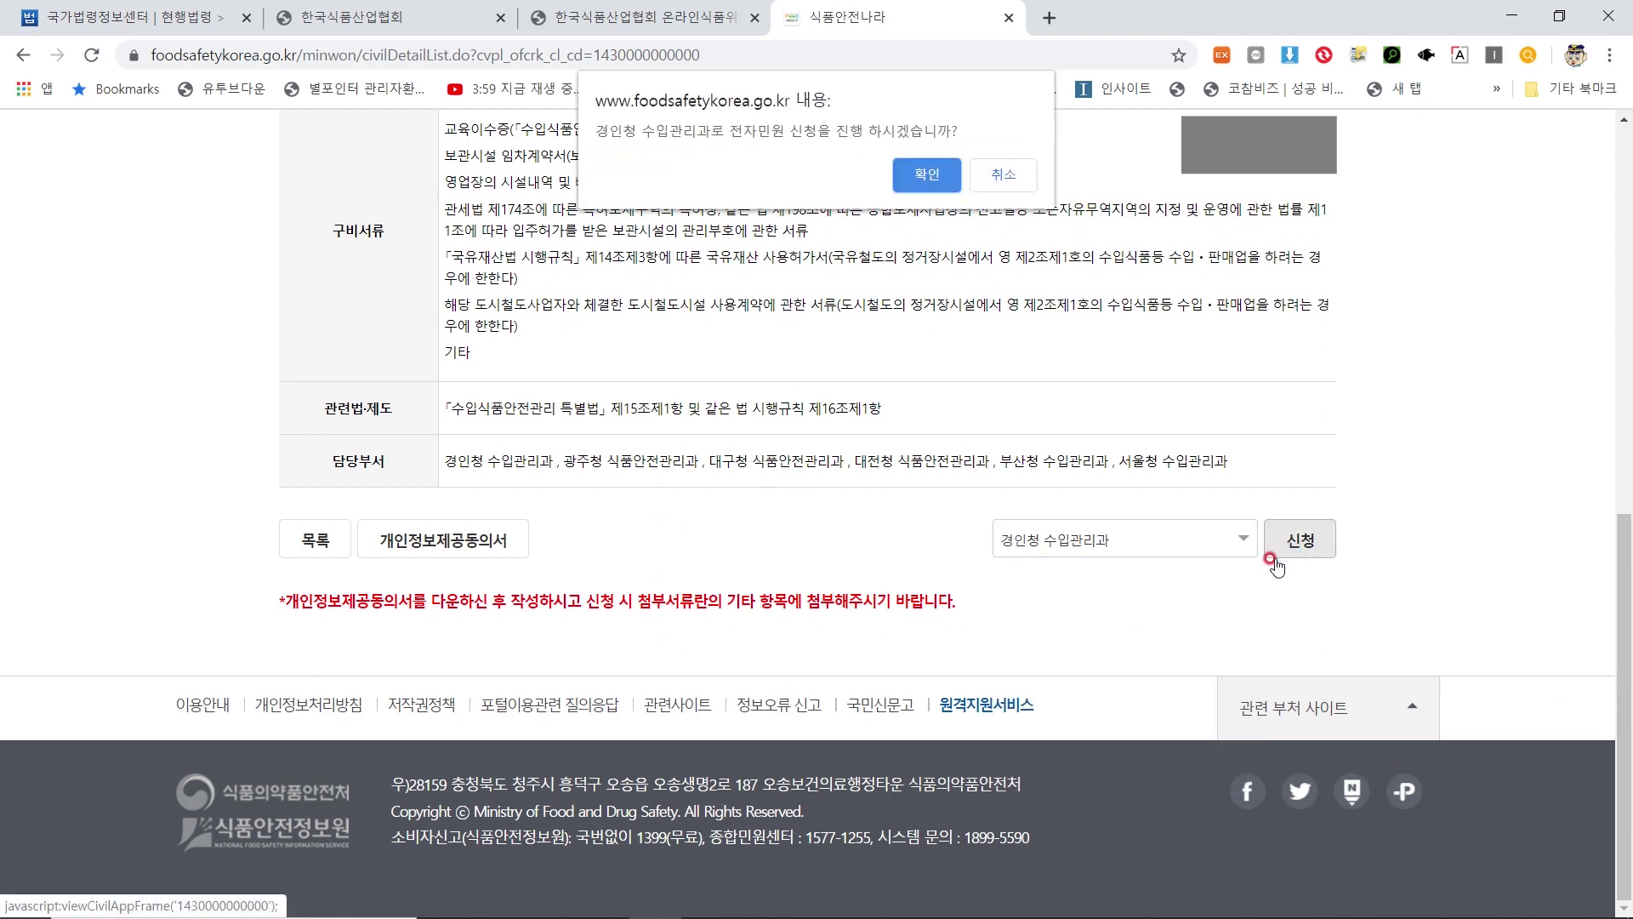
# Confirm the e-petition, then review the form's 대표자, 위생관리책임자 and 소재지 sections
pyautogui.click(920, 177)
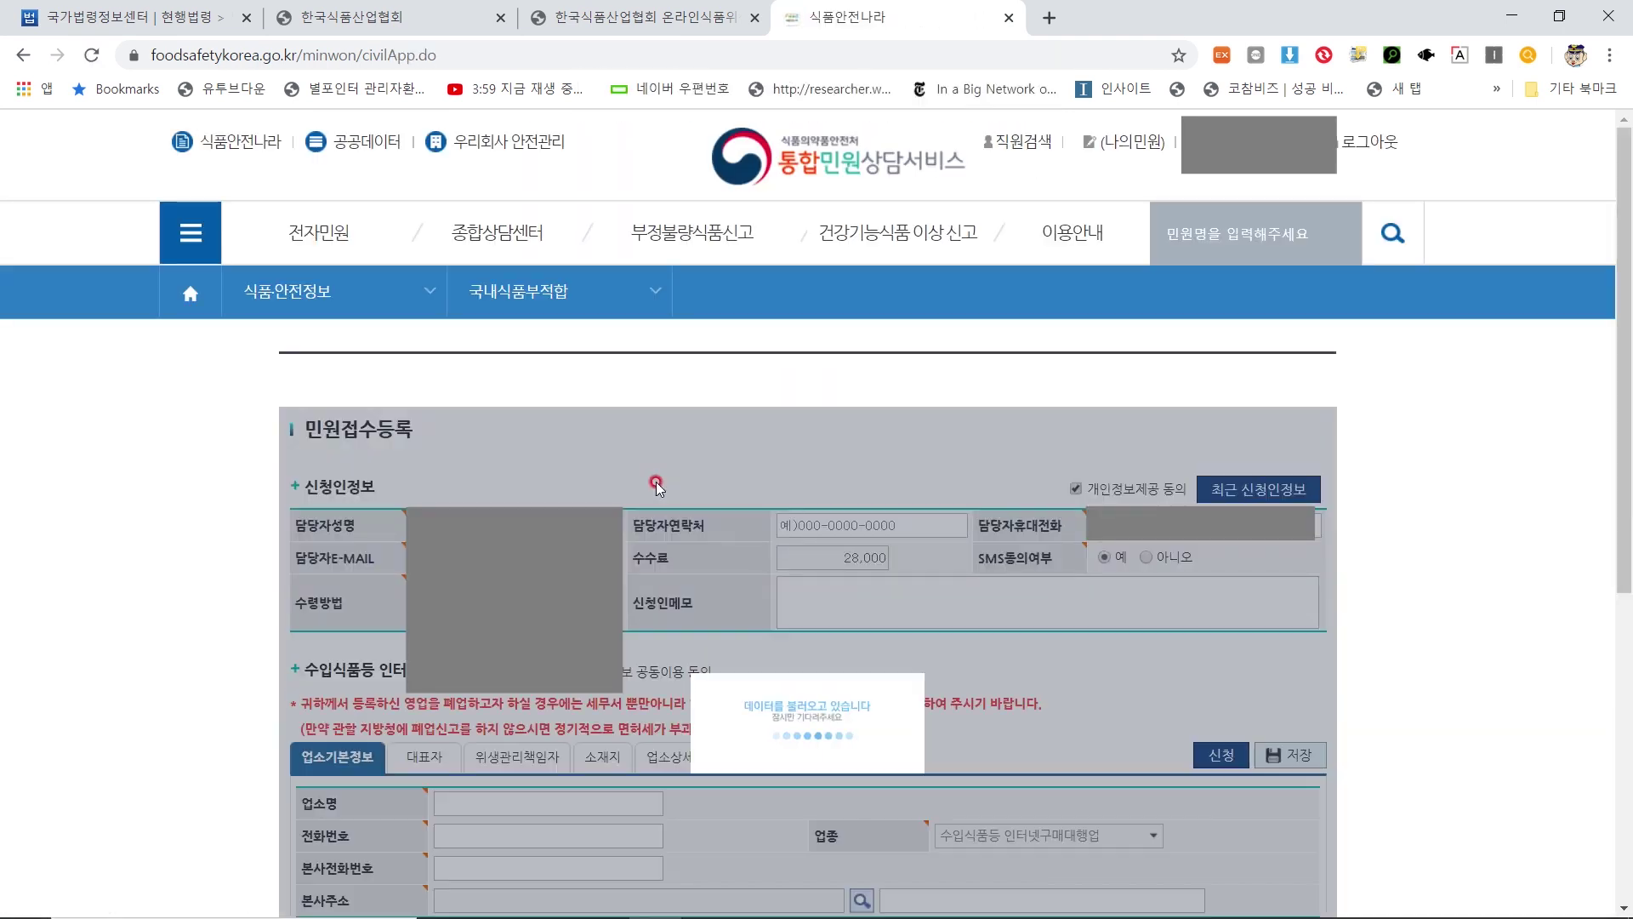
pyautogui.scroll(-1, 656, 485)
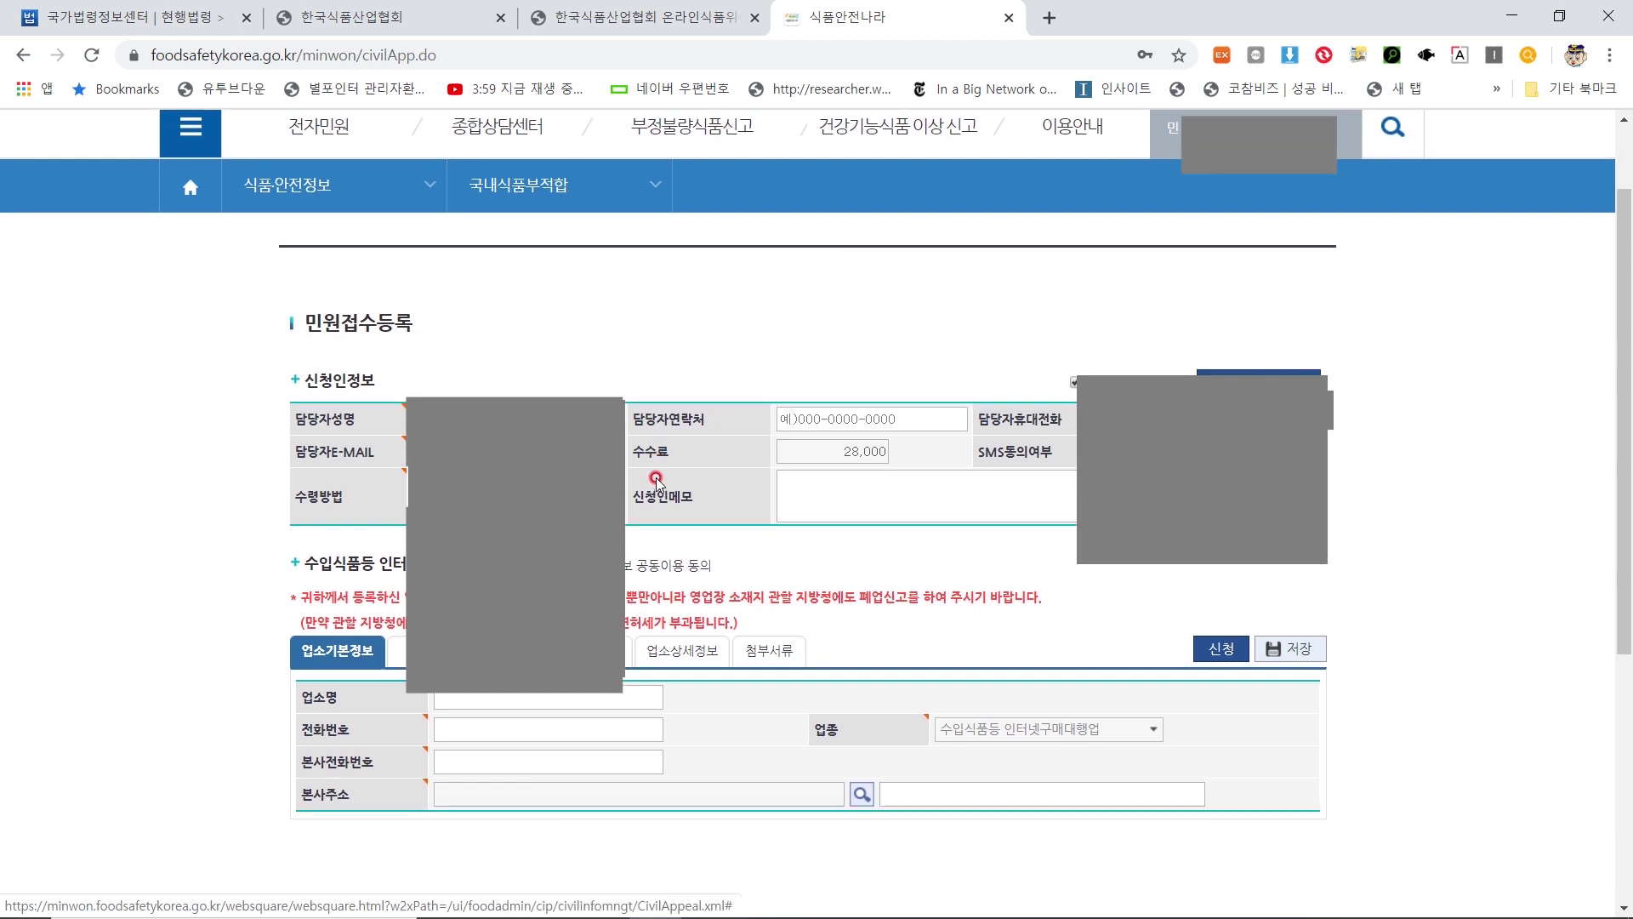
pyautogui.scroll(-1, 658, 474)
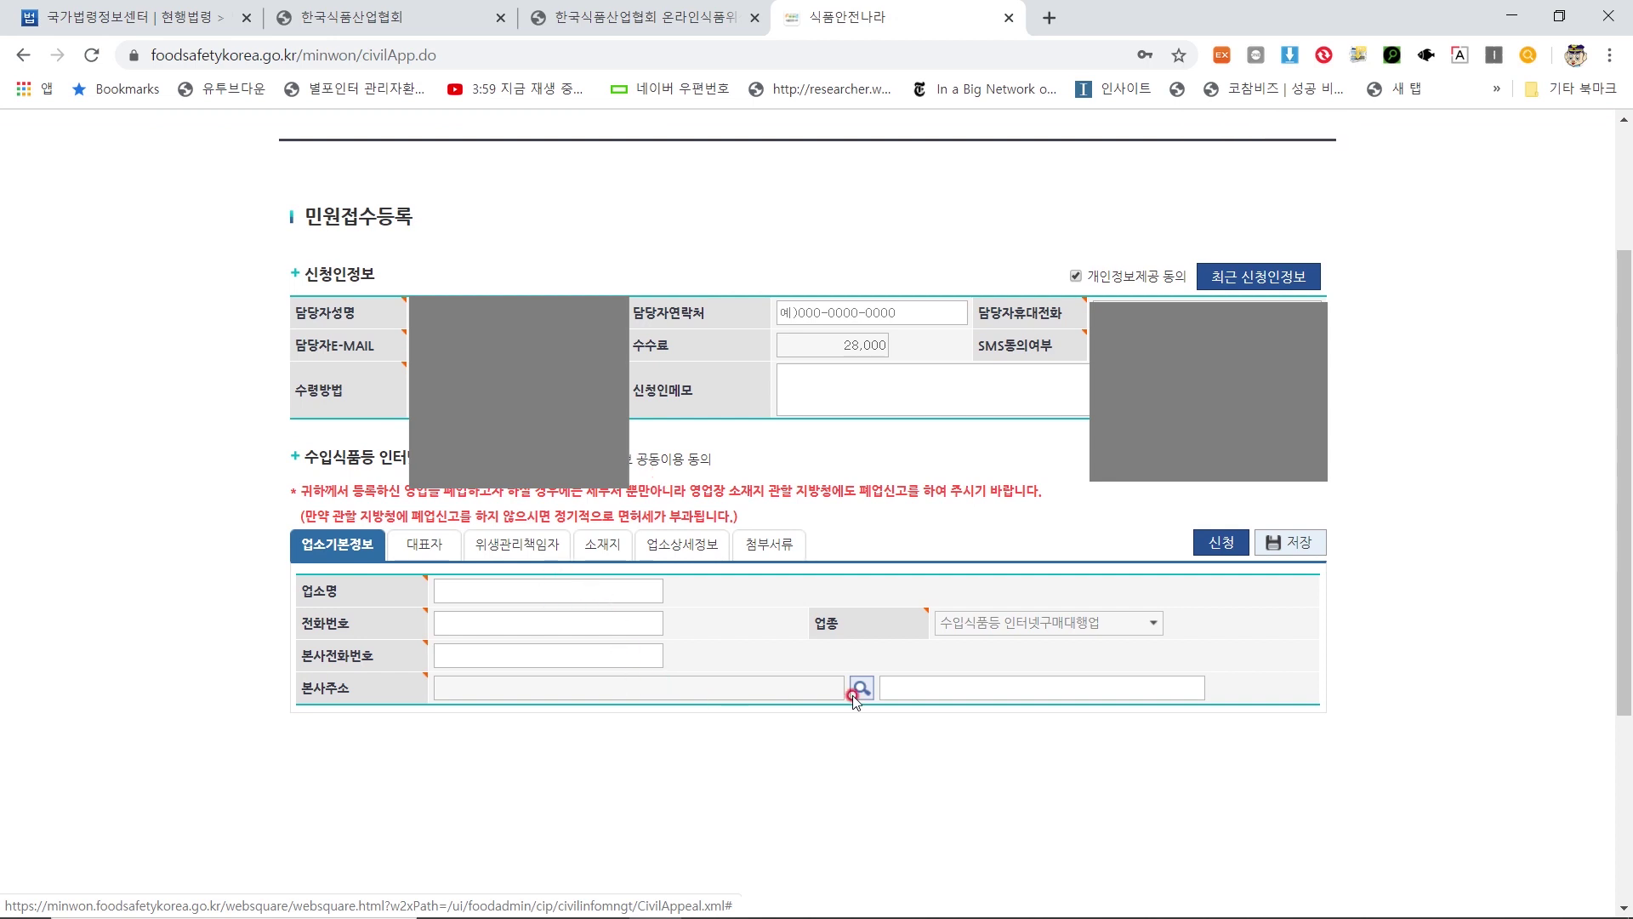
pyautogui.click(439, 552)
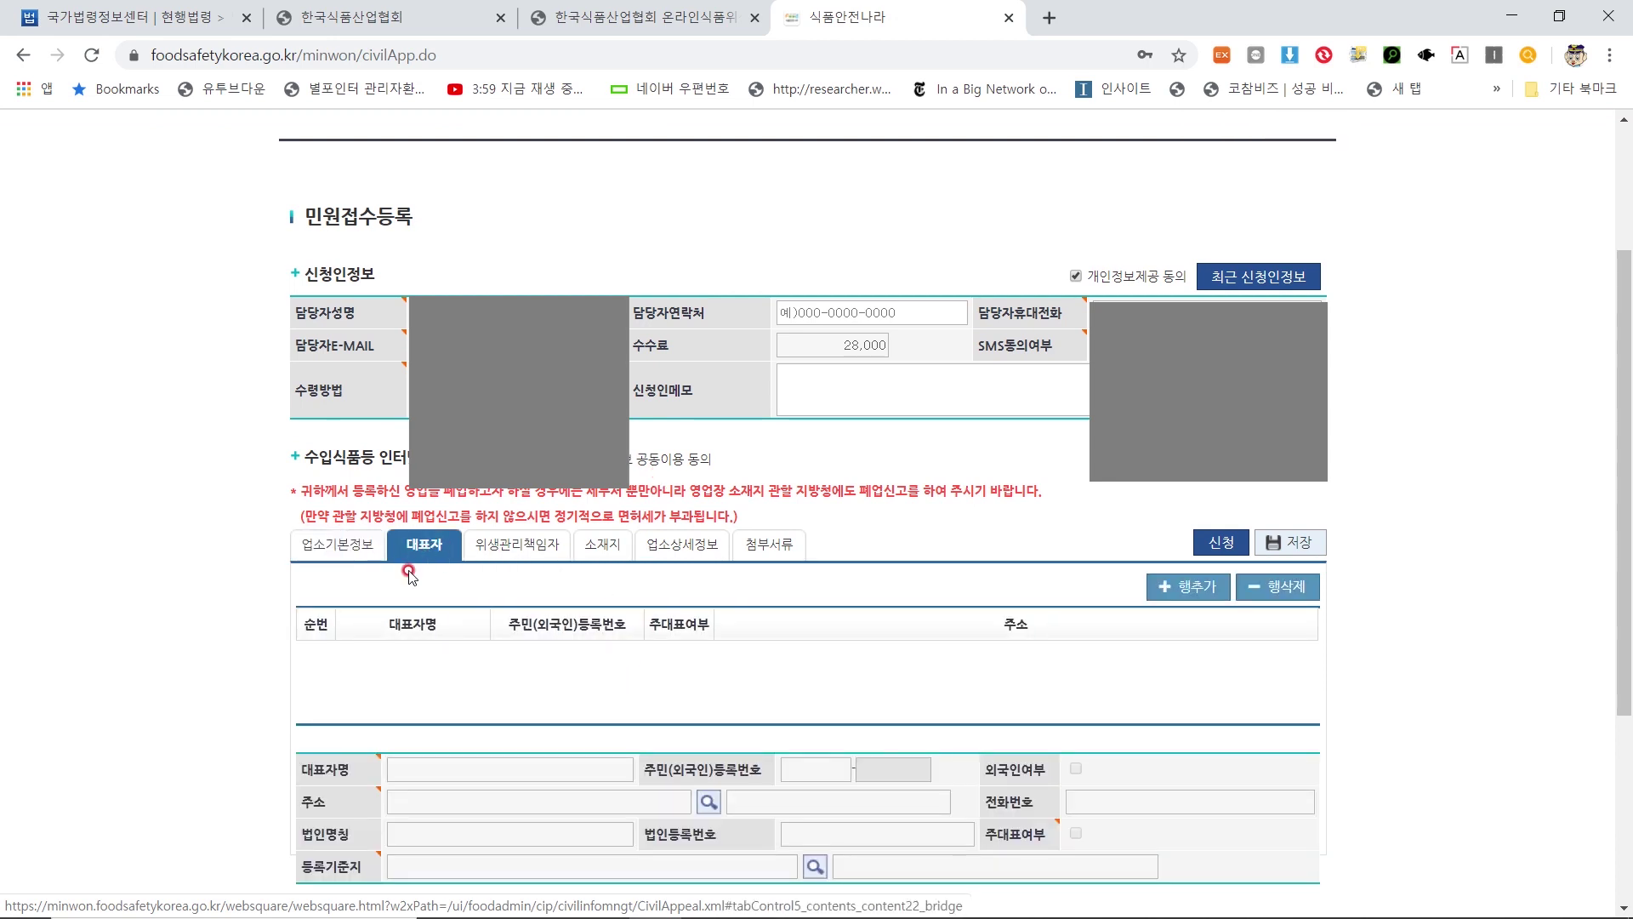
pyautogui.click(526, 549)
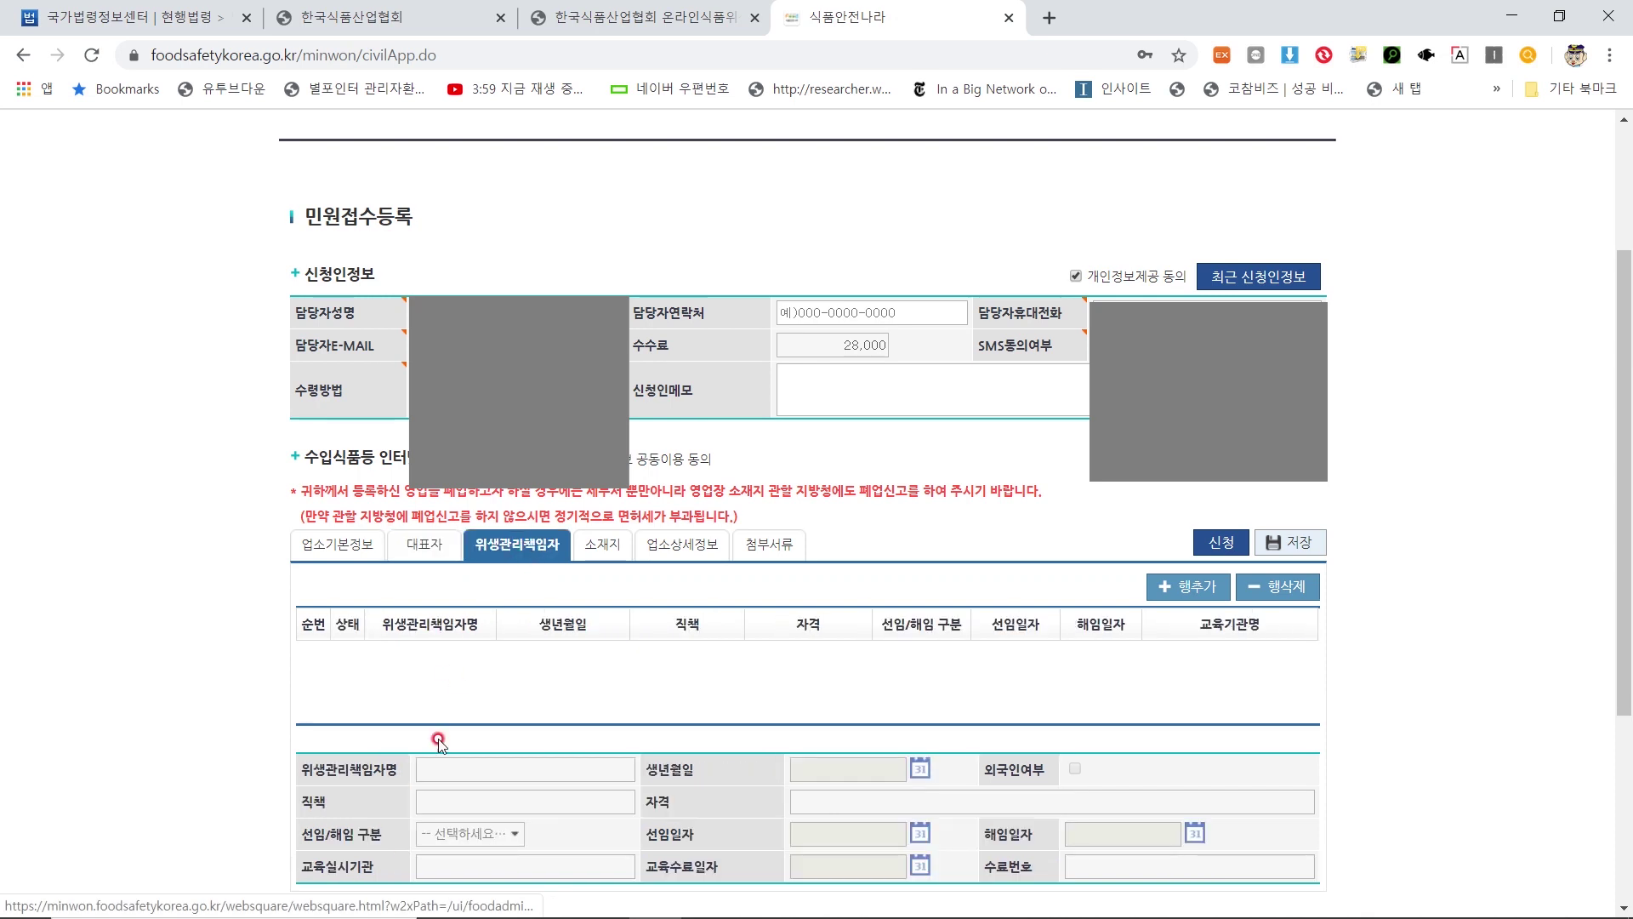
pyautogui.click(606, 545)
pyautogui.click(520, 560)
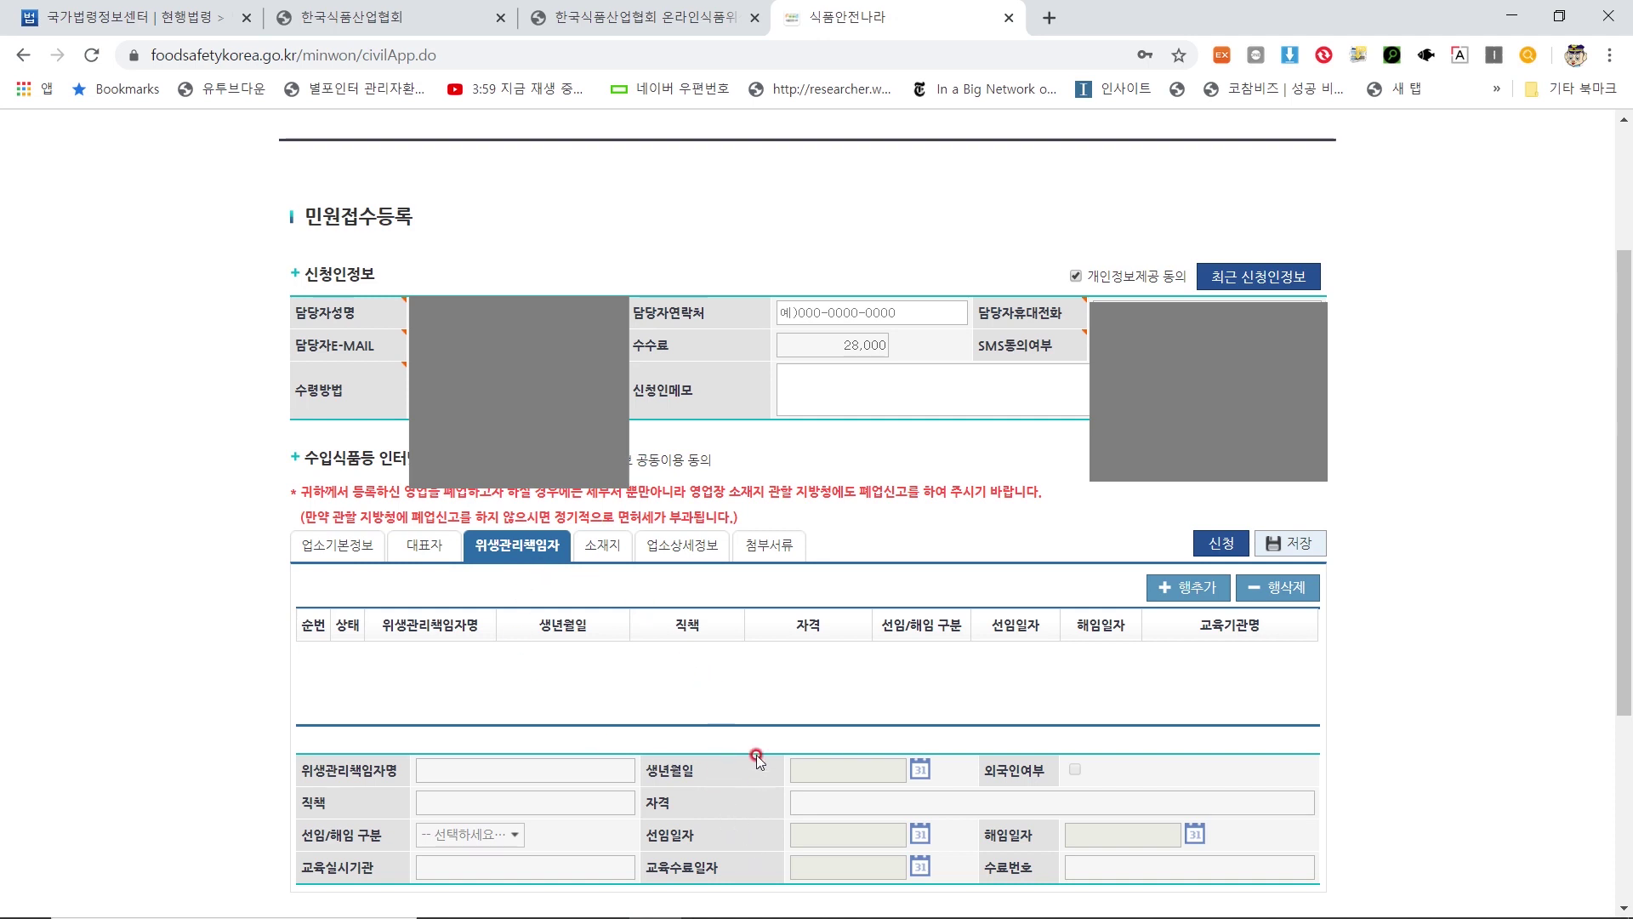
pyautogui.click(595, 552)
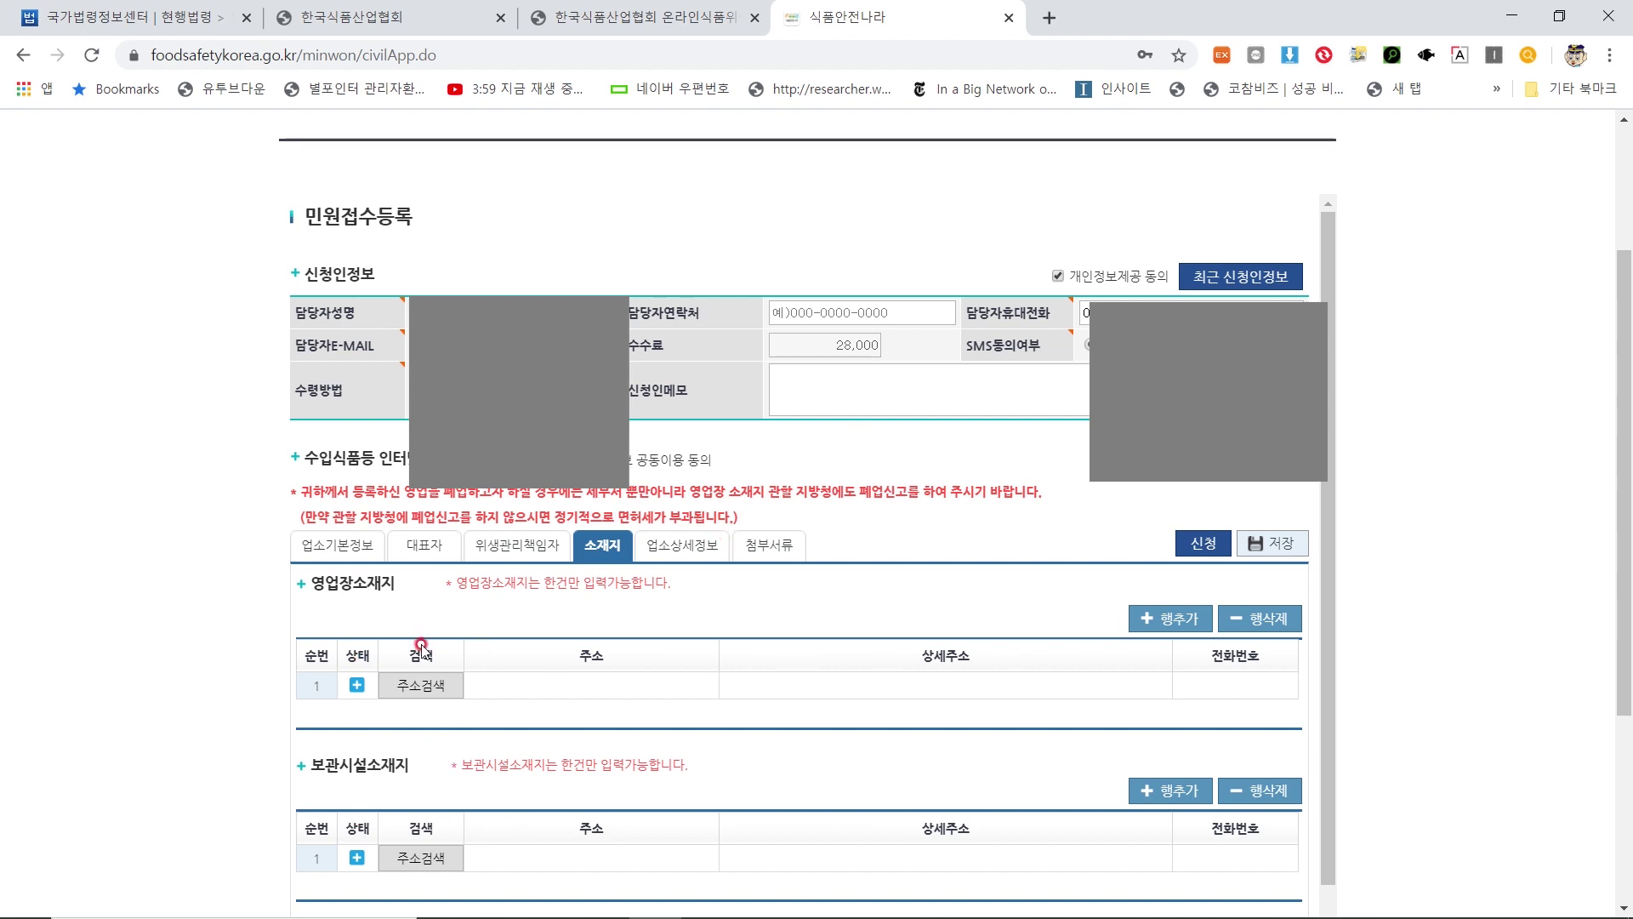
pyautogui.click(682, 545)
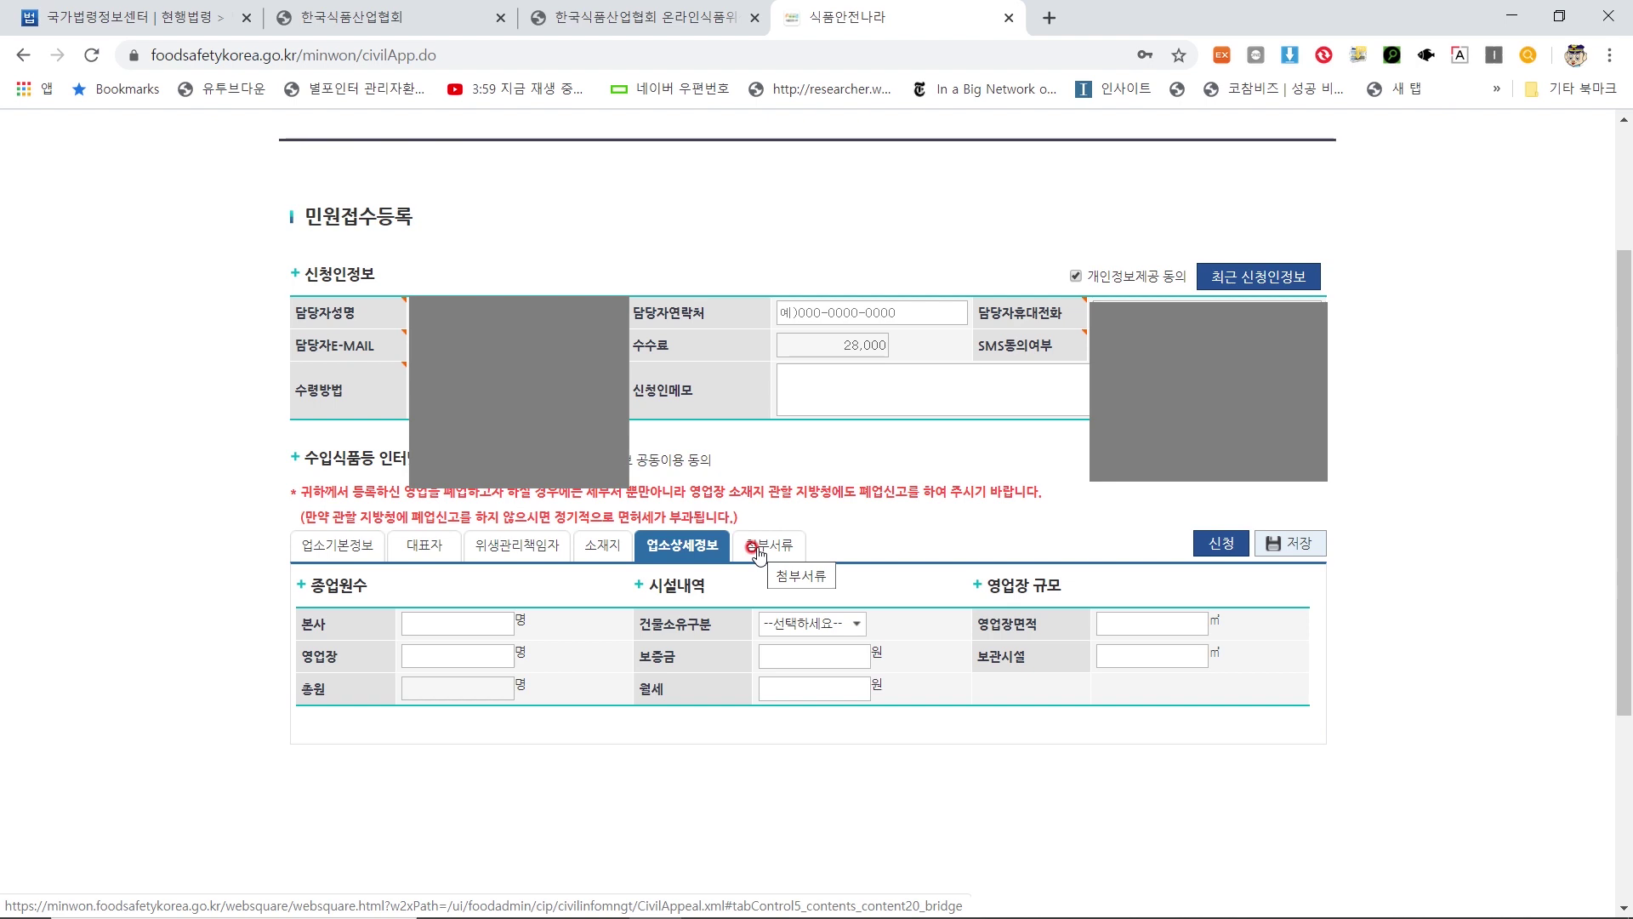
pyautogui.click(755, 549)
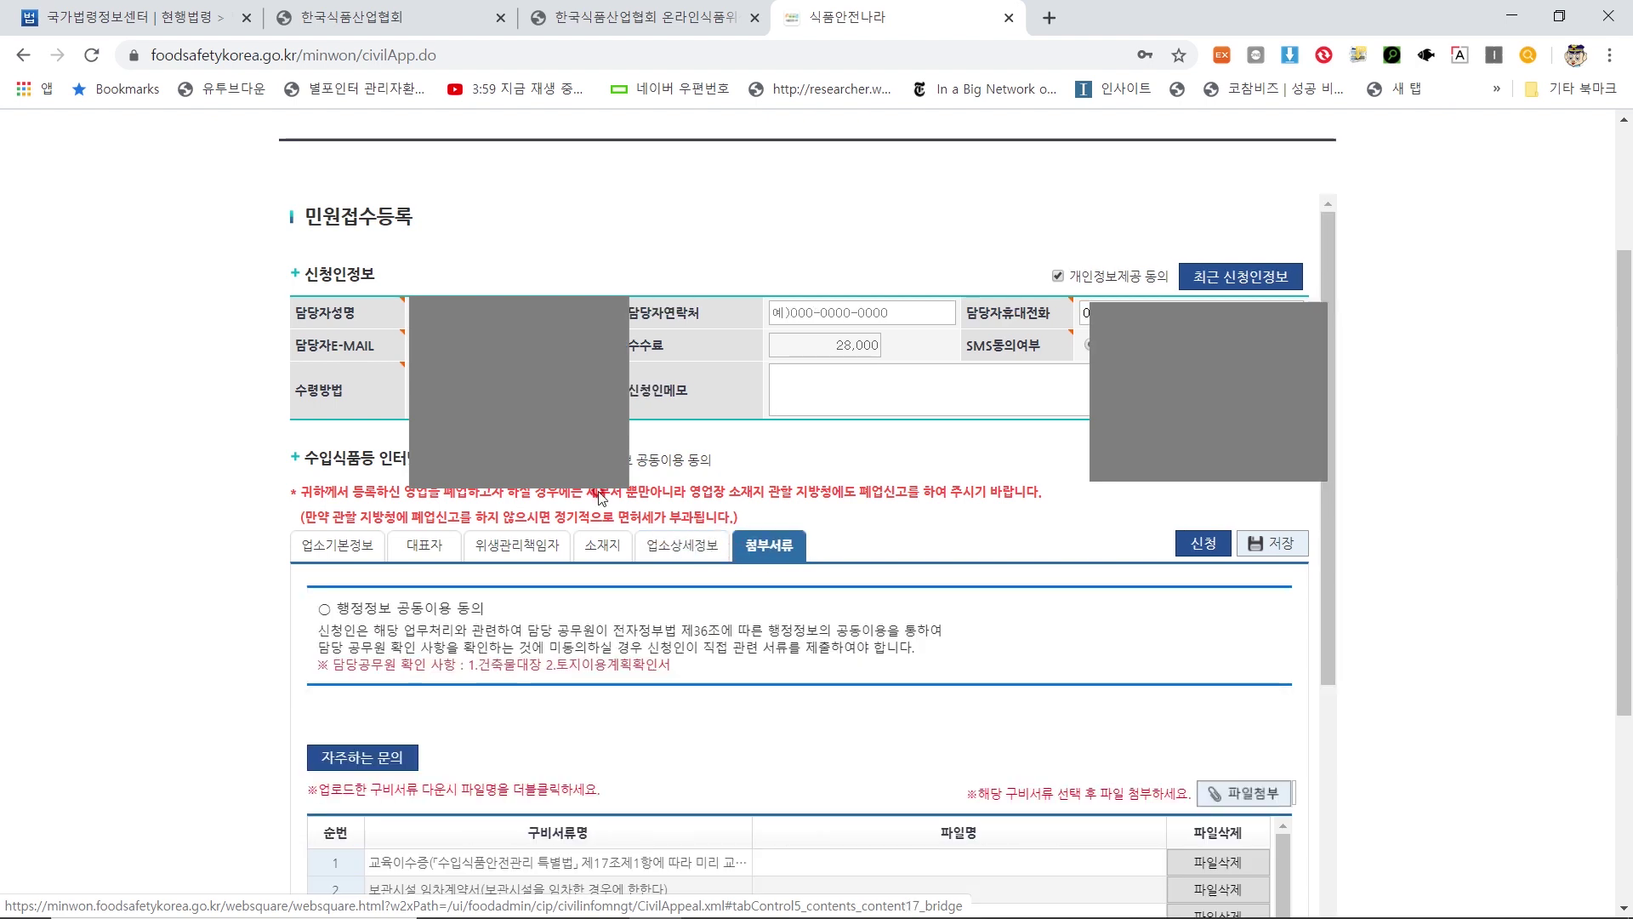
pyautogui.scroll(-4, 578, 545)
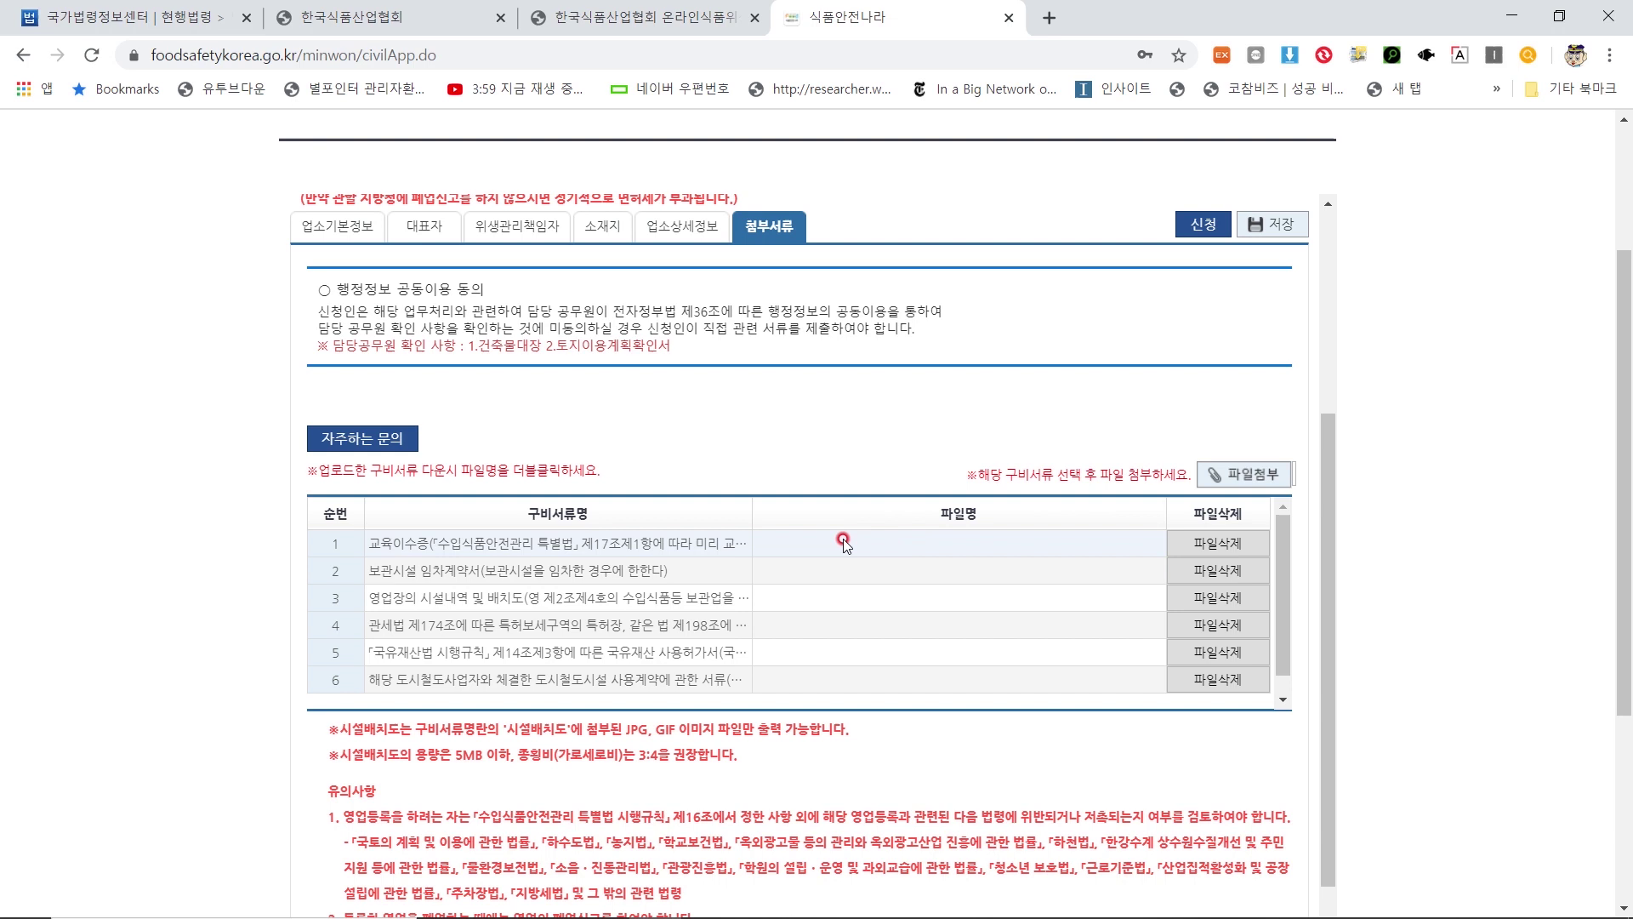
pyautogui.scroll(-3, 846, 545)
pyautogui.scroll(2, 742, 551)
pyautogui.scroll(-2, 653, 583)
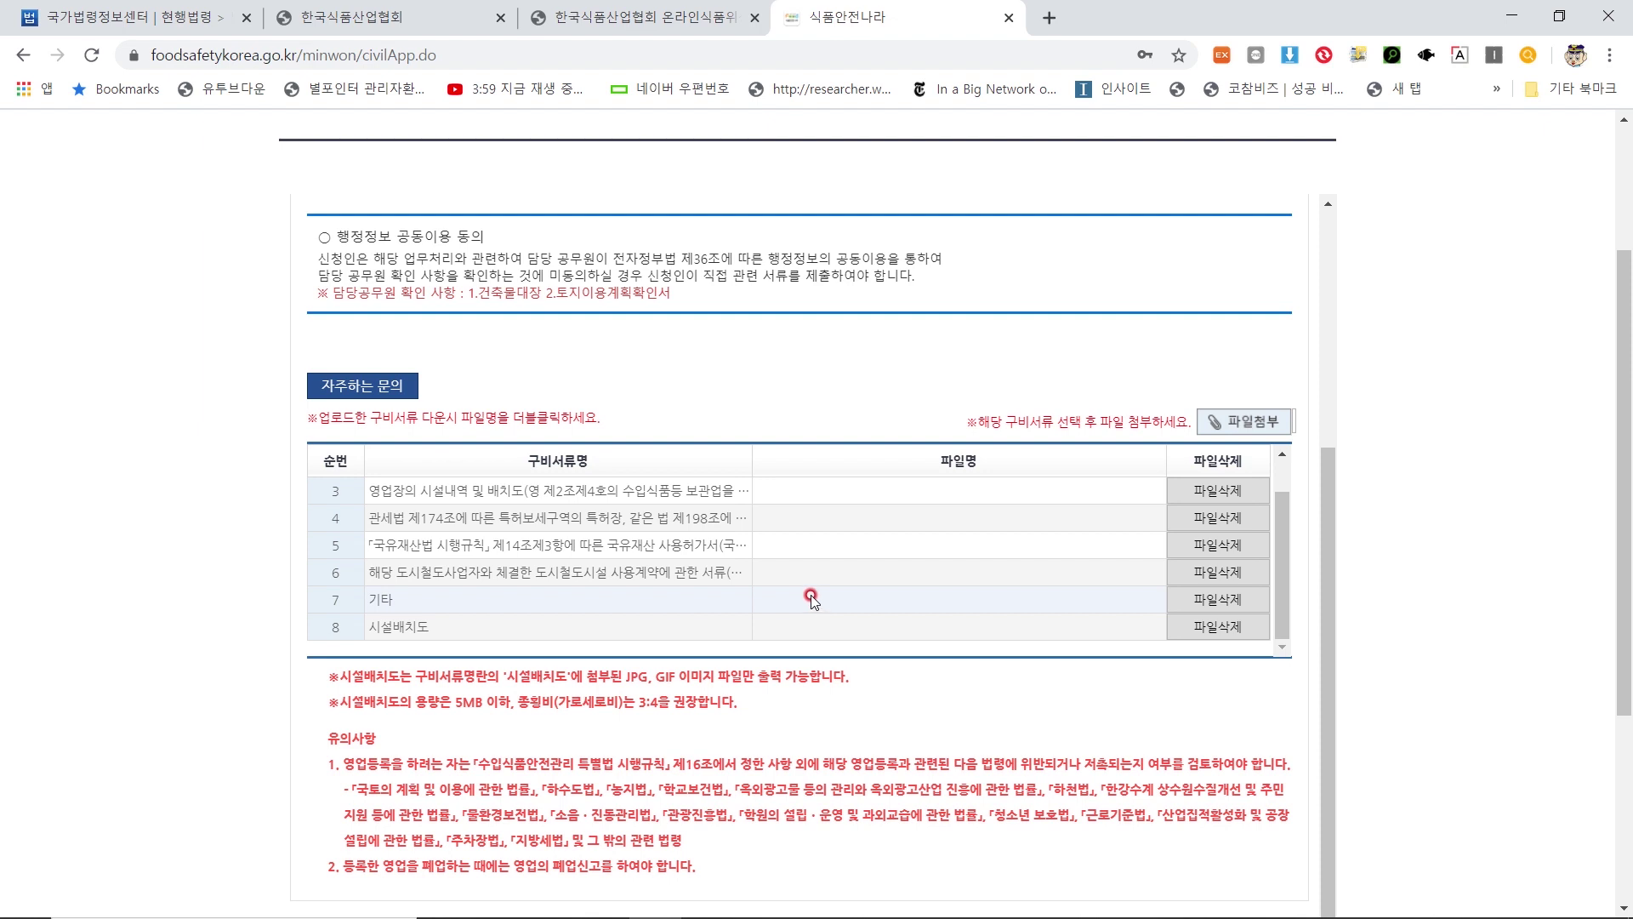
pyautogui.scroll(3, 808, 600)
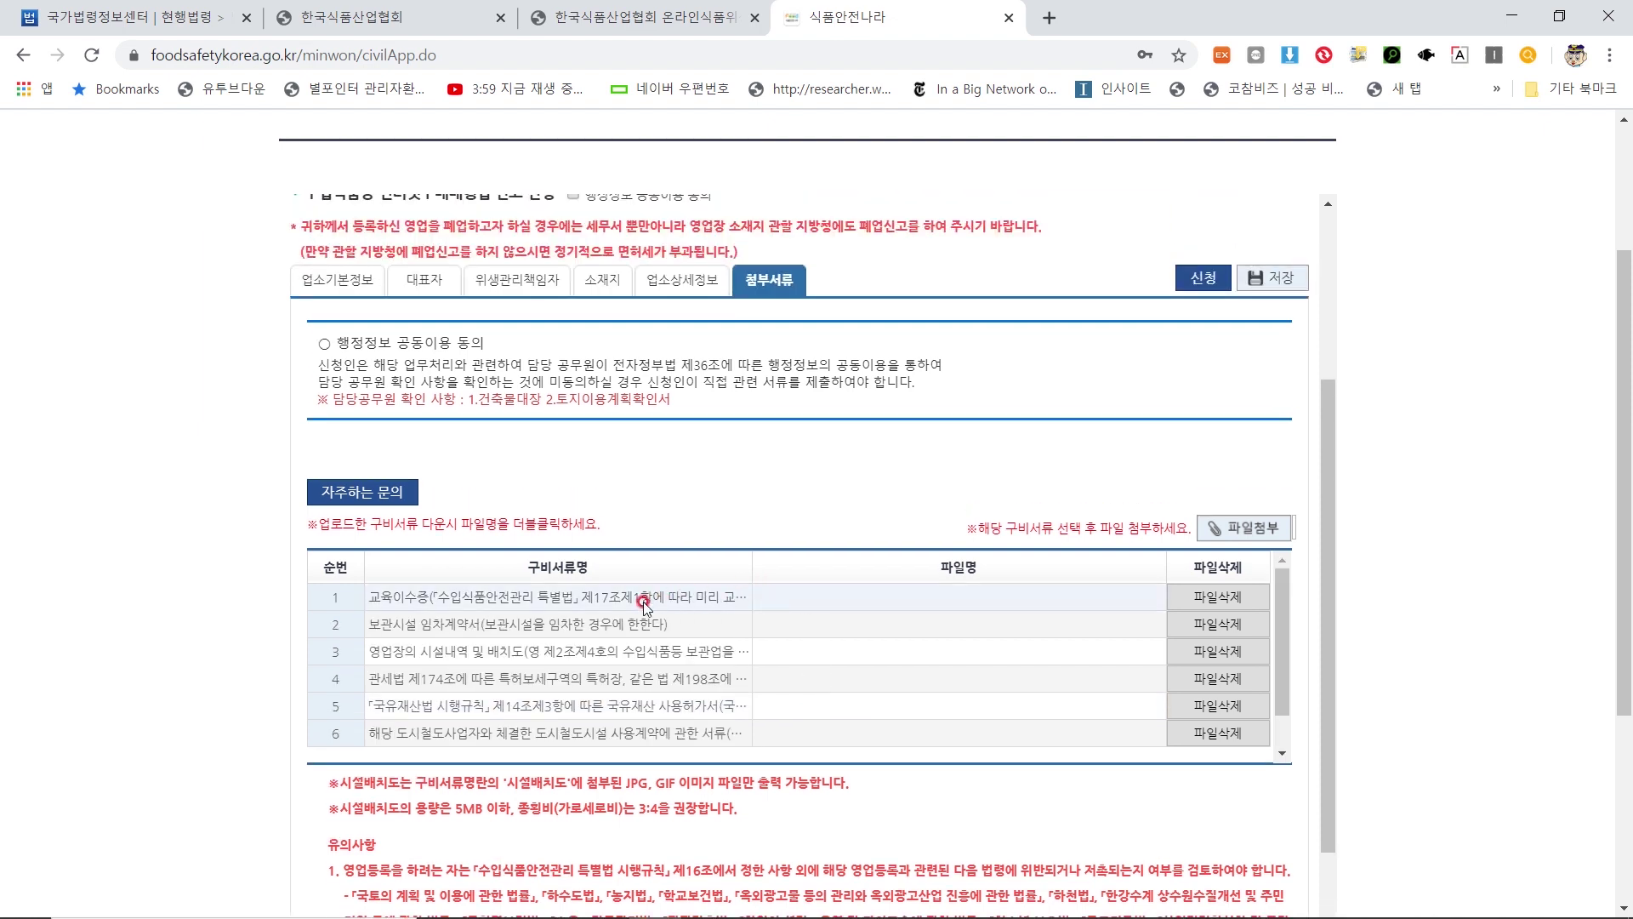
pyautogui.scroll(-5, 455, 611)
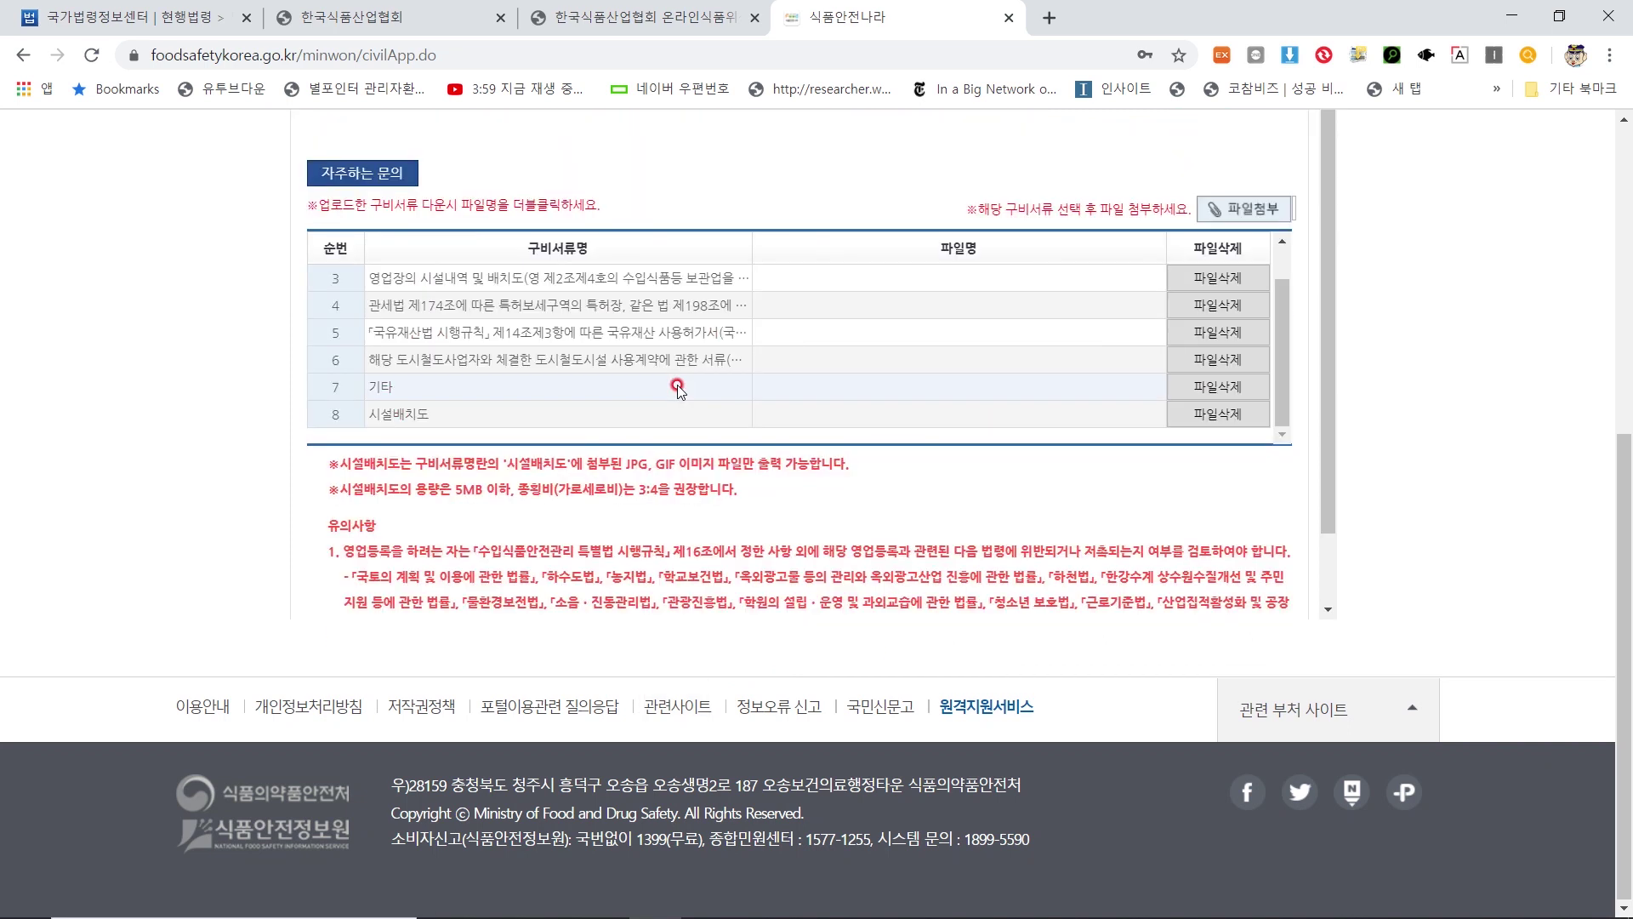
pyautogui.scroll(2, 680, 387)
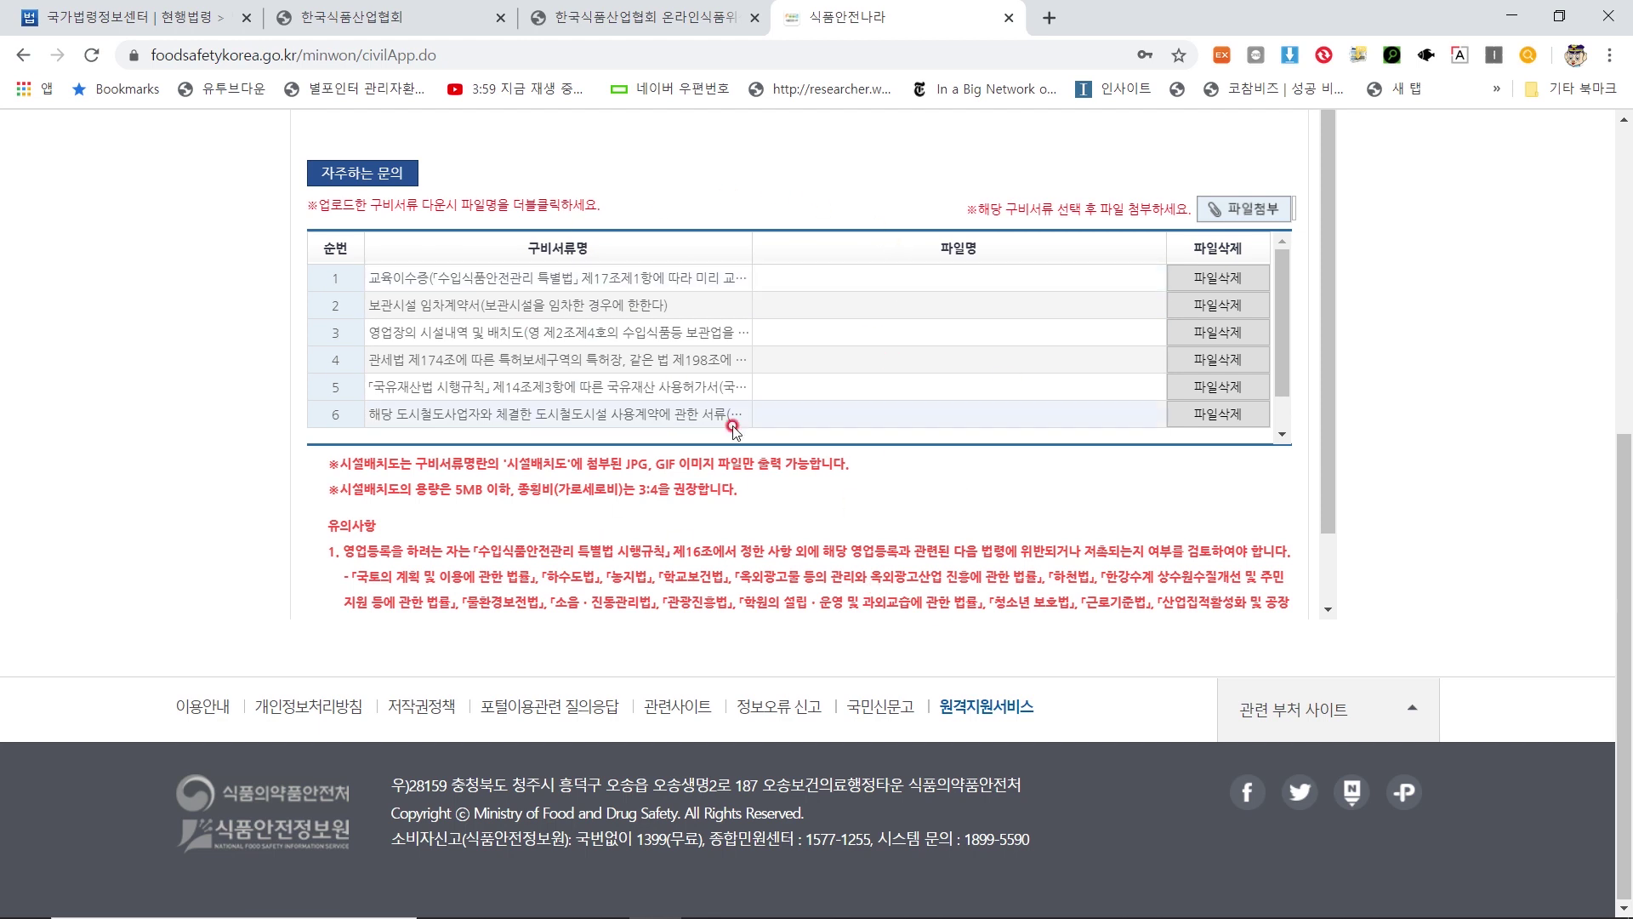
pyautogui.scroll(1, 729, 430)
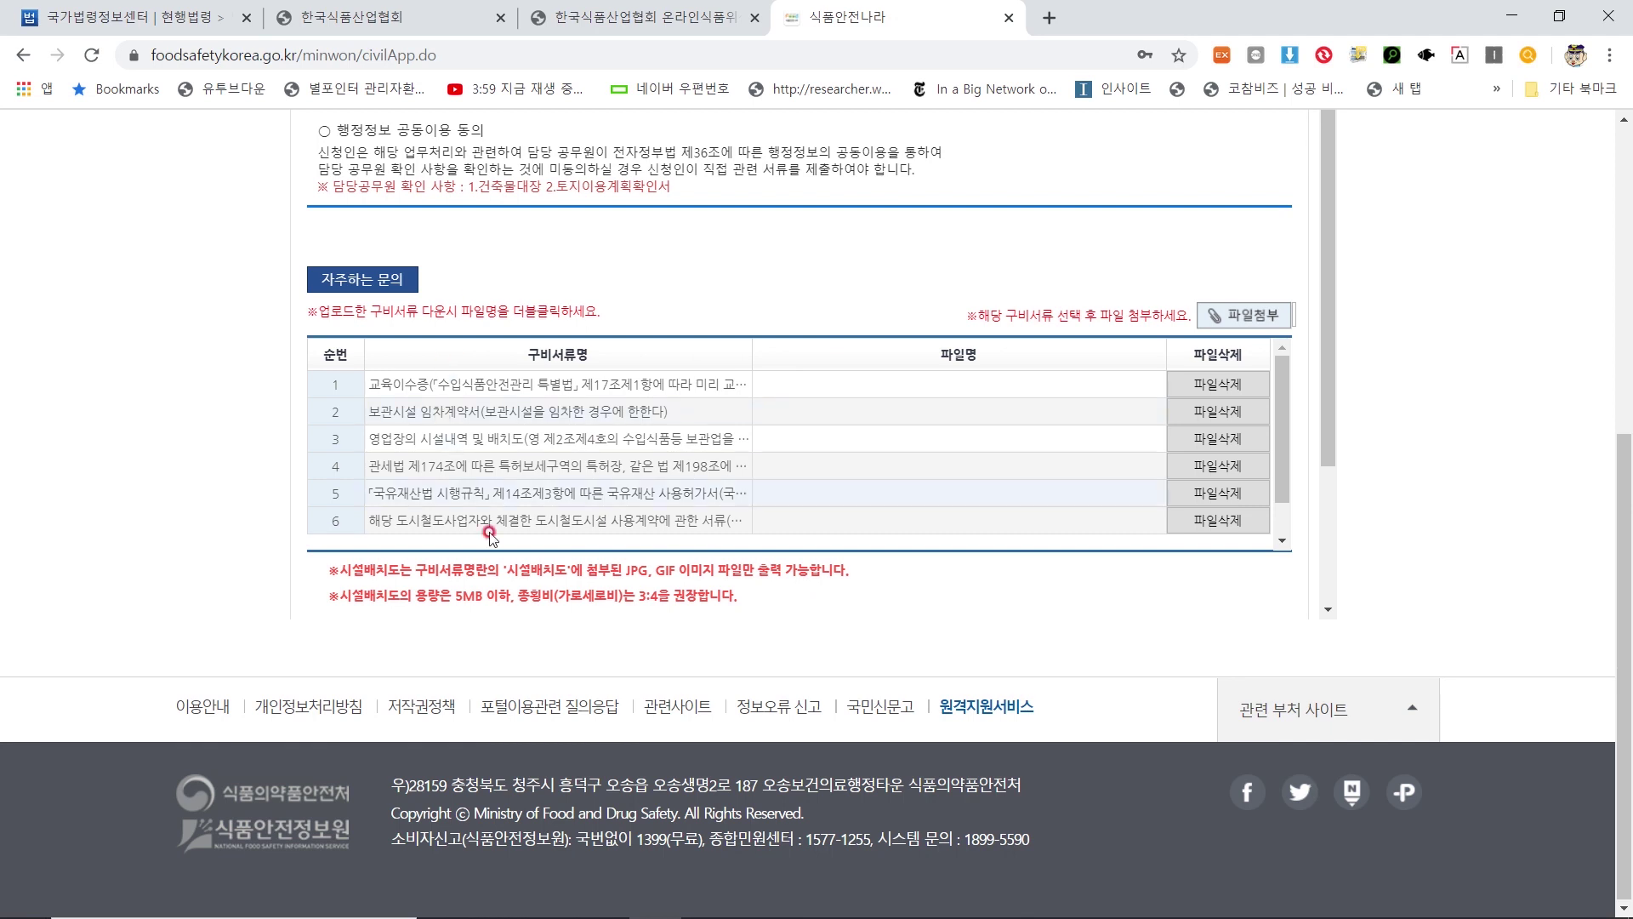
pyautogui.scroll(4, 546, 651)
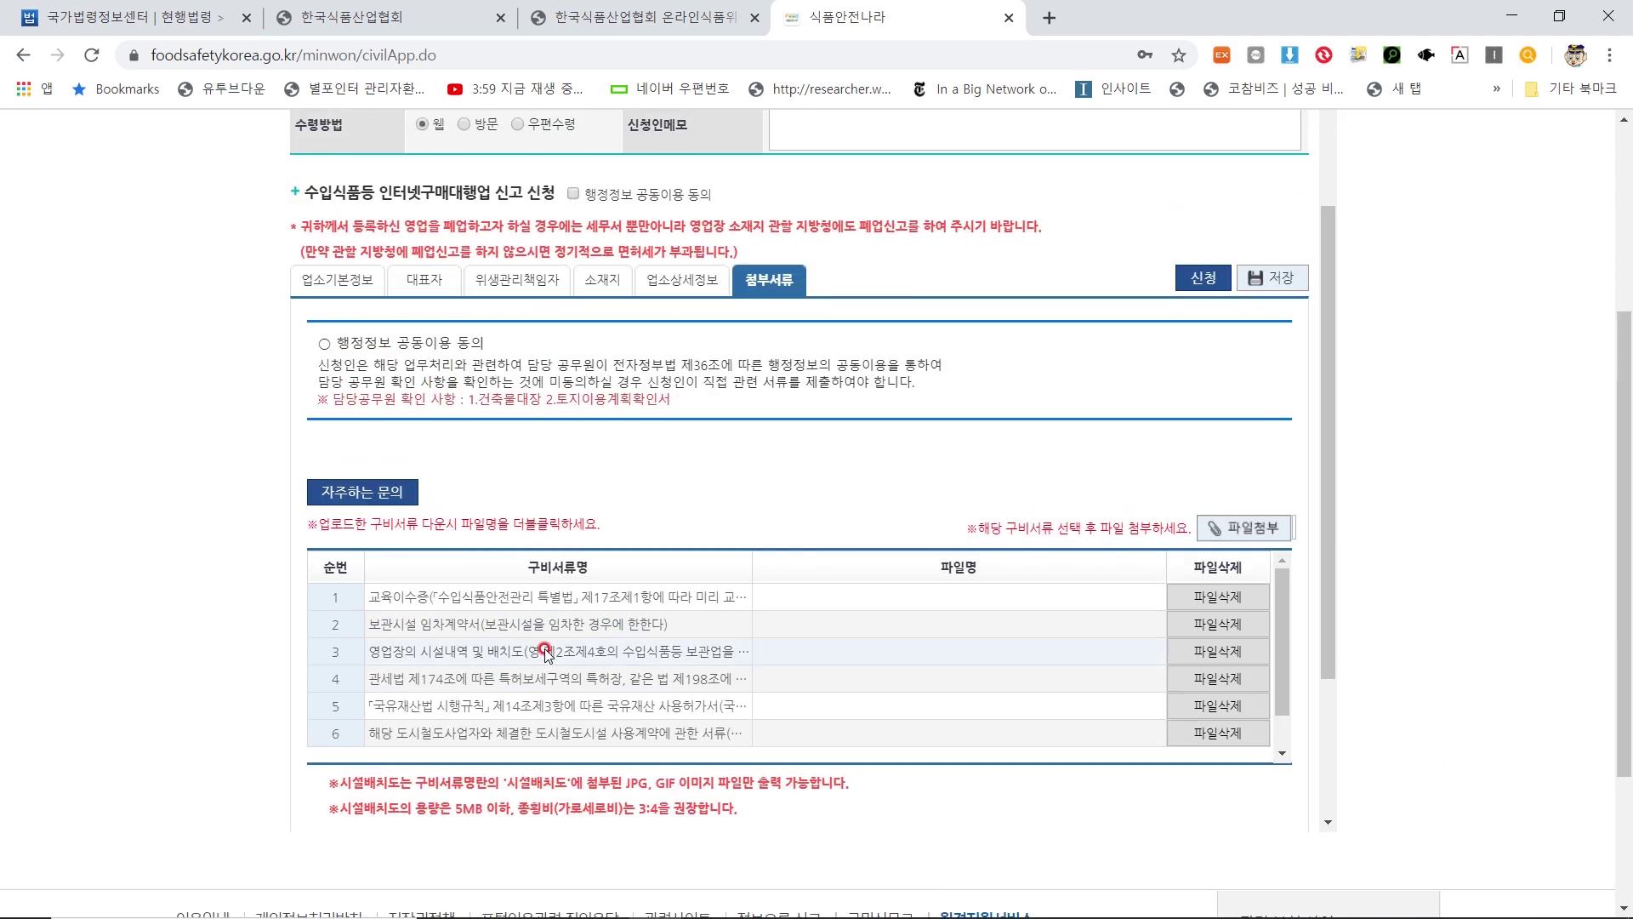
pyautogui.scroll(-2, 547, 648)
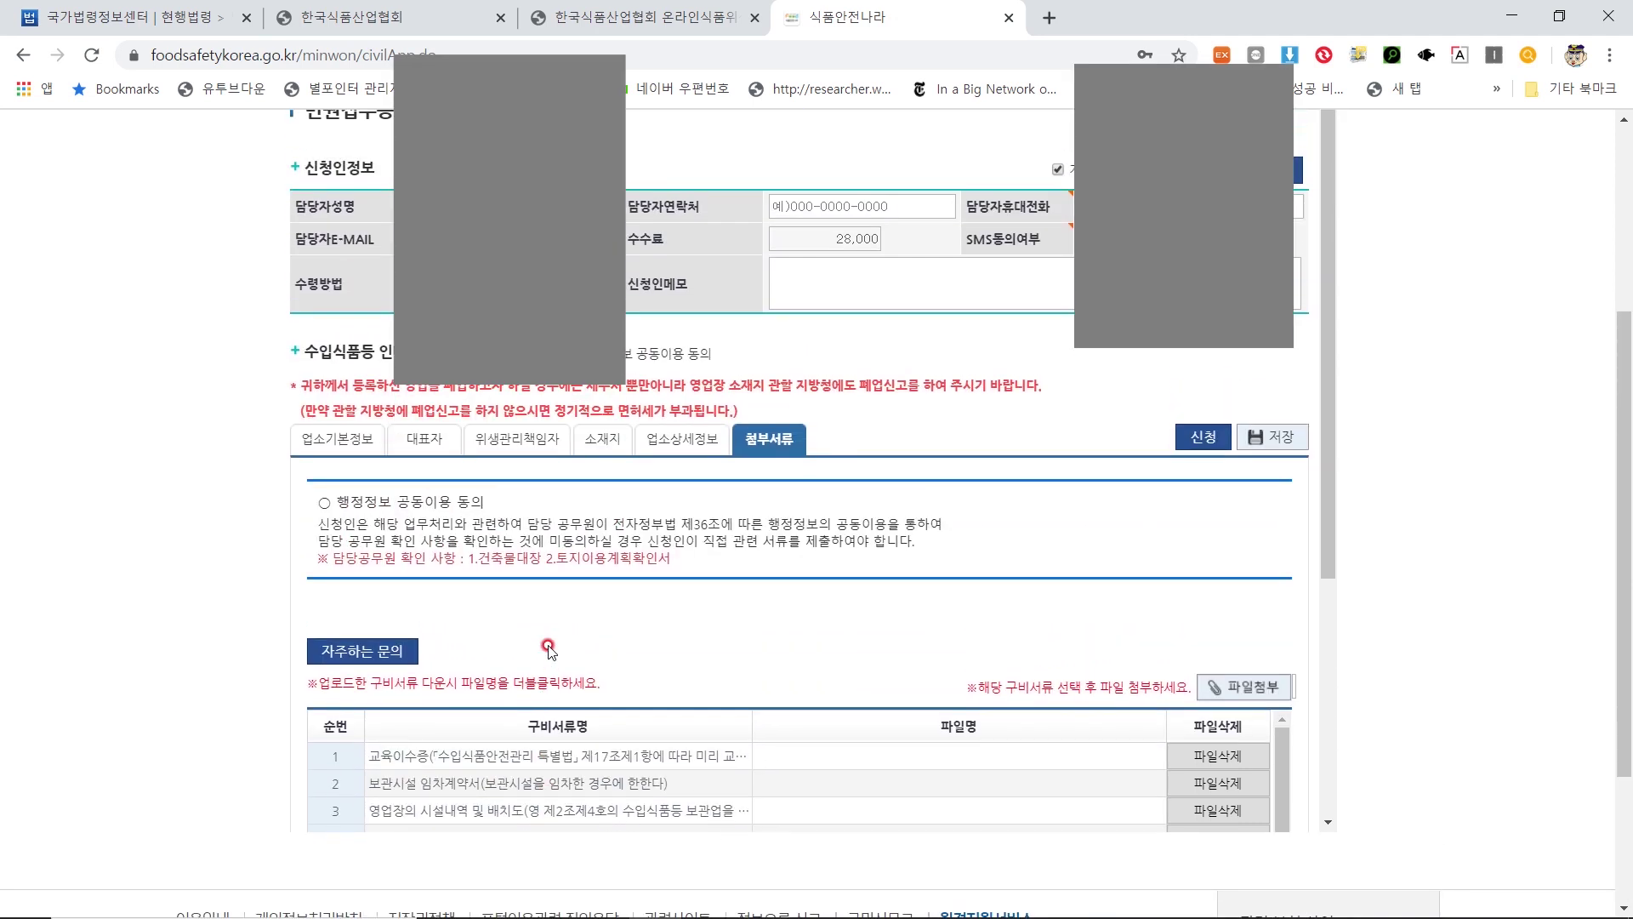
pyautogui.scroll(-1, 595, 608)
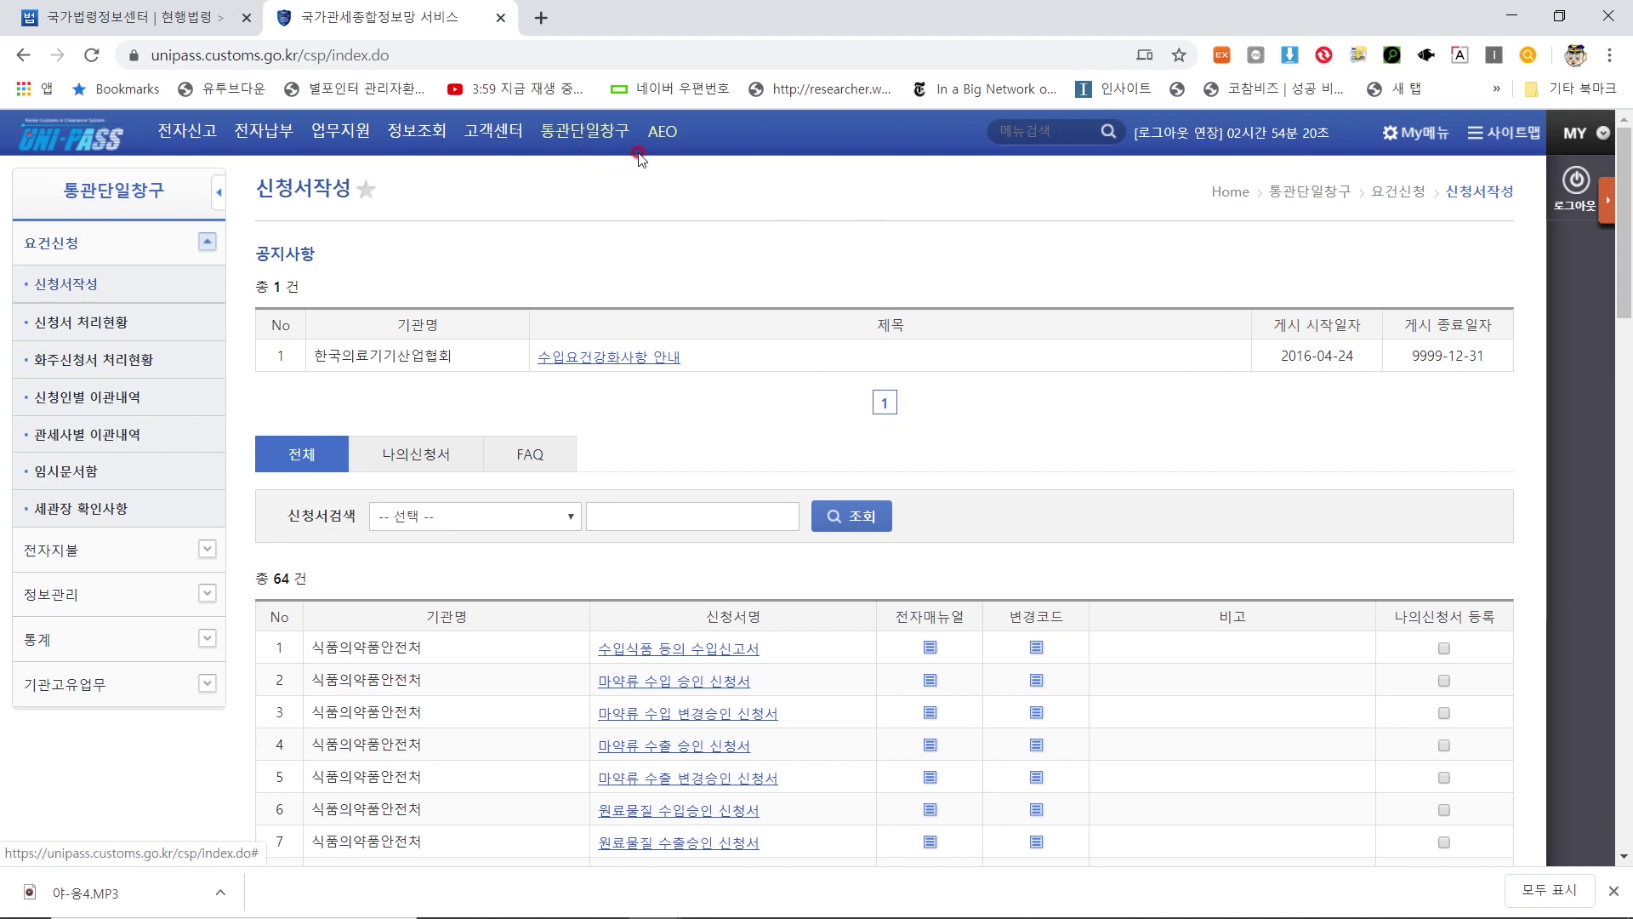
# Bring up the 통관단일창구 menu in the UNI-PASS top bar to reach 요건신청 > 신청서작성
pyautogui.moveTo(591, 136)
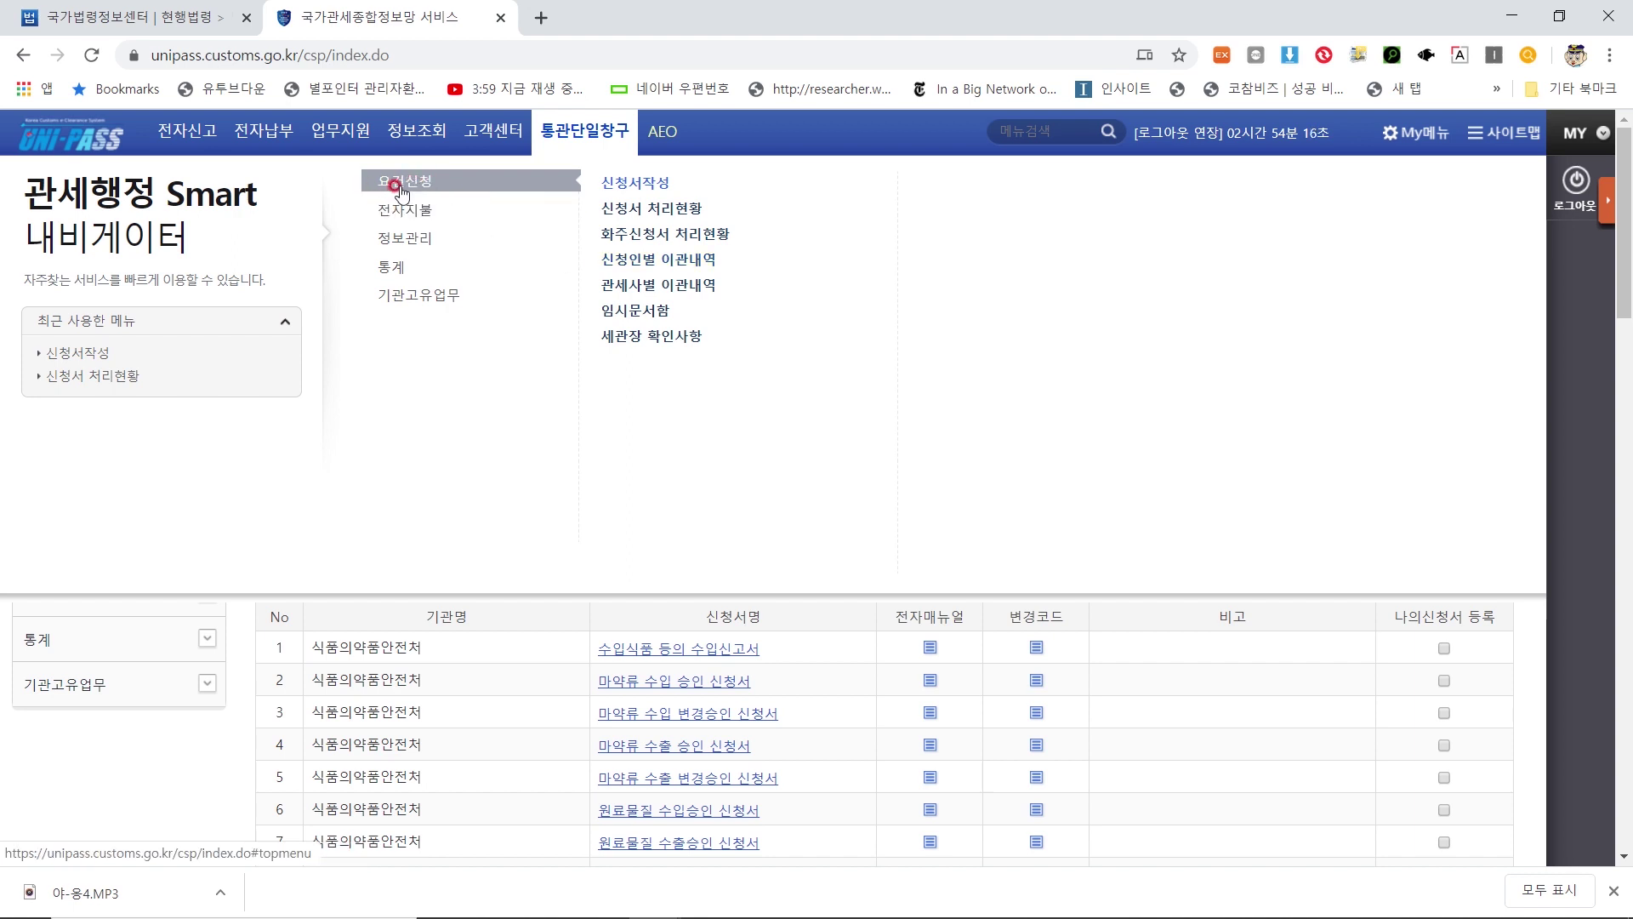
# Open the blank 인터넷 구매대행 수입식품등의 수입신고서 form from row 8 of the application list
pyautogui.click(636, 182)
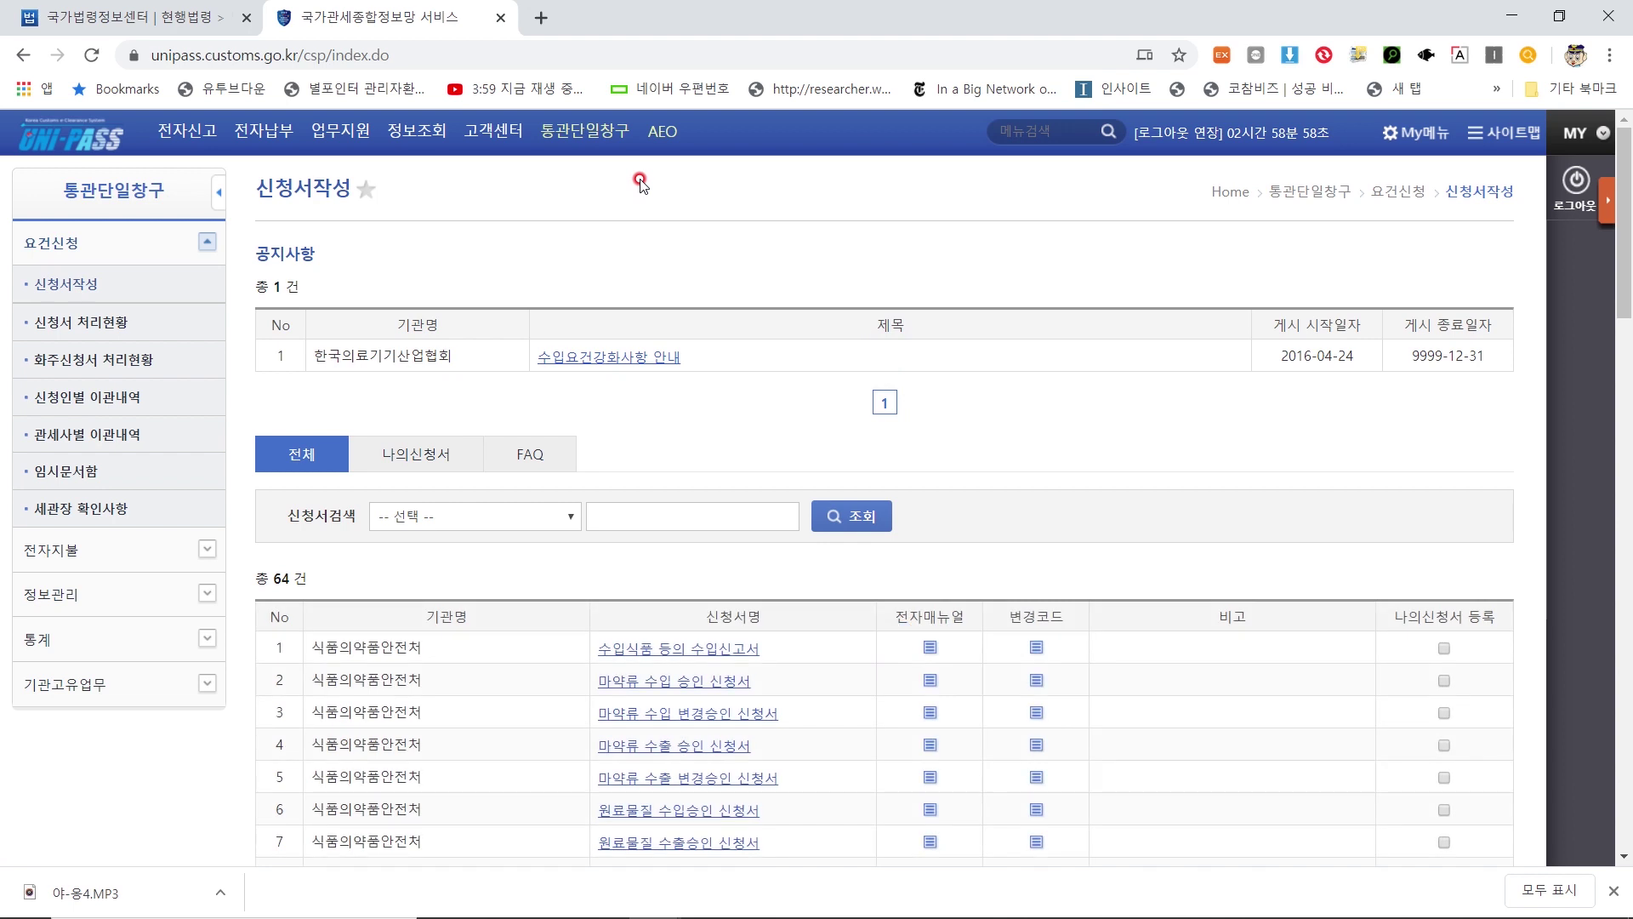
pyautogui.scroll(-4, 684, 285)
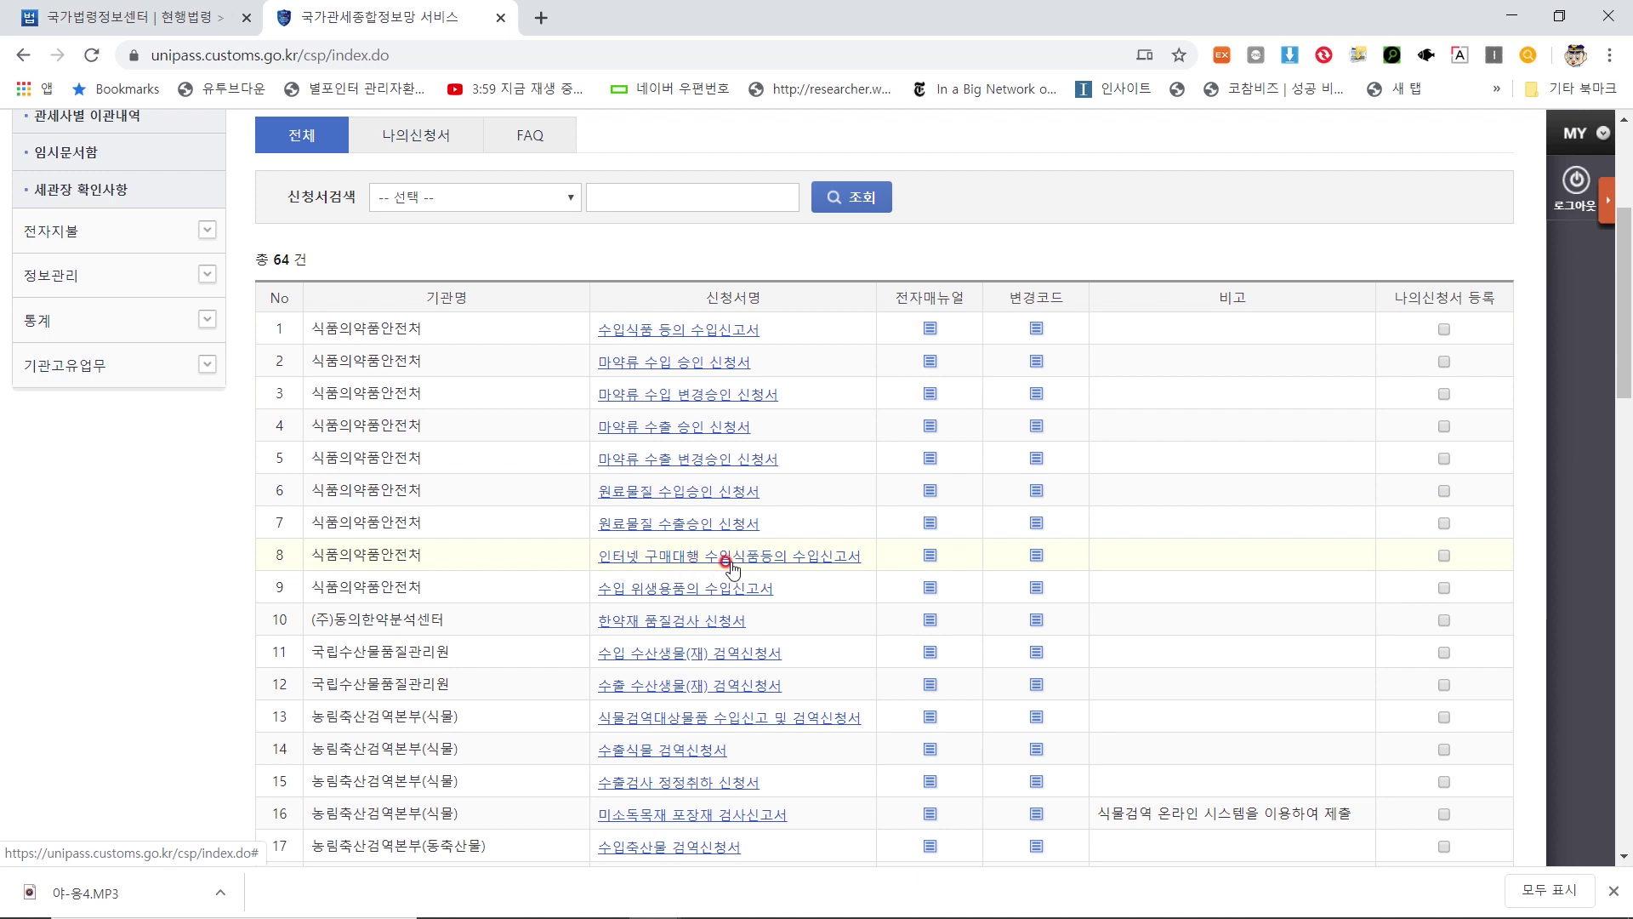
pyautogui.click(818, 559)
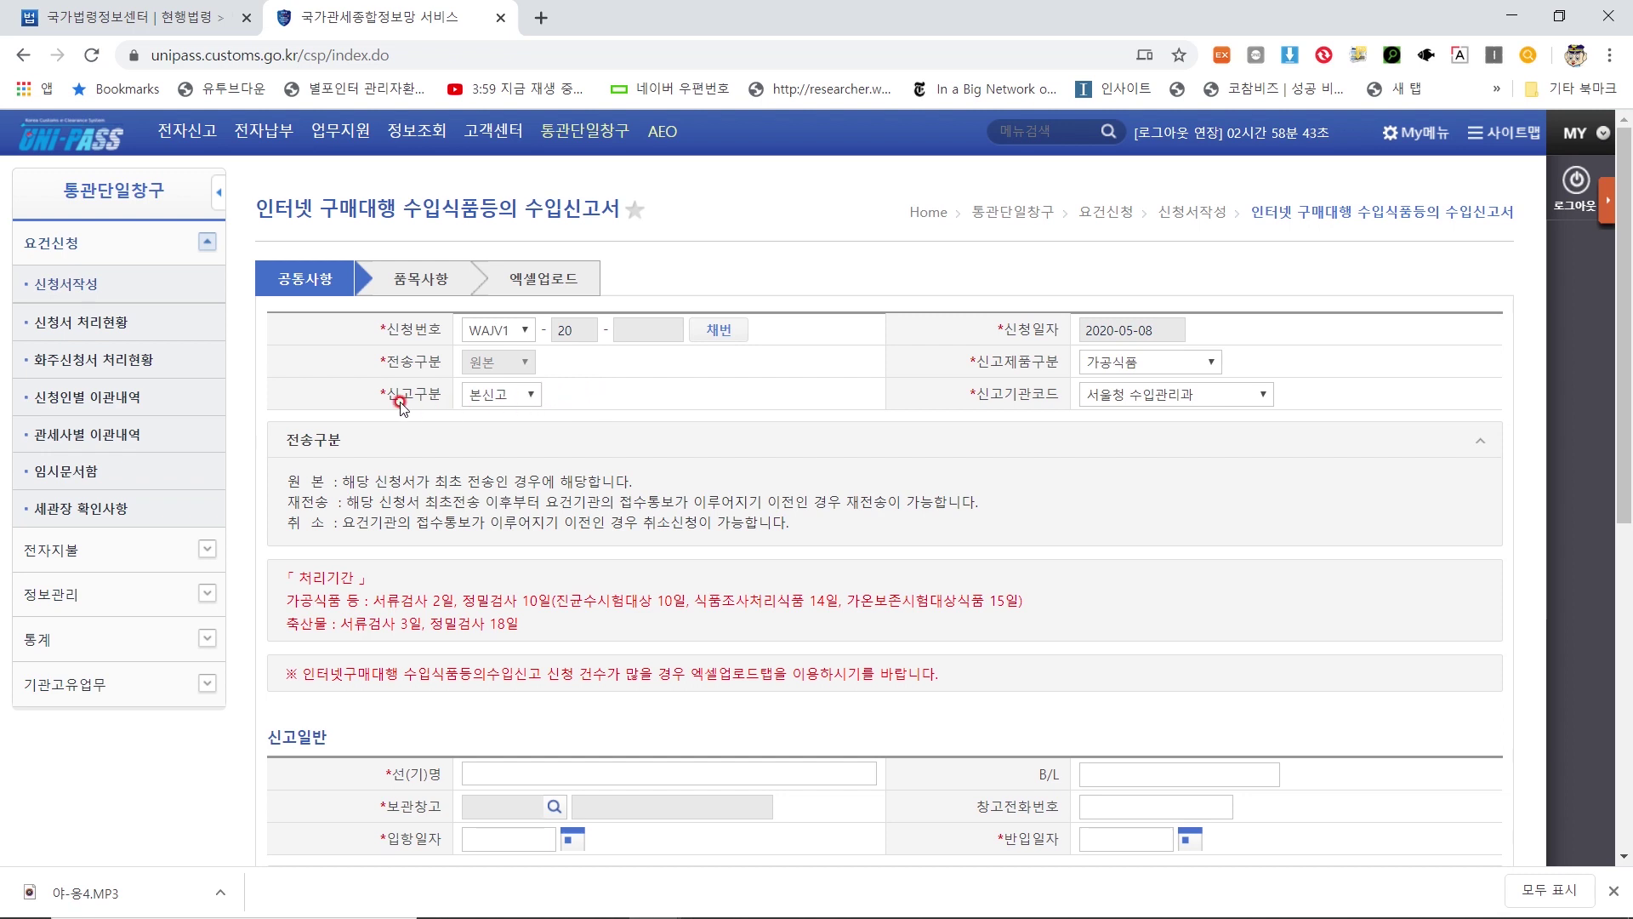
# Set 신고구분 to 사전신고 and 신고제품구분 to 건강기능식품
pyautogui.click(522, 400)
pyautogui.click(511, 432)
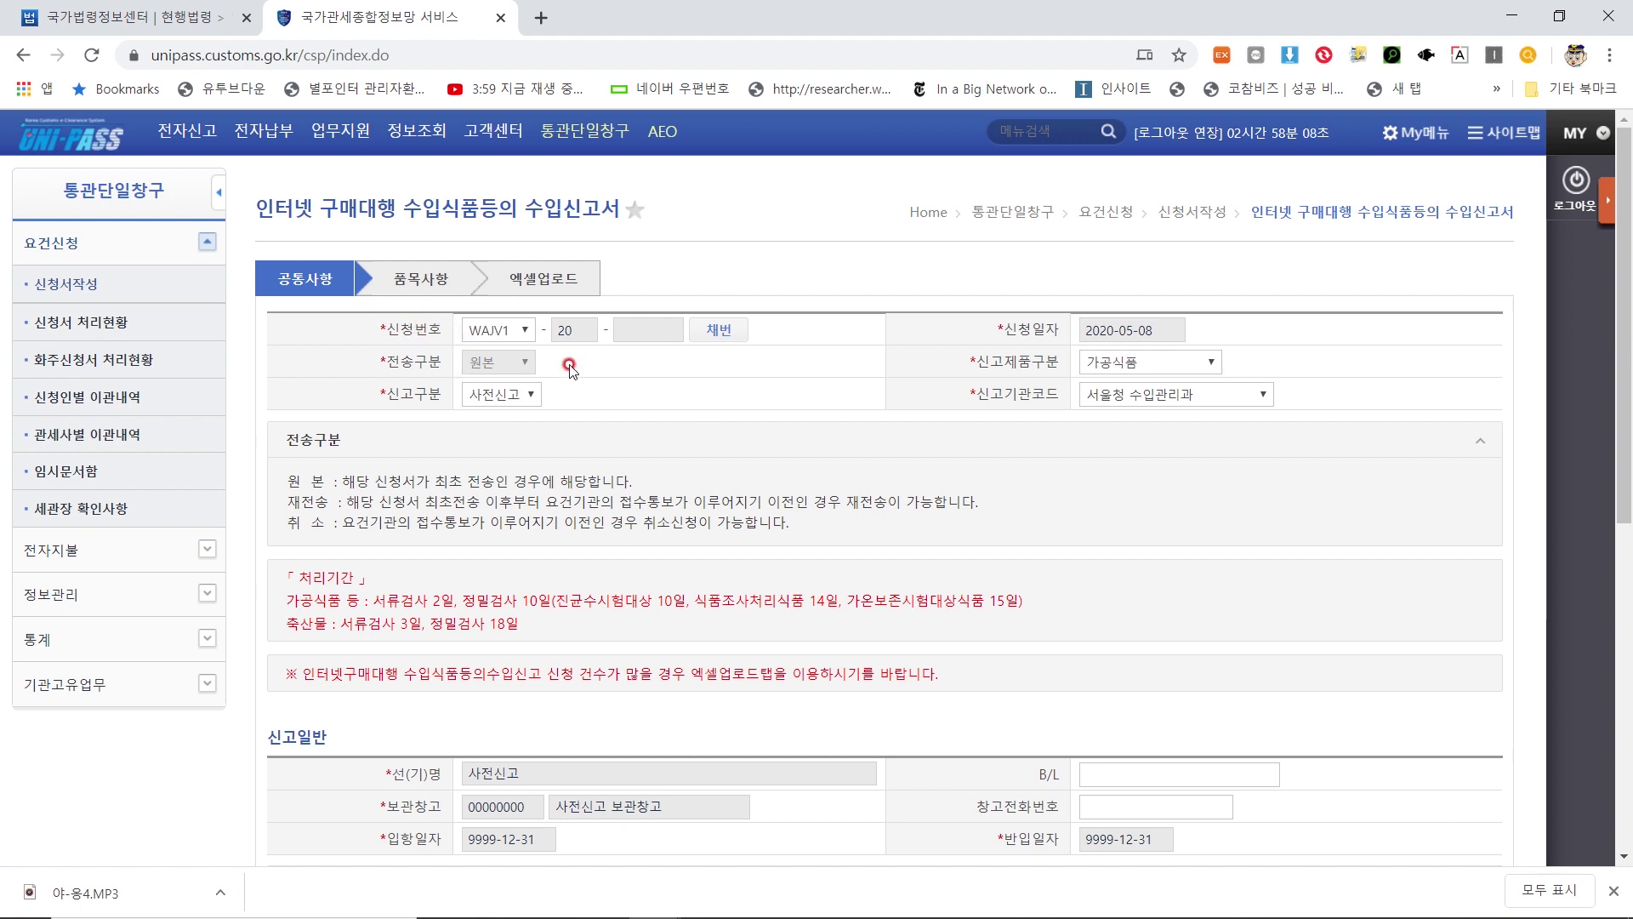
pyautogui.click(1199, 365)
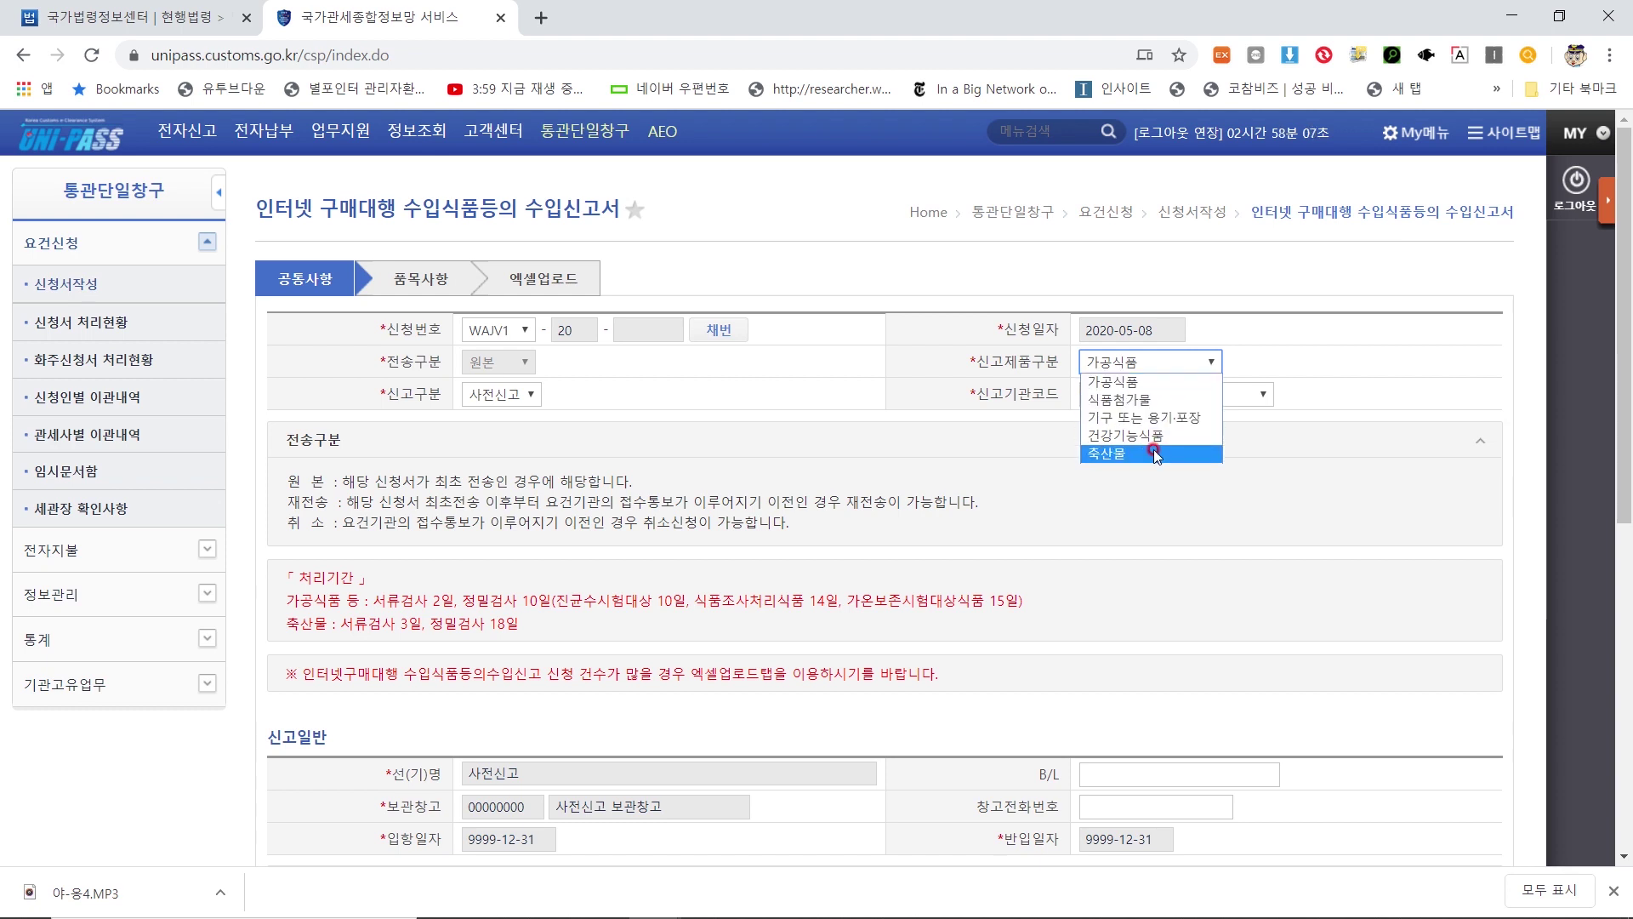
pyautogui.click(1153, 438)
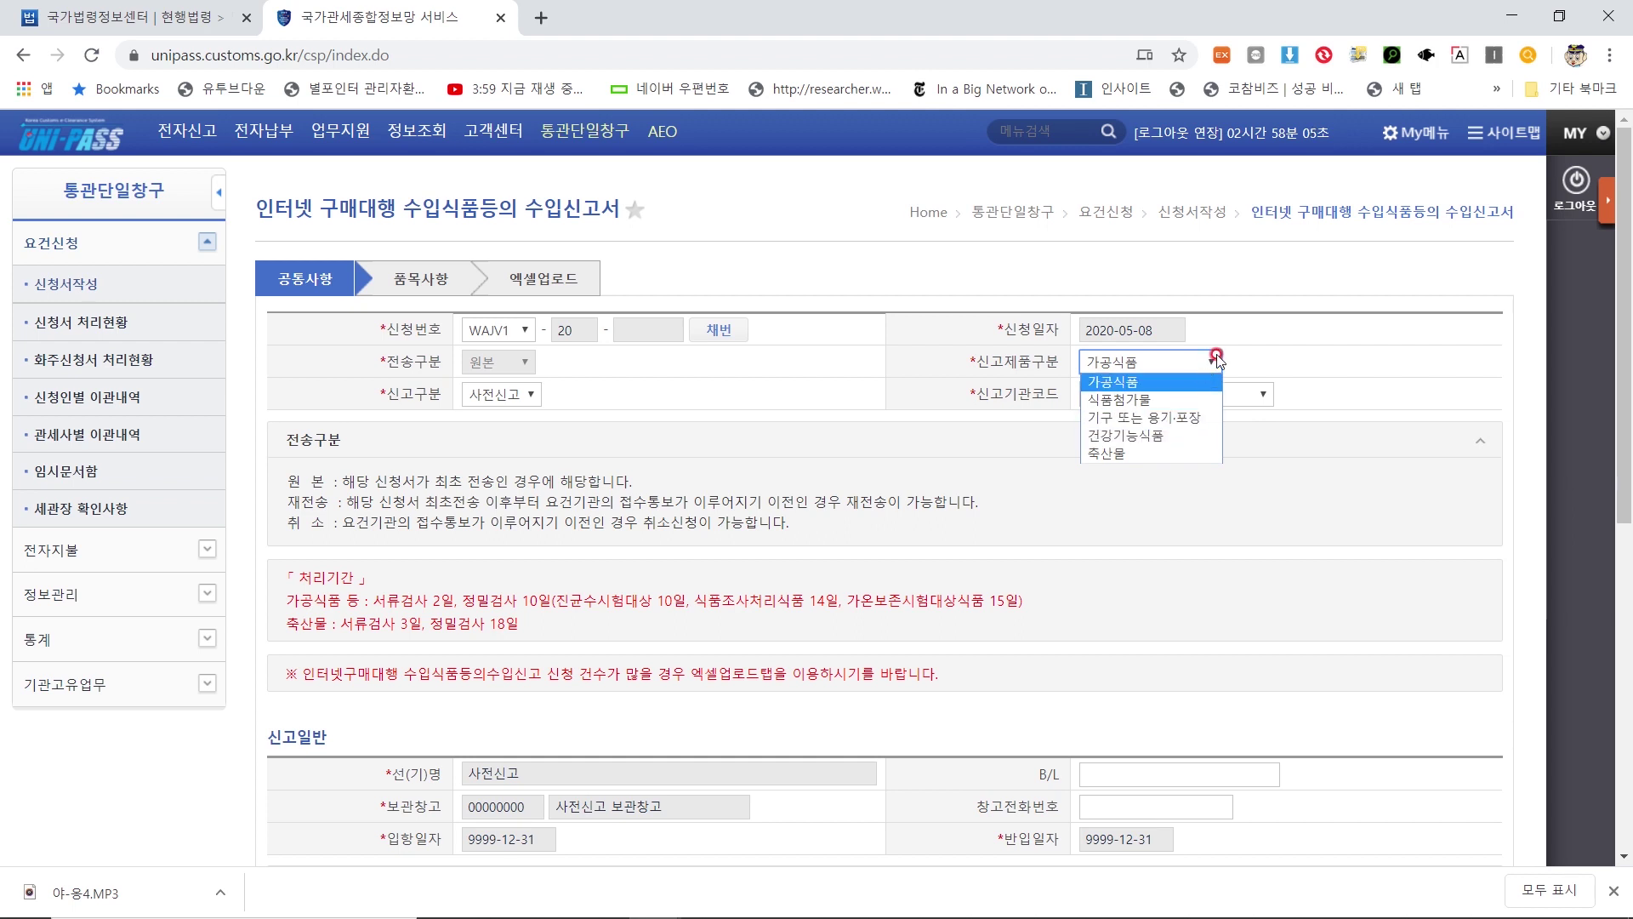
pyautogui.click(1213, 357)
pyautogui.click(1175, 434)
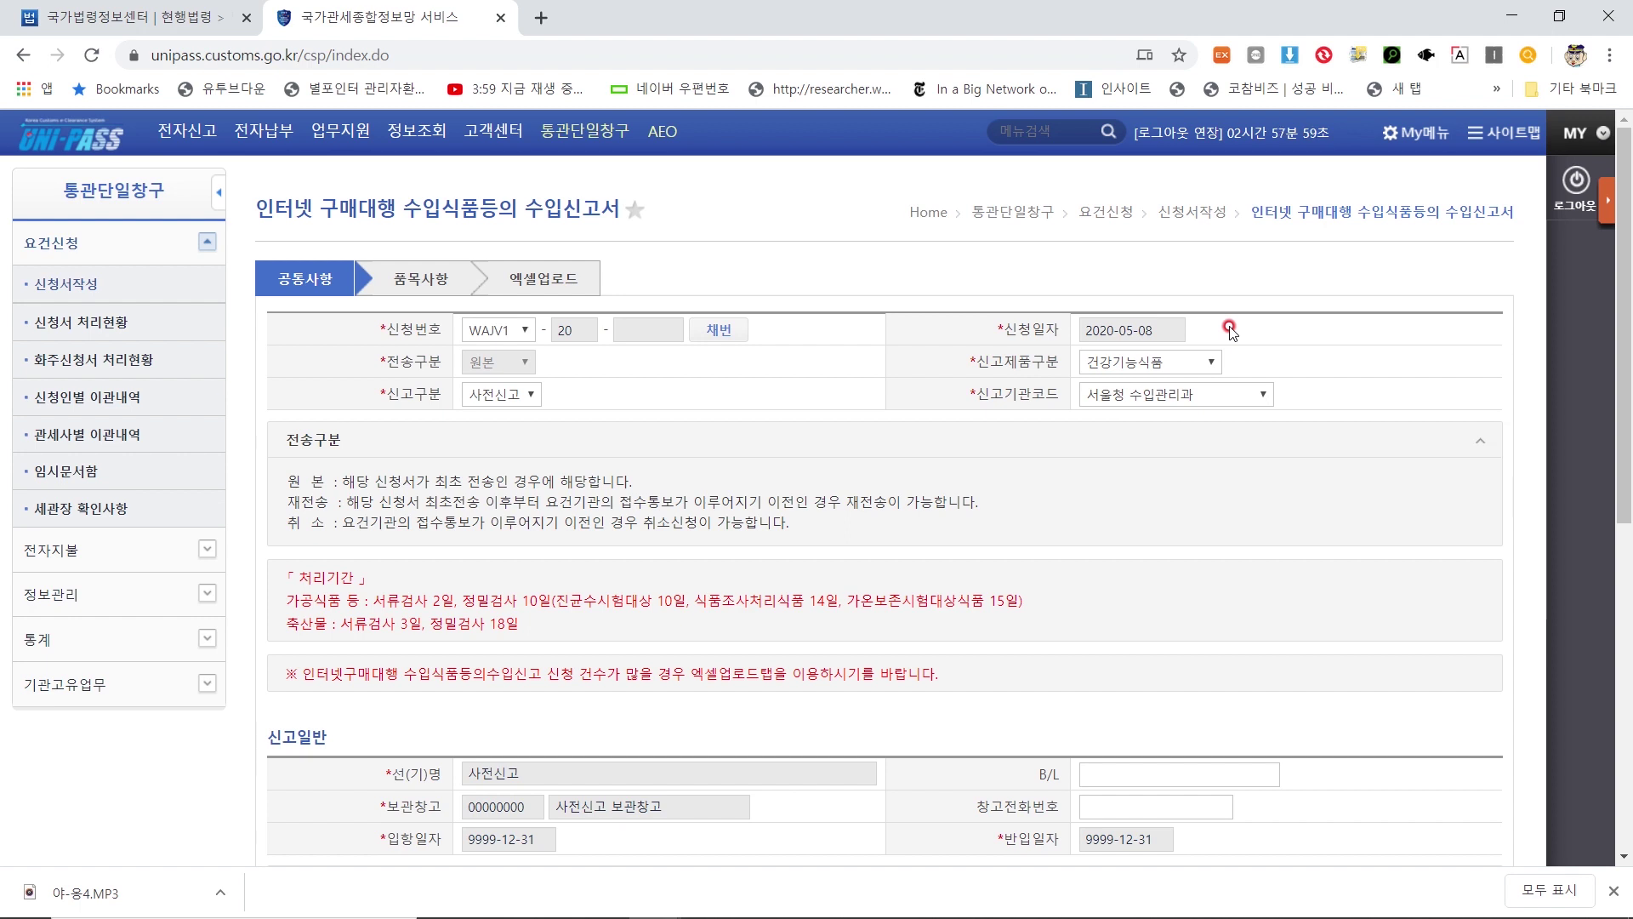
pyautogui.click(136, 18)
pyautogui.scroll(-1, 672, 504)
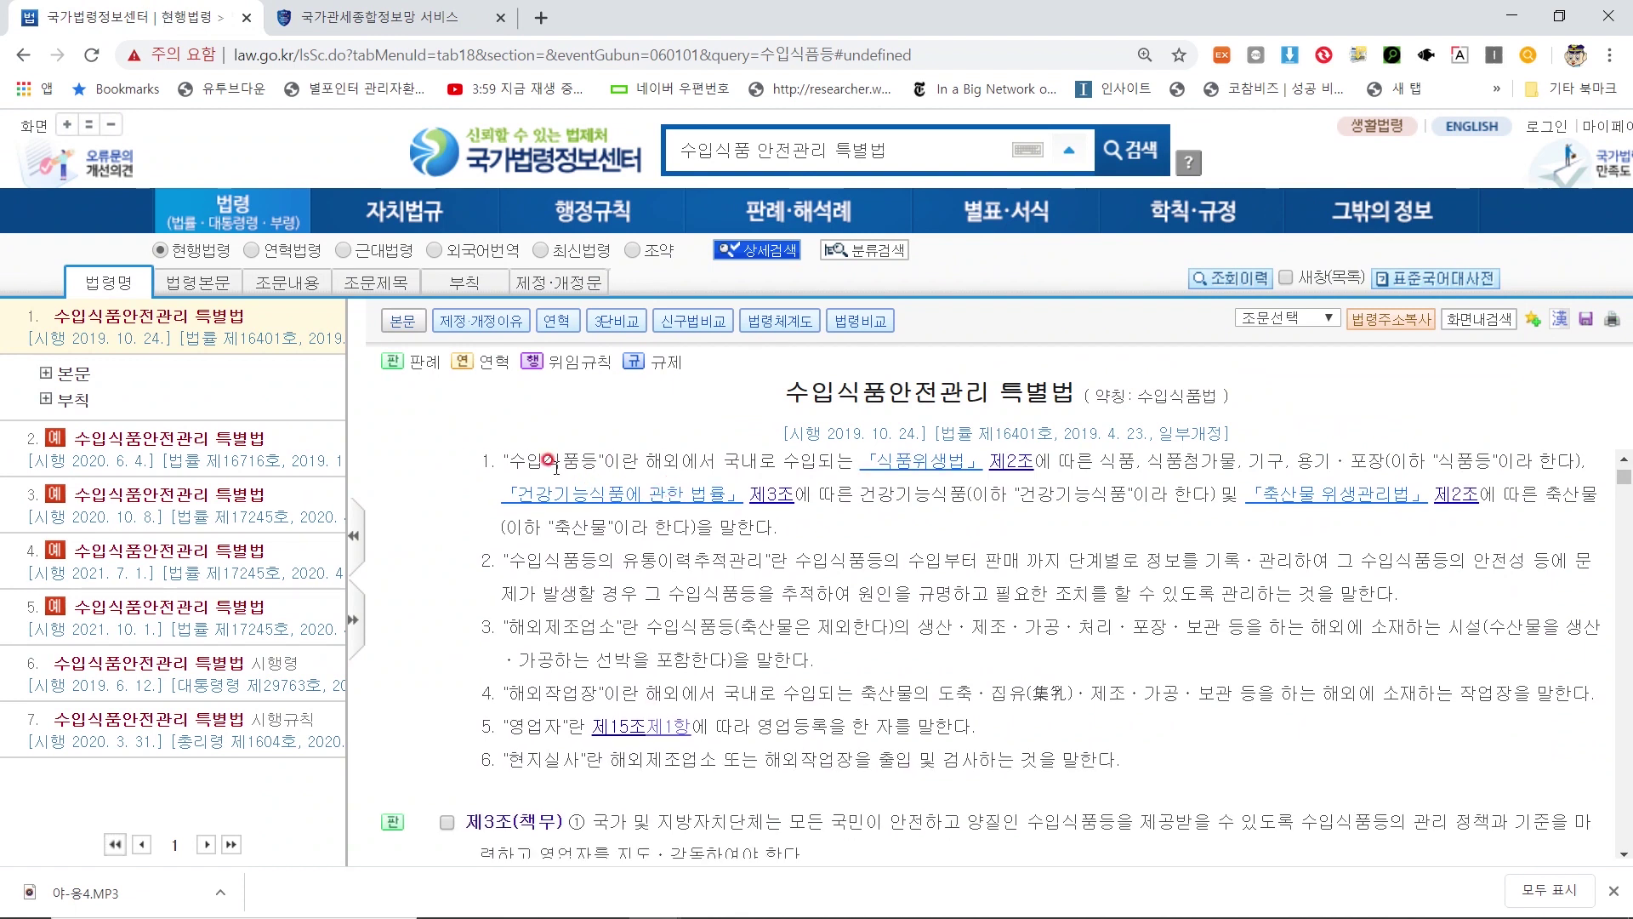
pyautogui.scroll(1, 510, 461)
pyautogui.moveTo(508, 461); pyautogui.dragTo(604, 545)
pyautogui.click(604, 545)
pyautogui.moveTo(853, 584); pyautogui.dragTo(1191, 586)
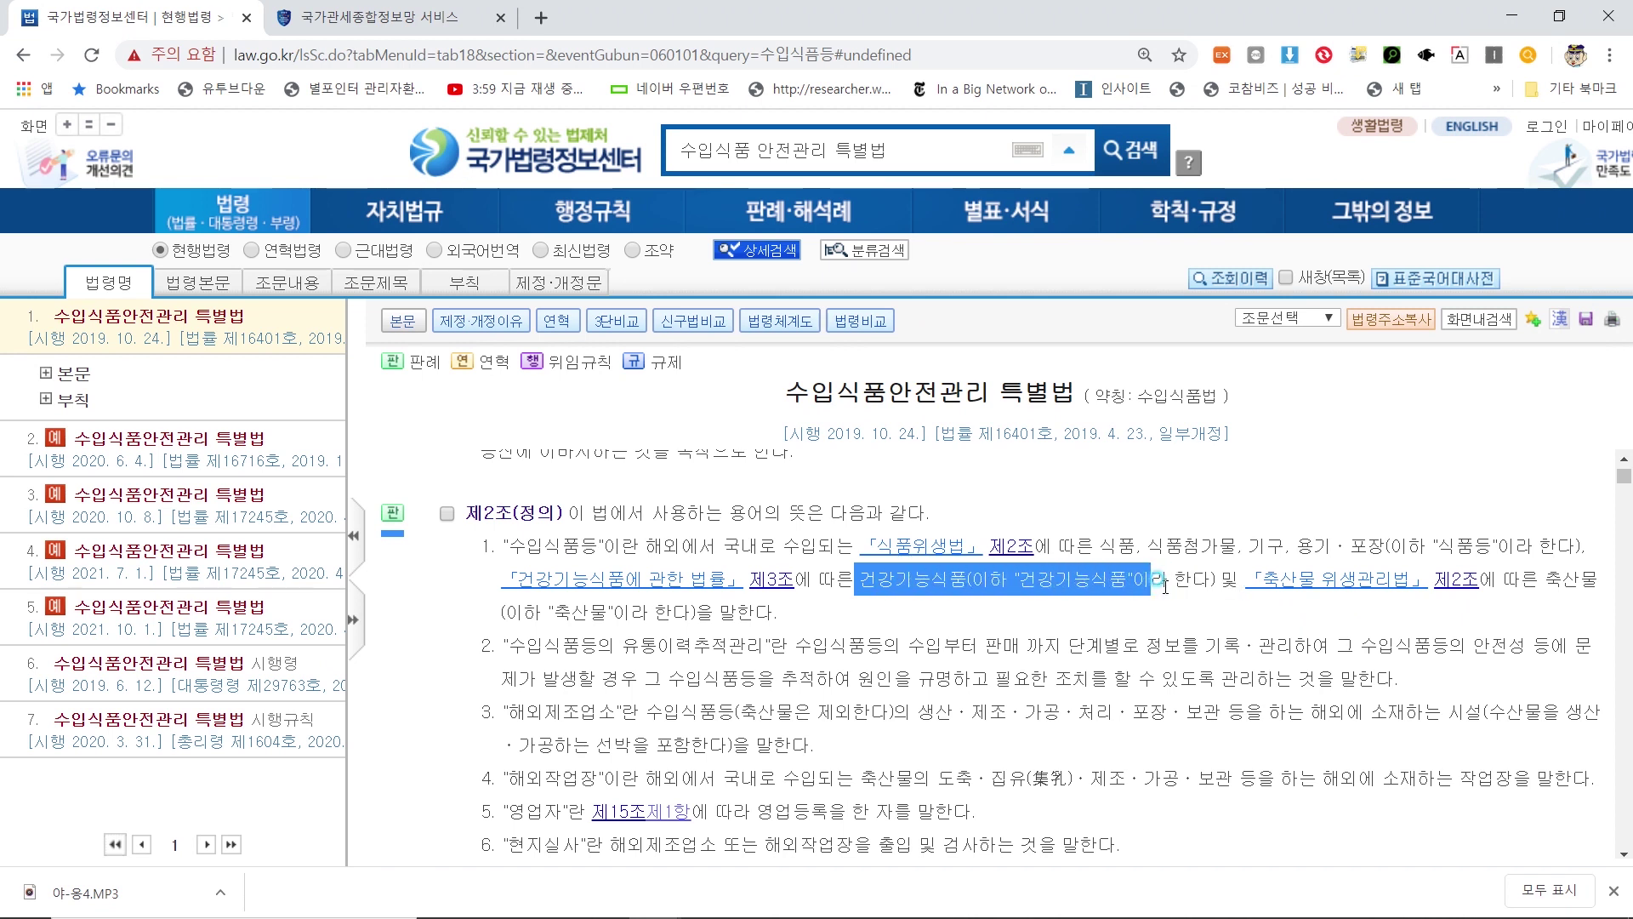
pyautogui.click(1191, 582)
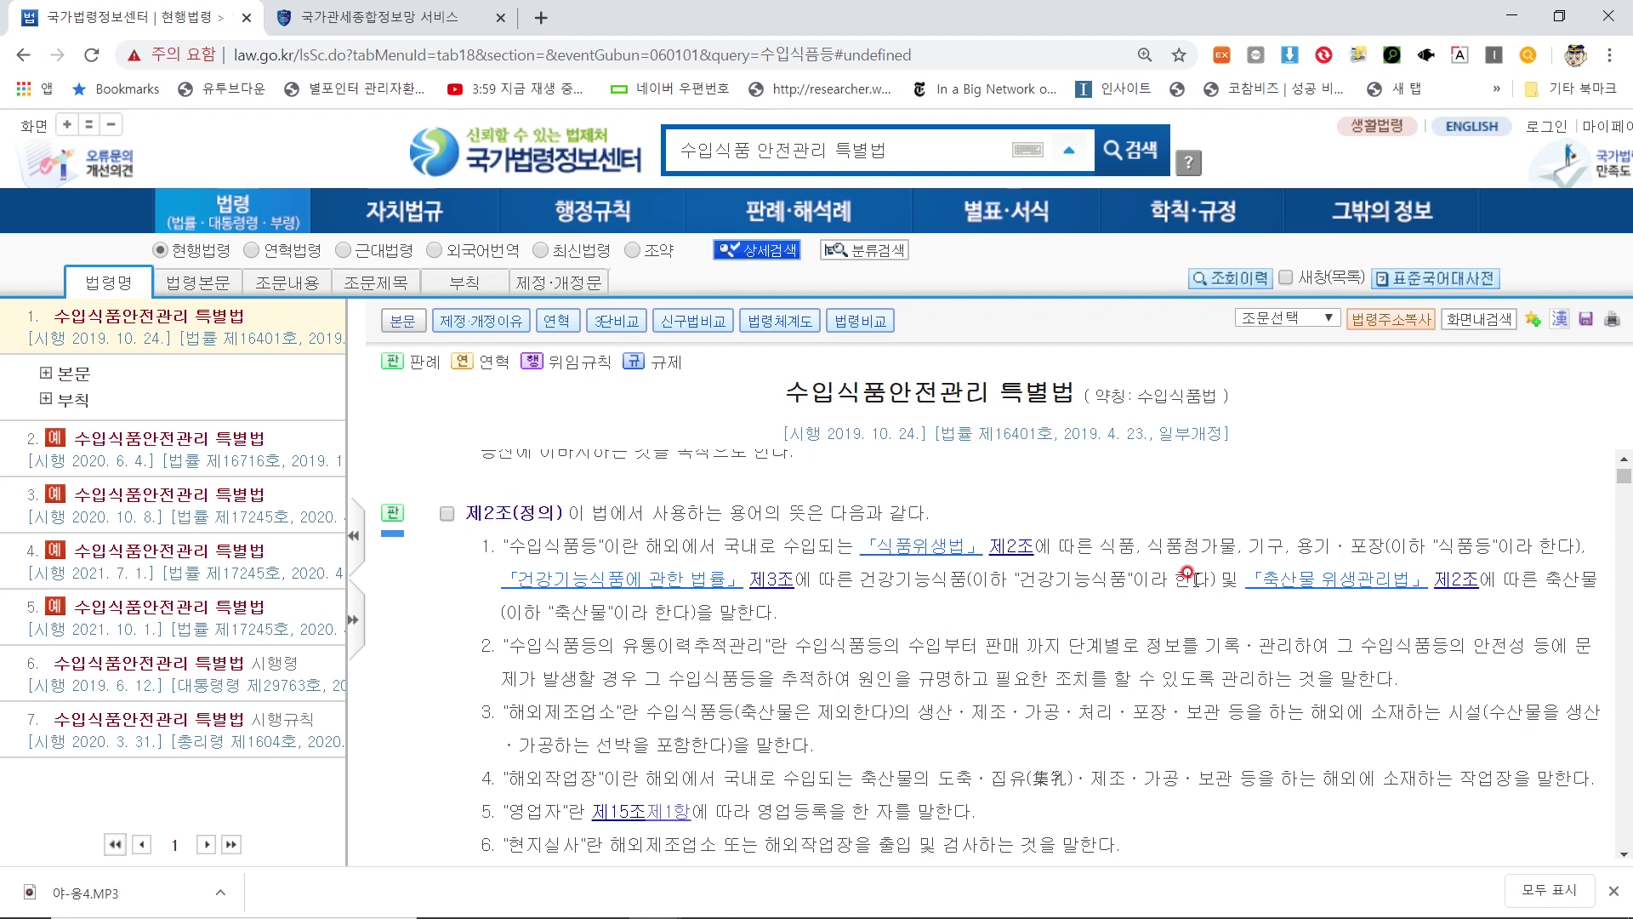
# Change 신고제품구분 to 가공식품 and choose 경인청 수입관리과 as 신고기관코드
pyautogui.hotkey('ctrl', 'Tab')
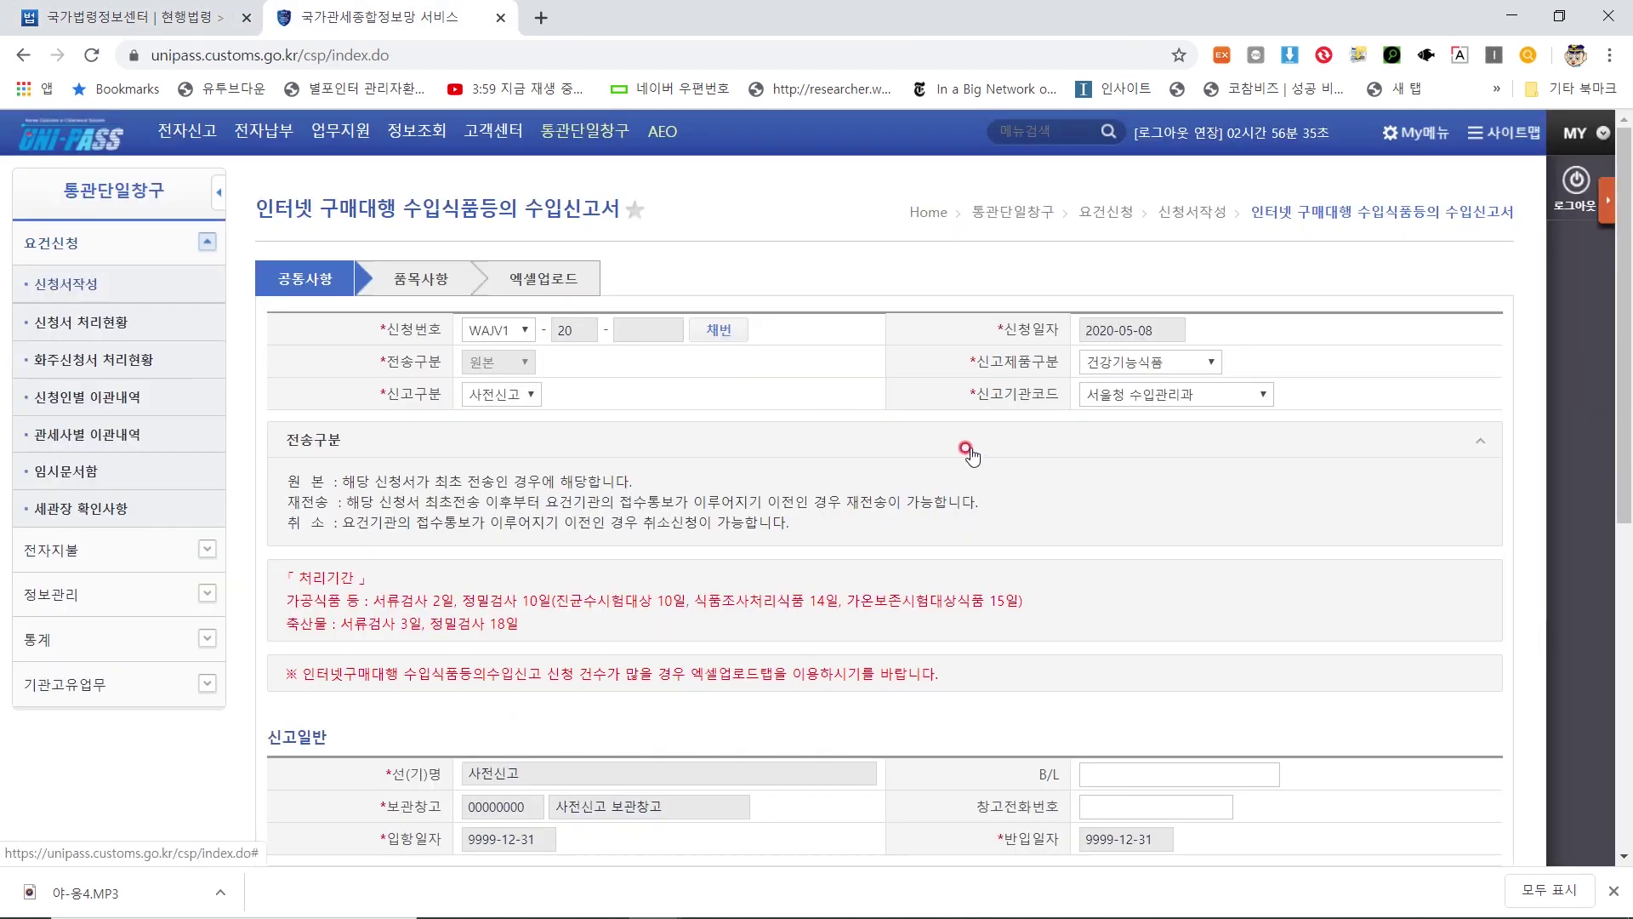
pyautogui.click(1135, 363)
pyautogui.click(1136, 382)
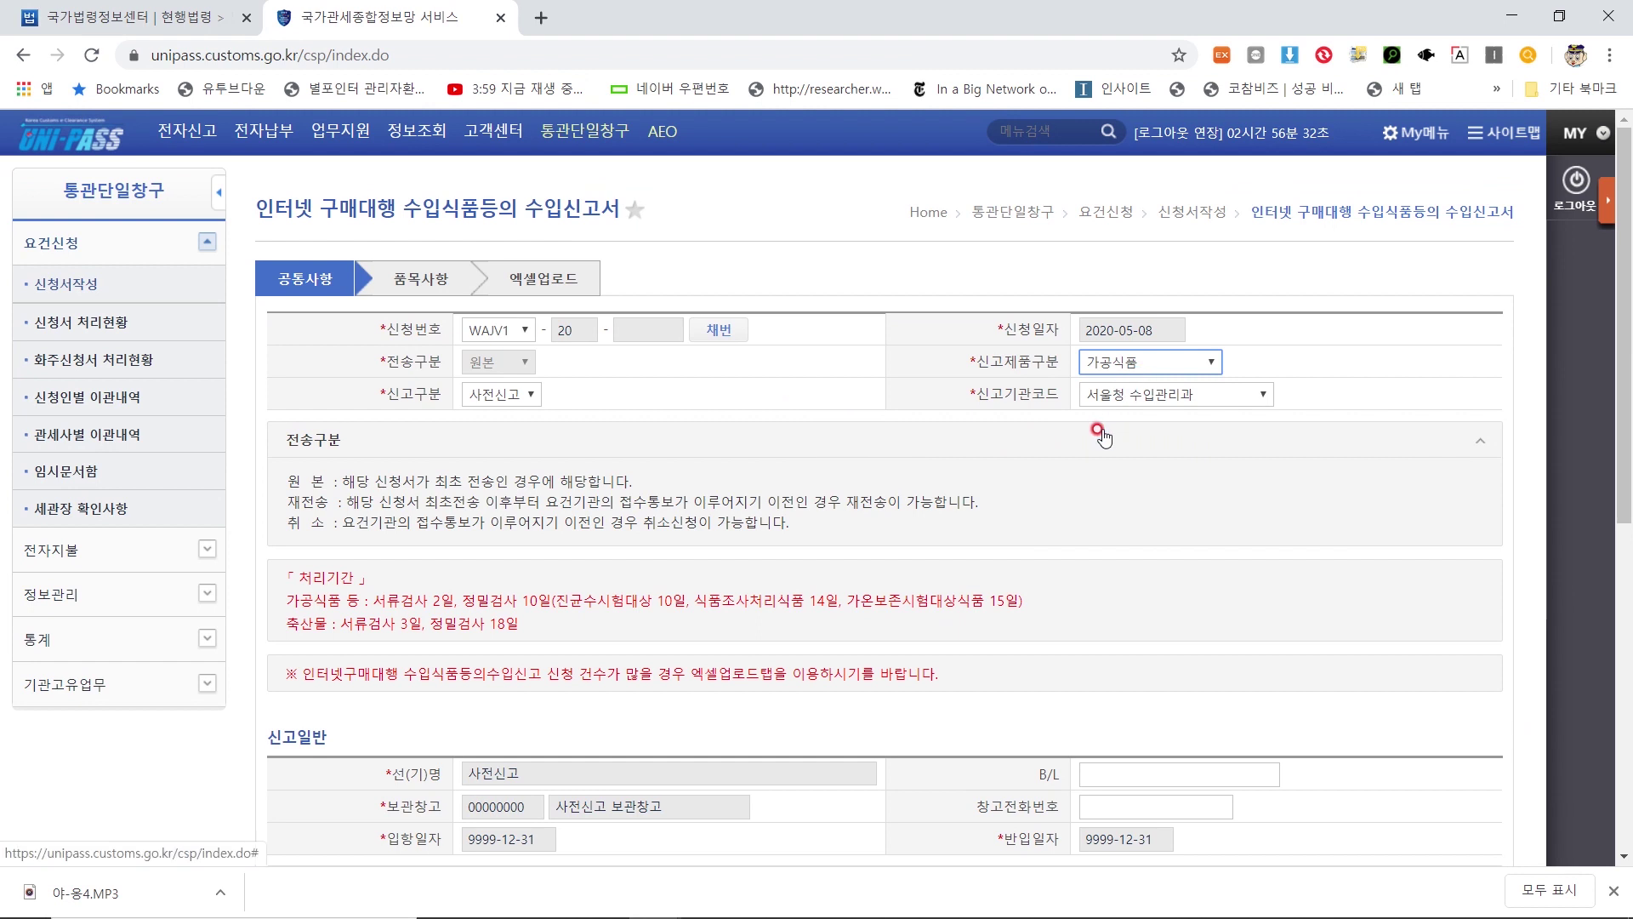
pyautogui.click(1136, 398)
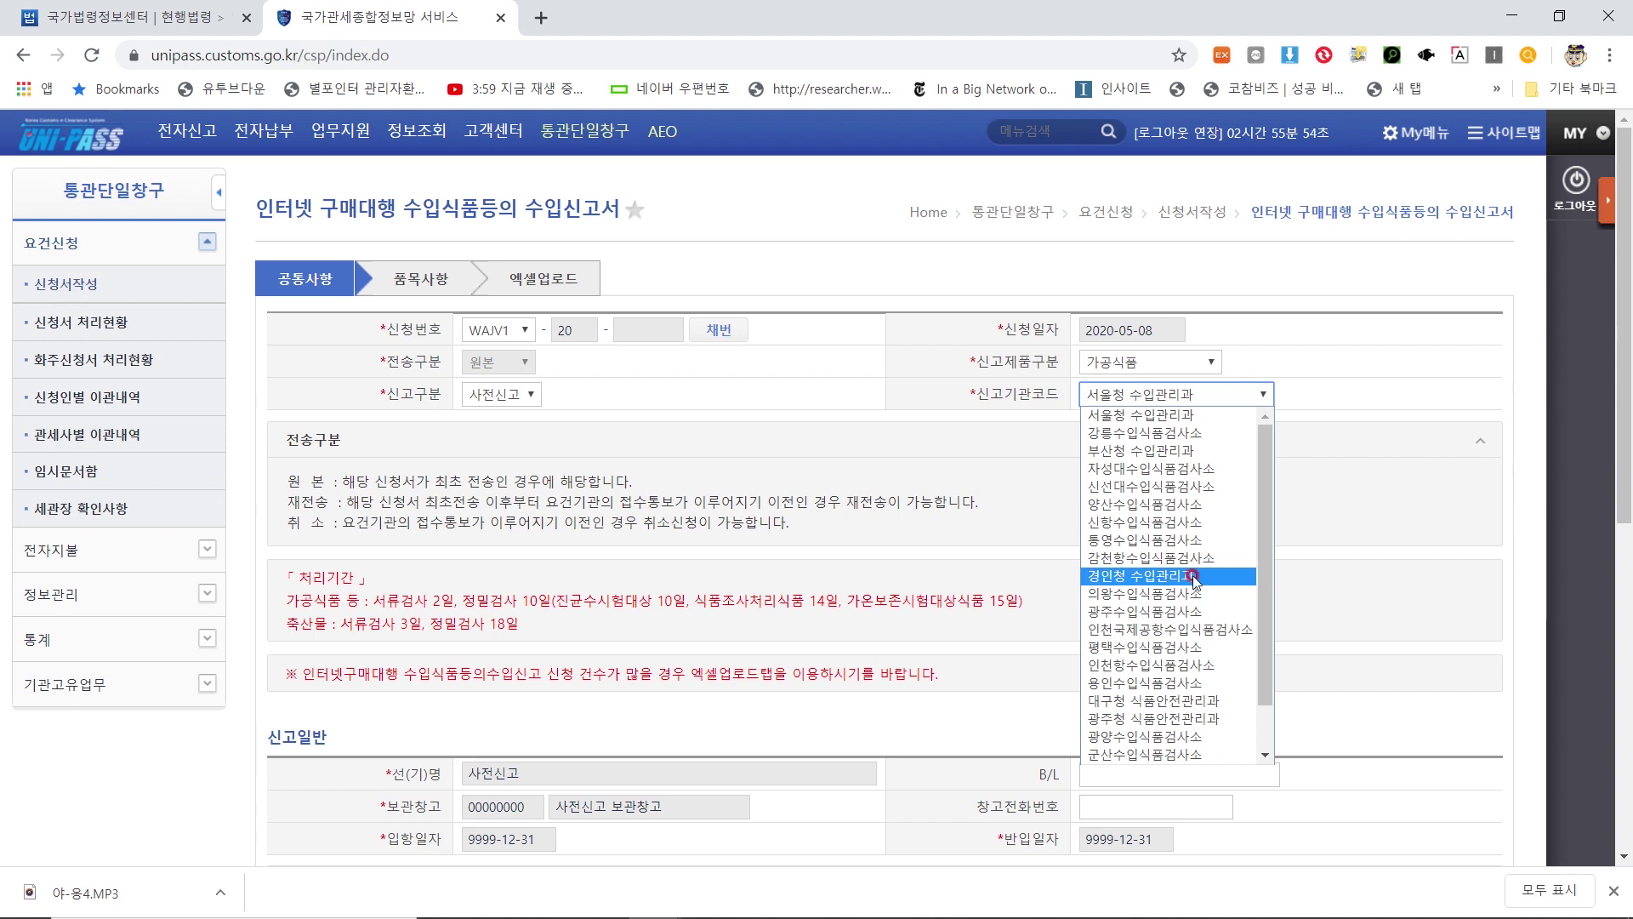
pyautogui.click(1217, 578)
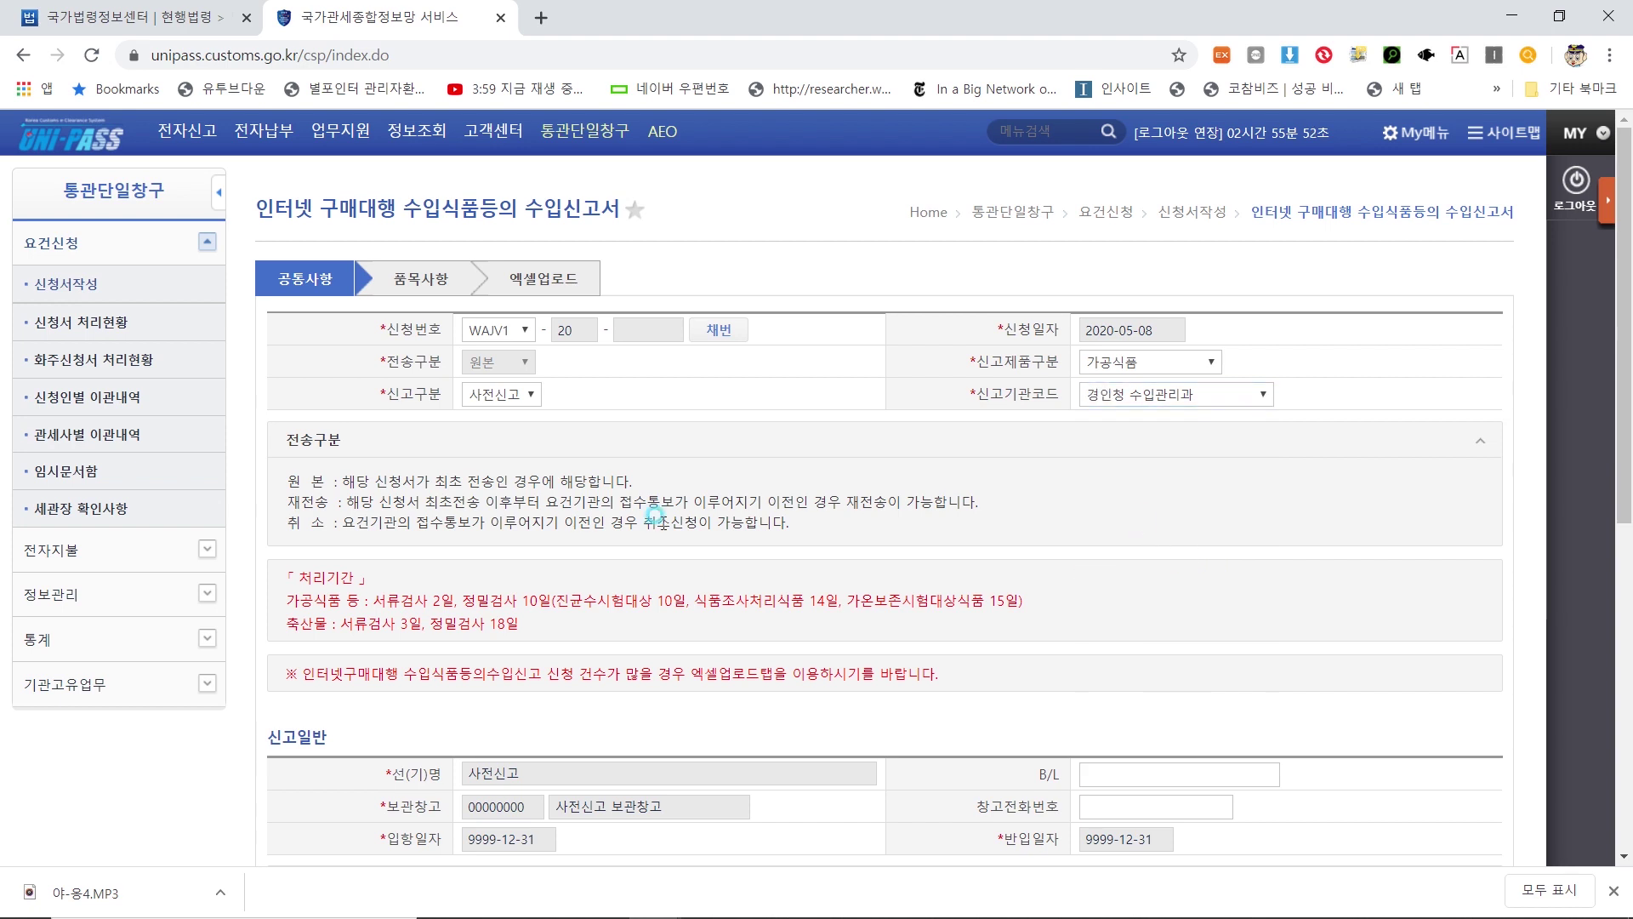
pyautogui.scroll(-6, 643, 514)
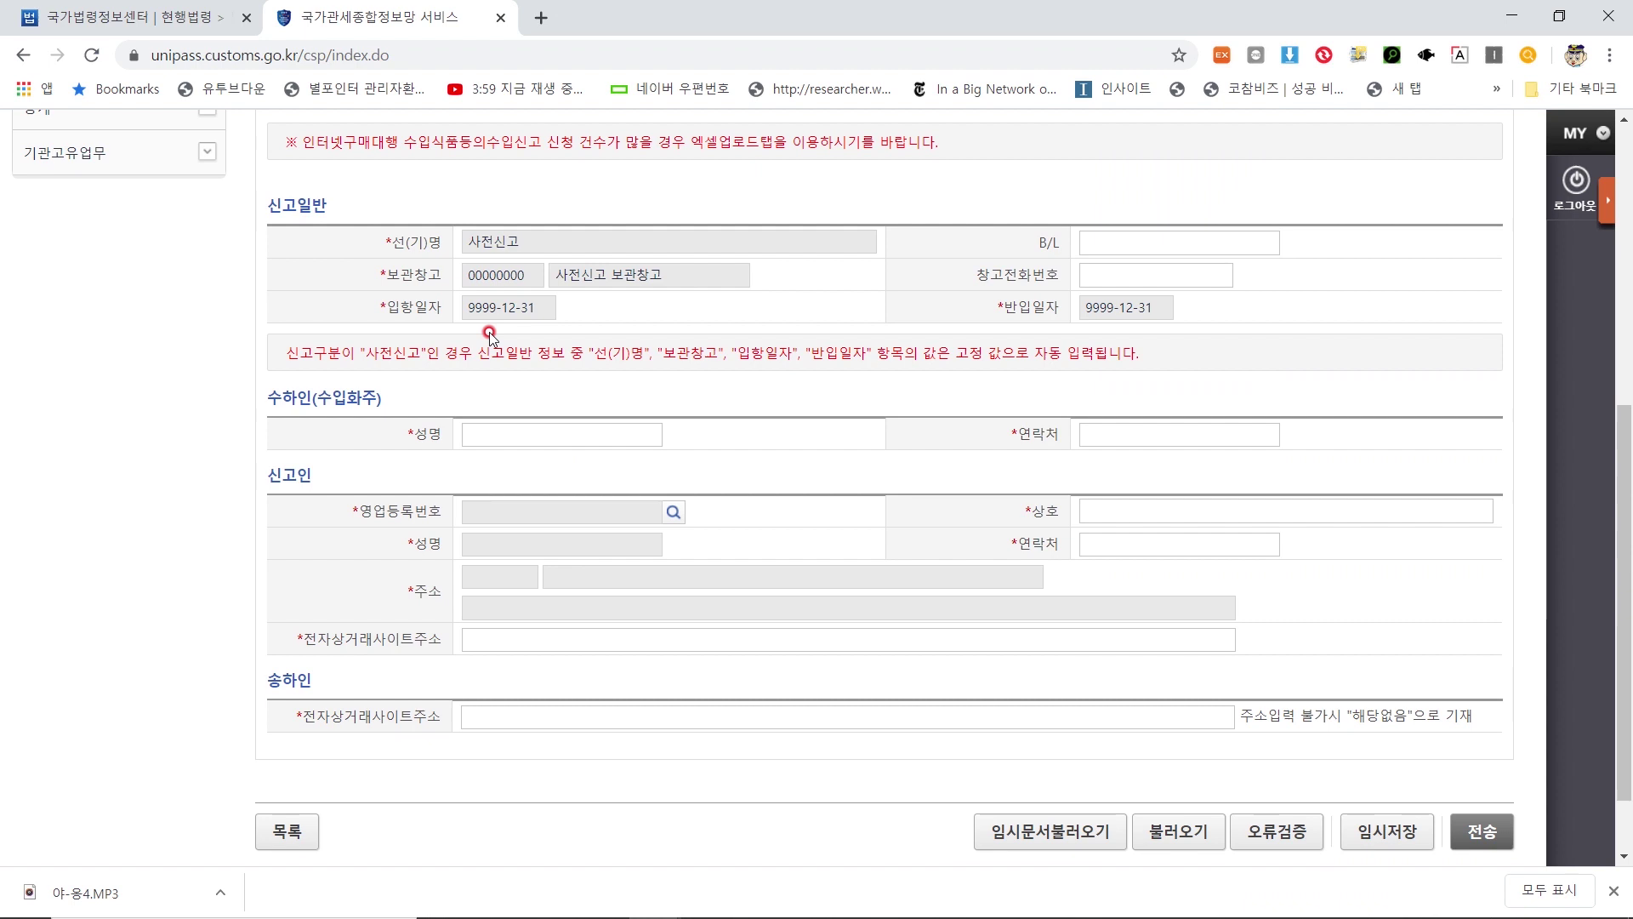
# Enter the consignee's name and phone number, then open the 영업등록번호 business lookup
pyautogui.scroll(-1, 335, 340)
pyautogui.moveTo(273, 306); pyautogui.dragTo(374, 308)
pyautogui.click(382, 317)
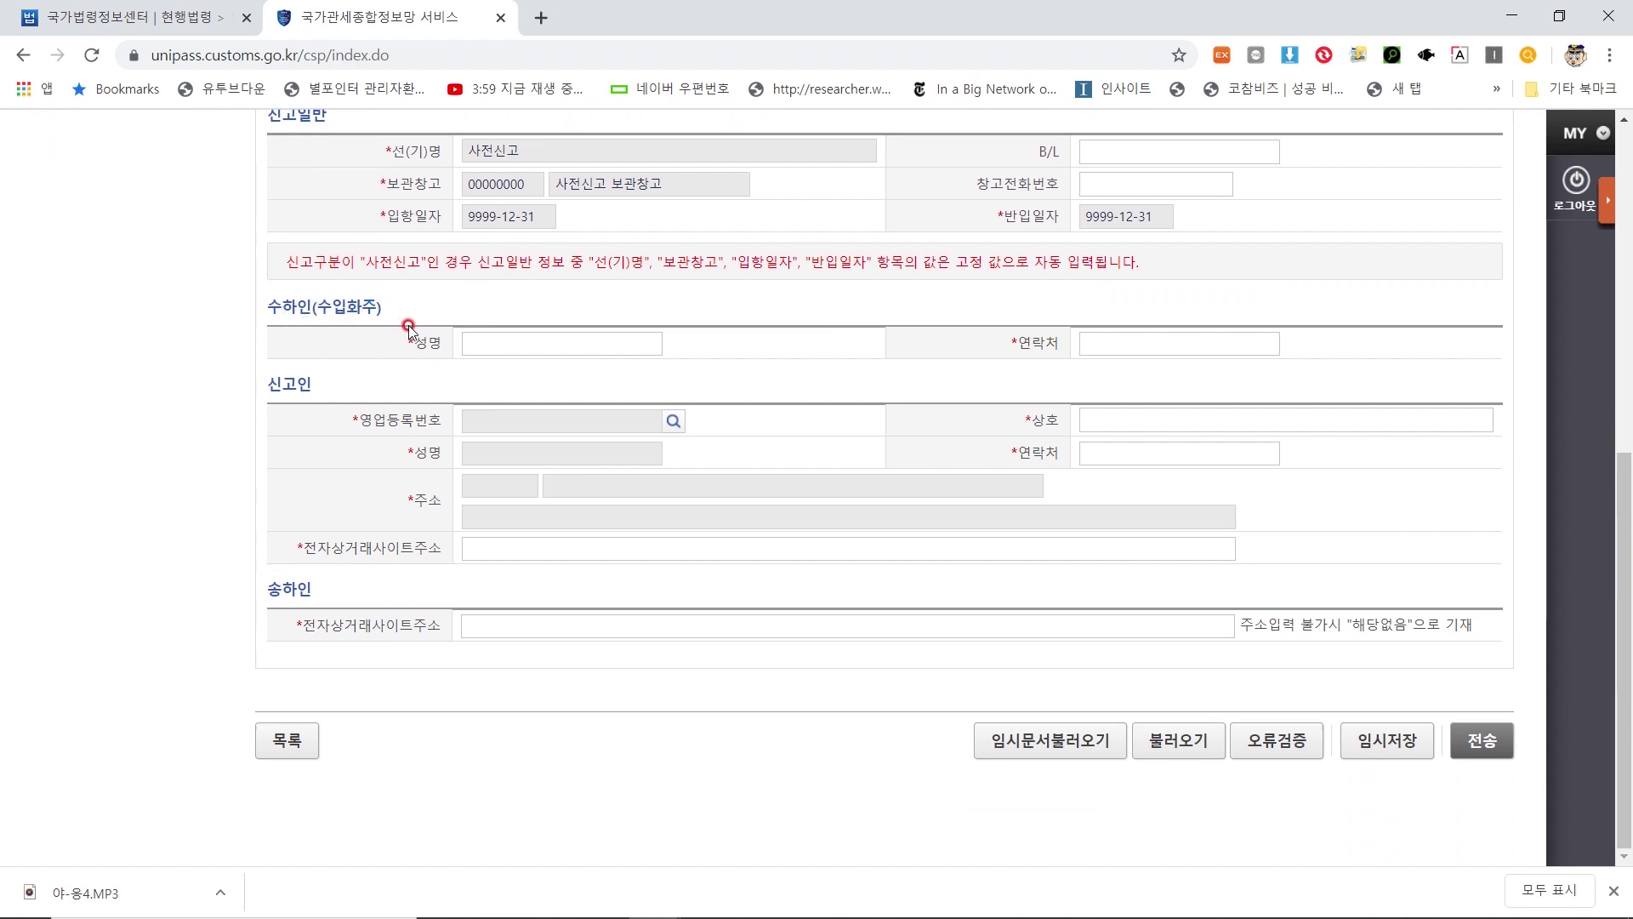
pyautogui.click(547, 340)
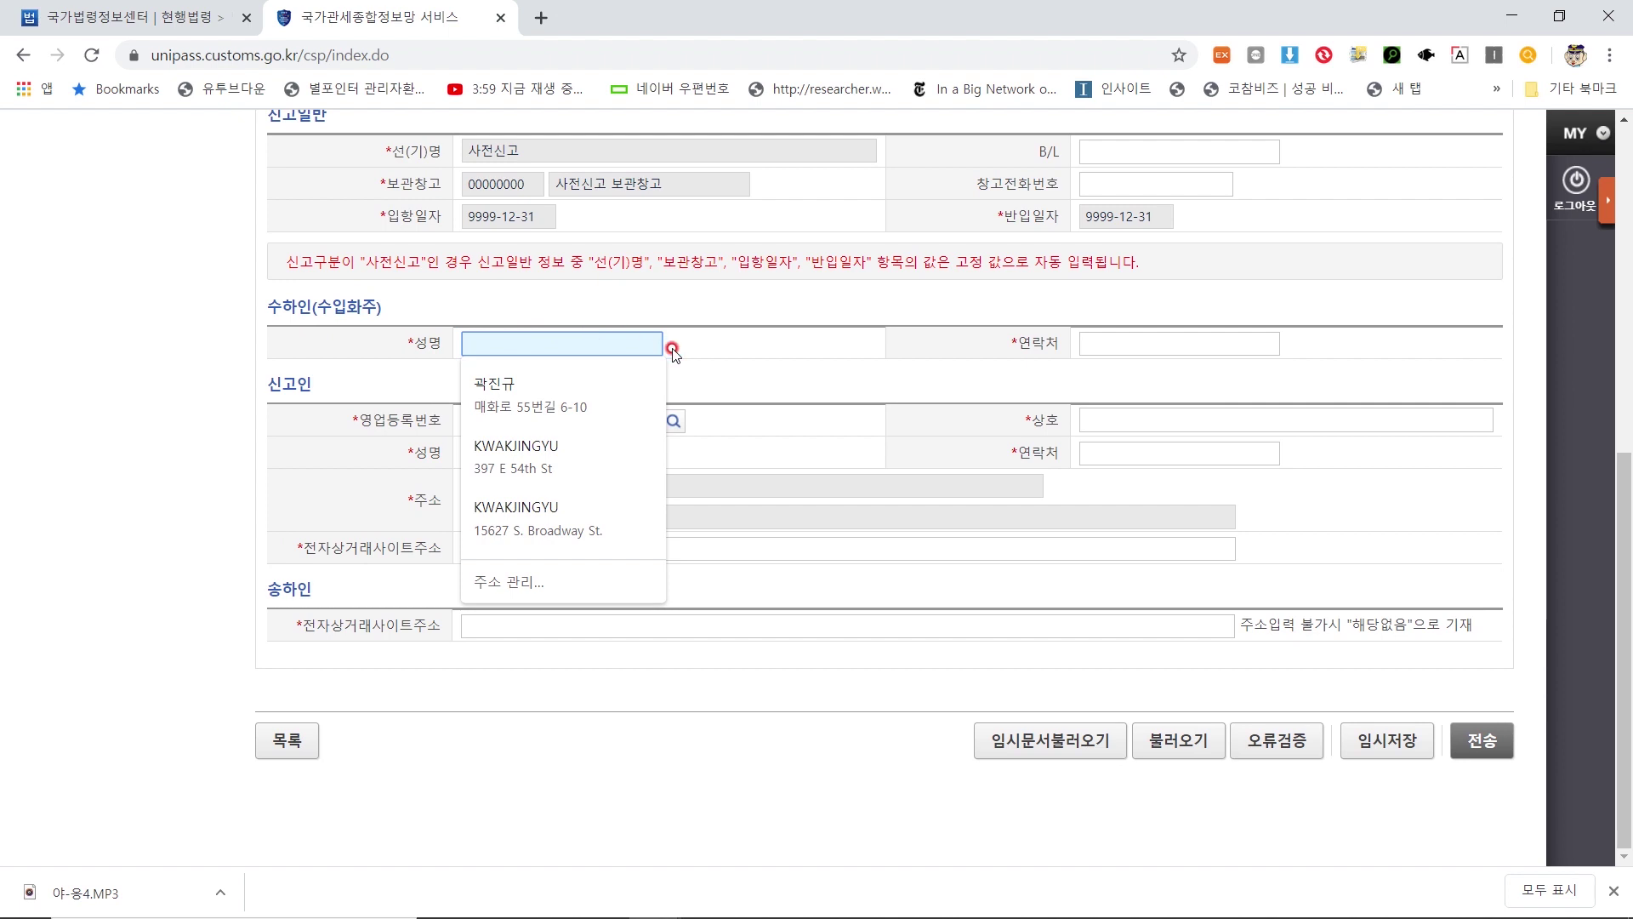
pyautogui.write('홍길동')
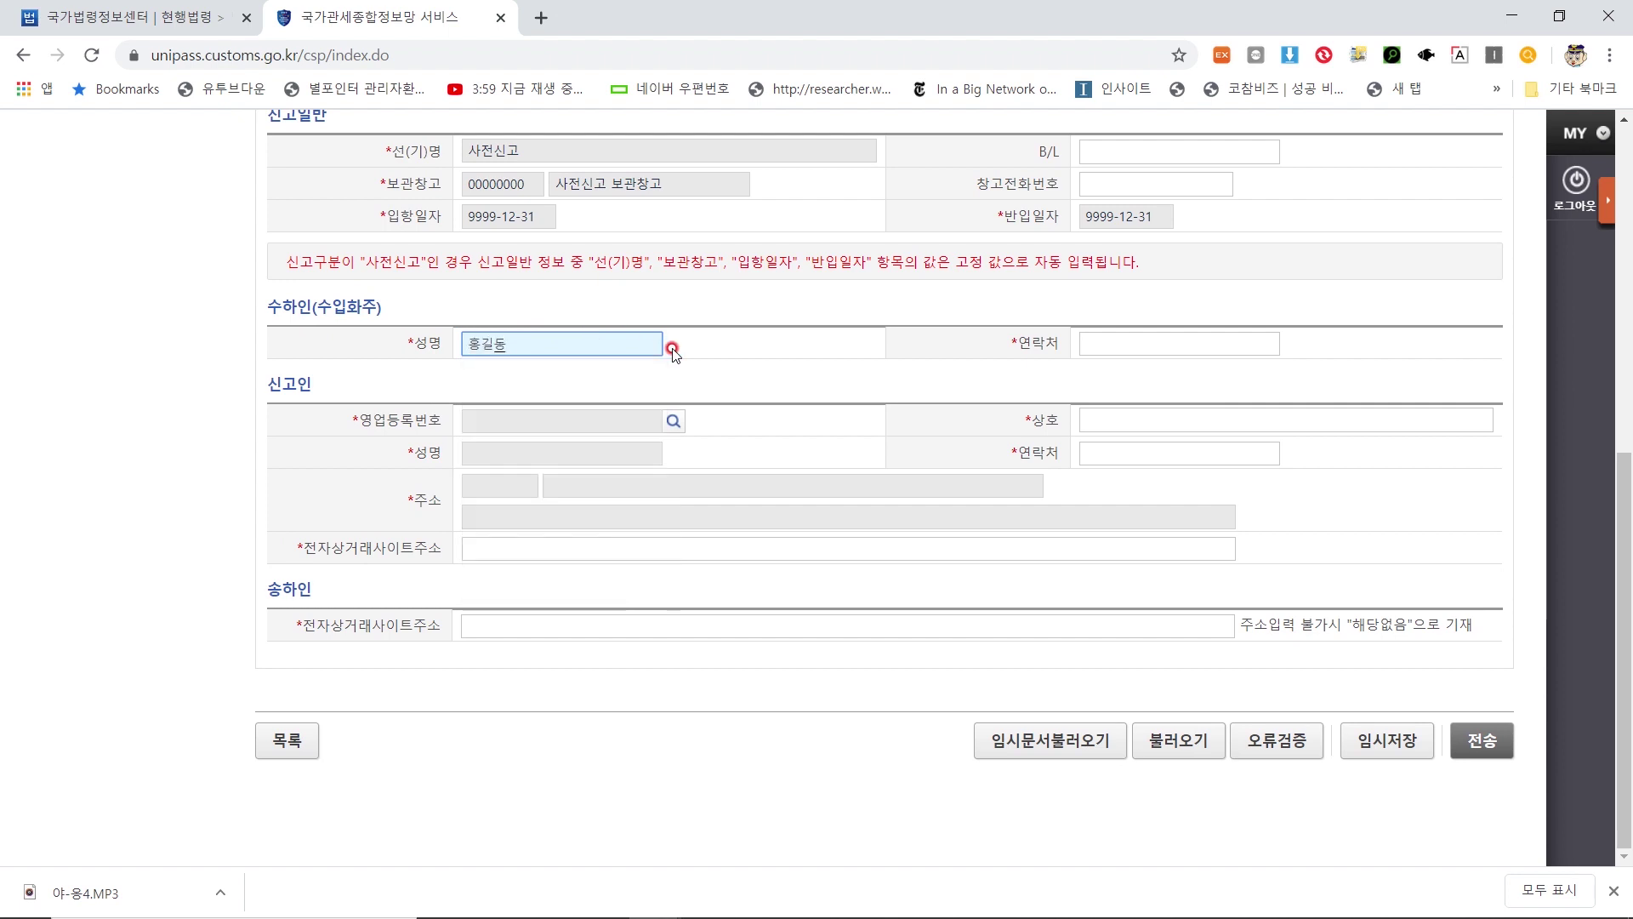
pyautogui.click(1141, 339)
pyautogui.click(1114, 317)
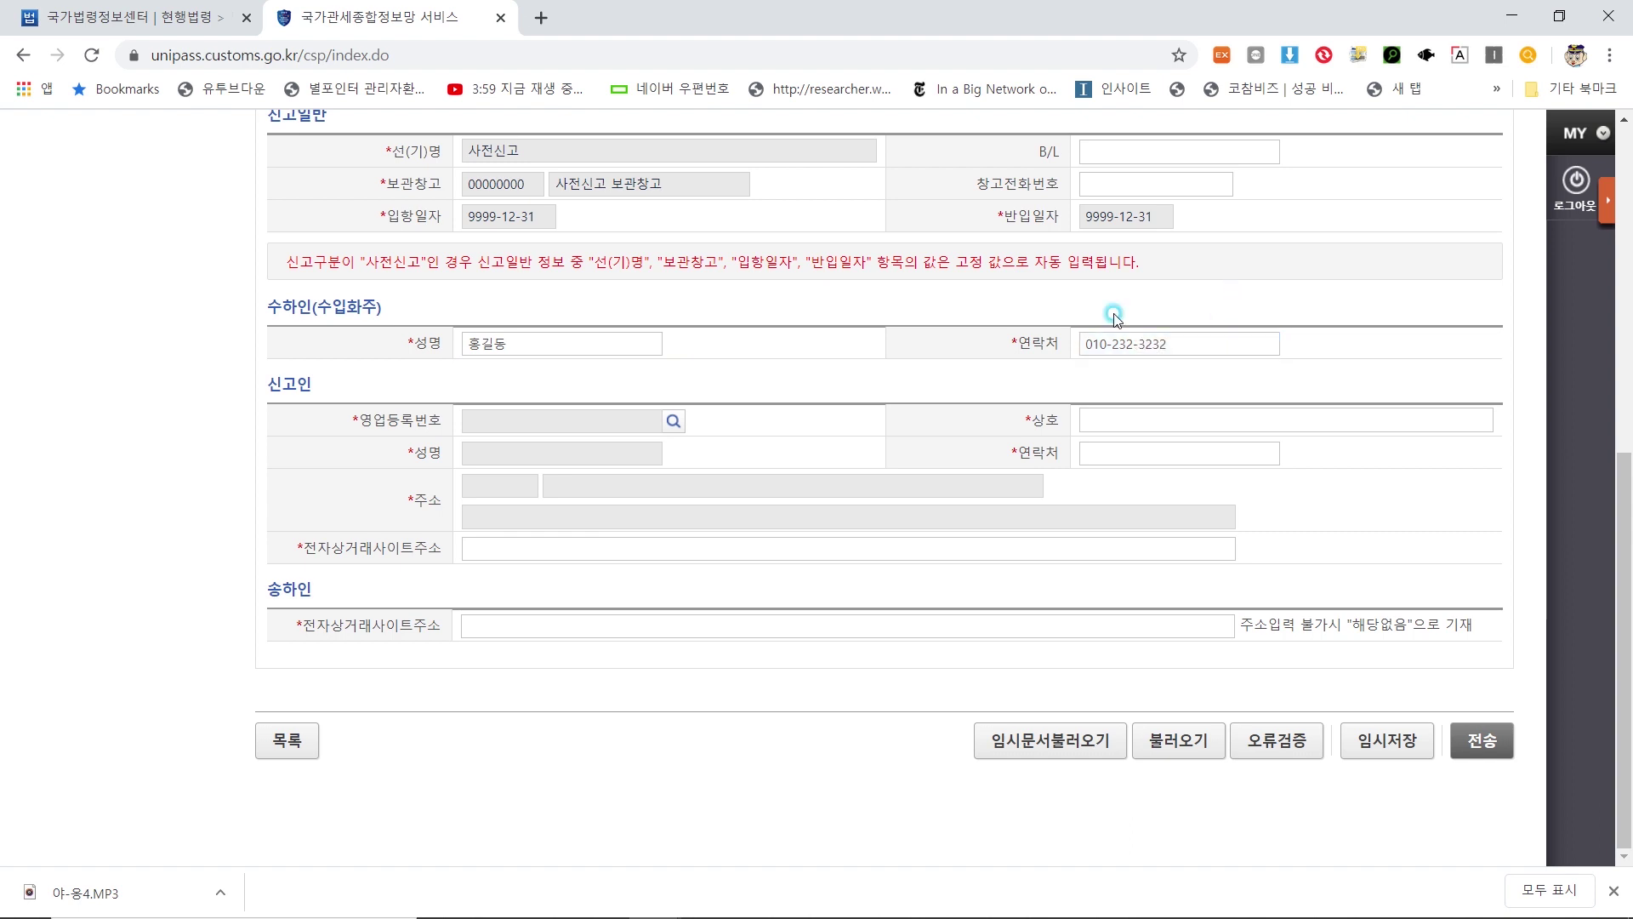
pyautogui.click(669, 422)
pyautogui.click(669, 422)
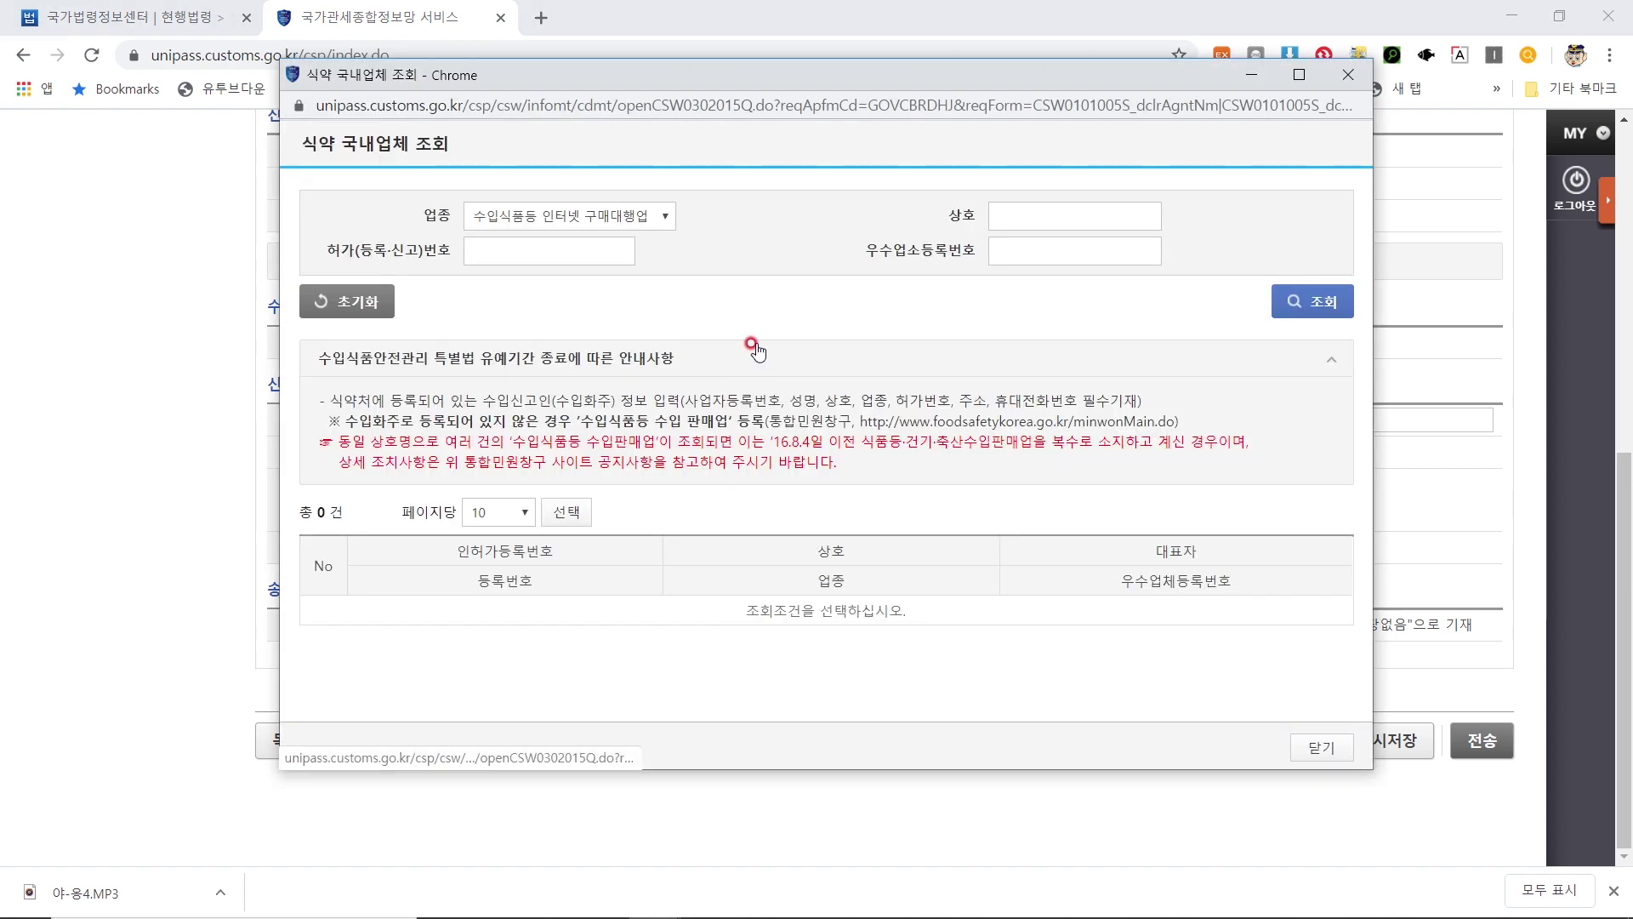
# Search 식약 국내업체 조회 and pick the found business to fill the 신고인 fields
pyautogui.click(536, 246)
pyautogui.click(1035, 205)
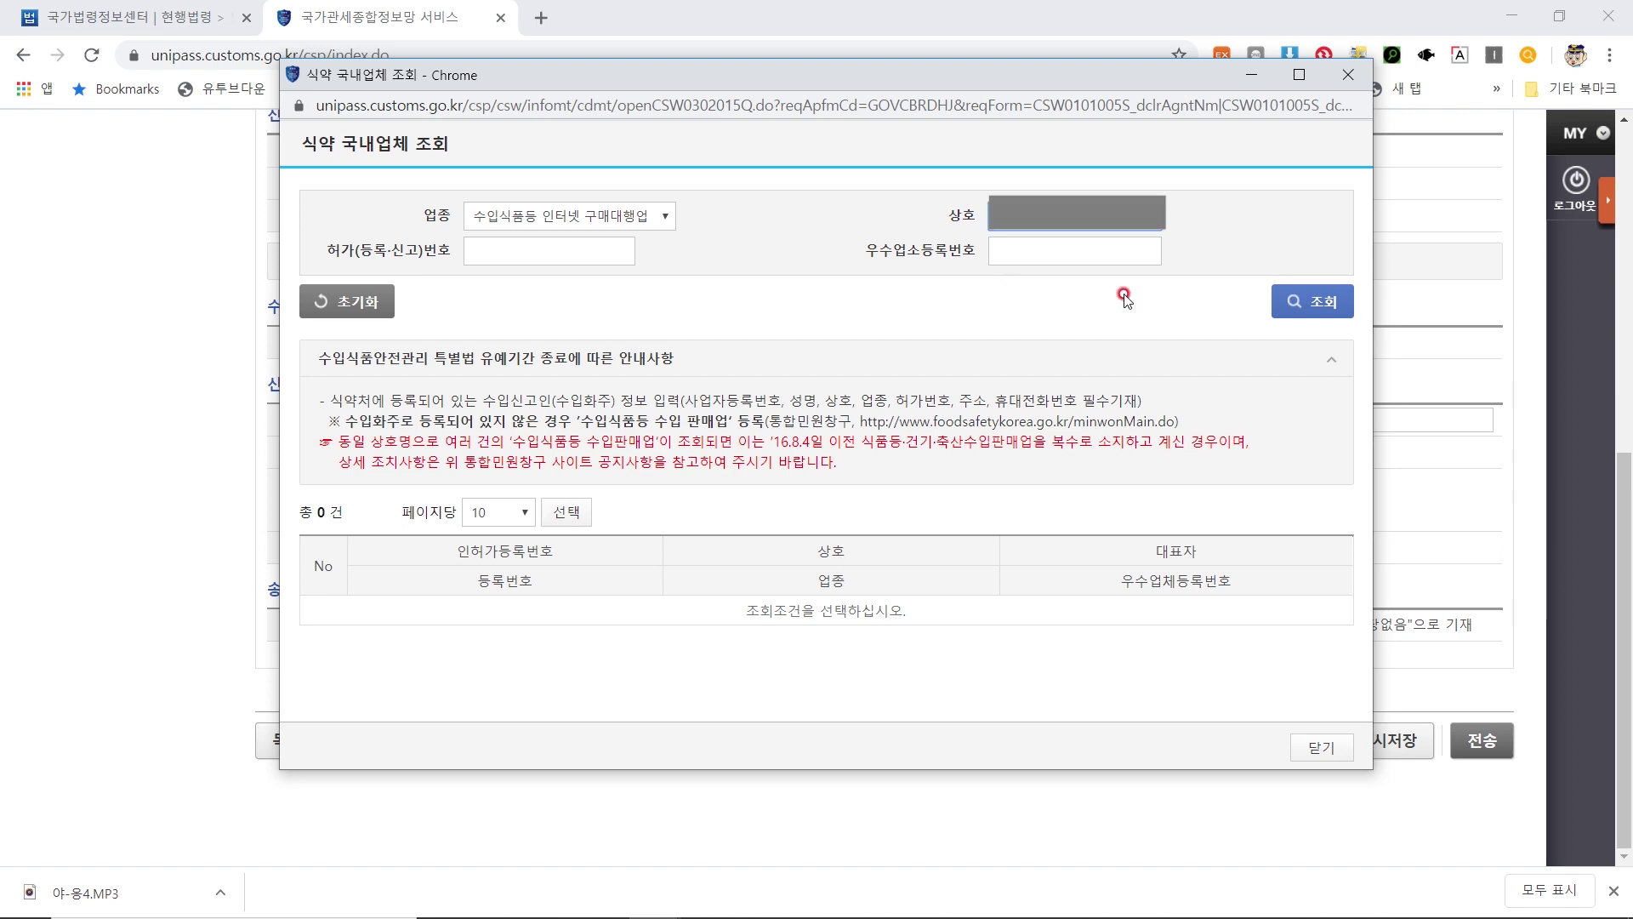
pyautogui.press('Return')
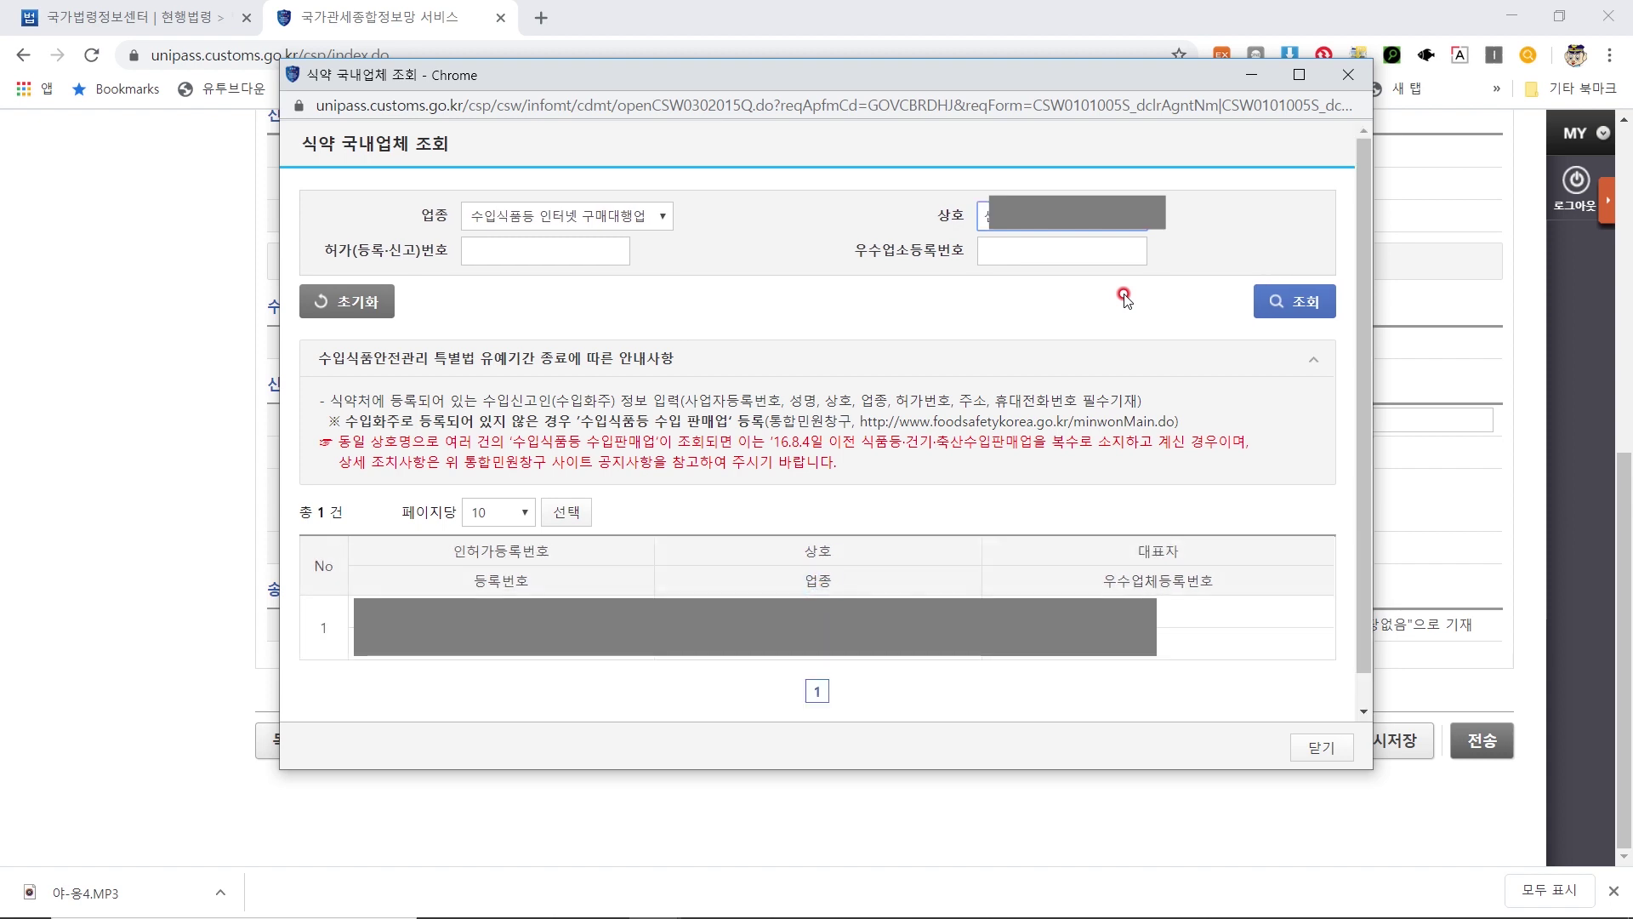
pyautogui.doubleClick(687, 627)
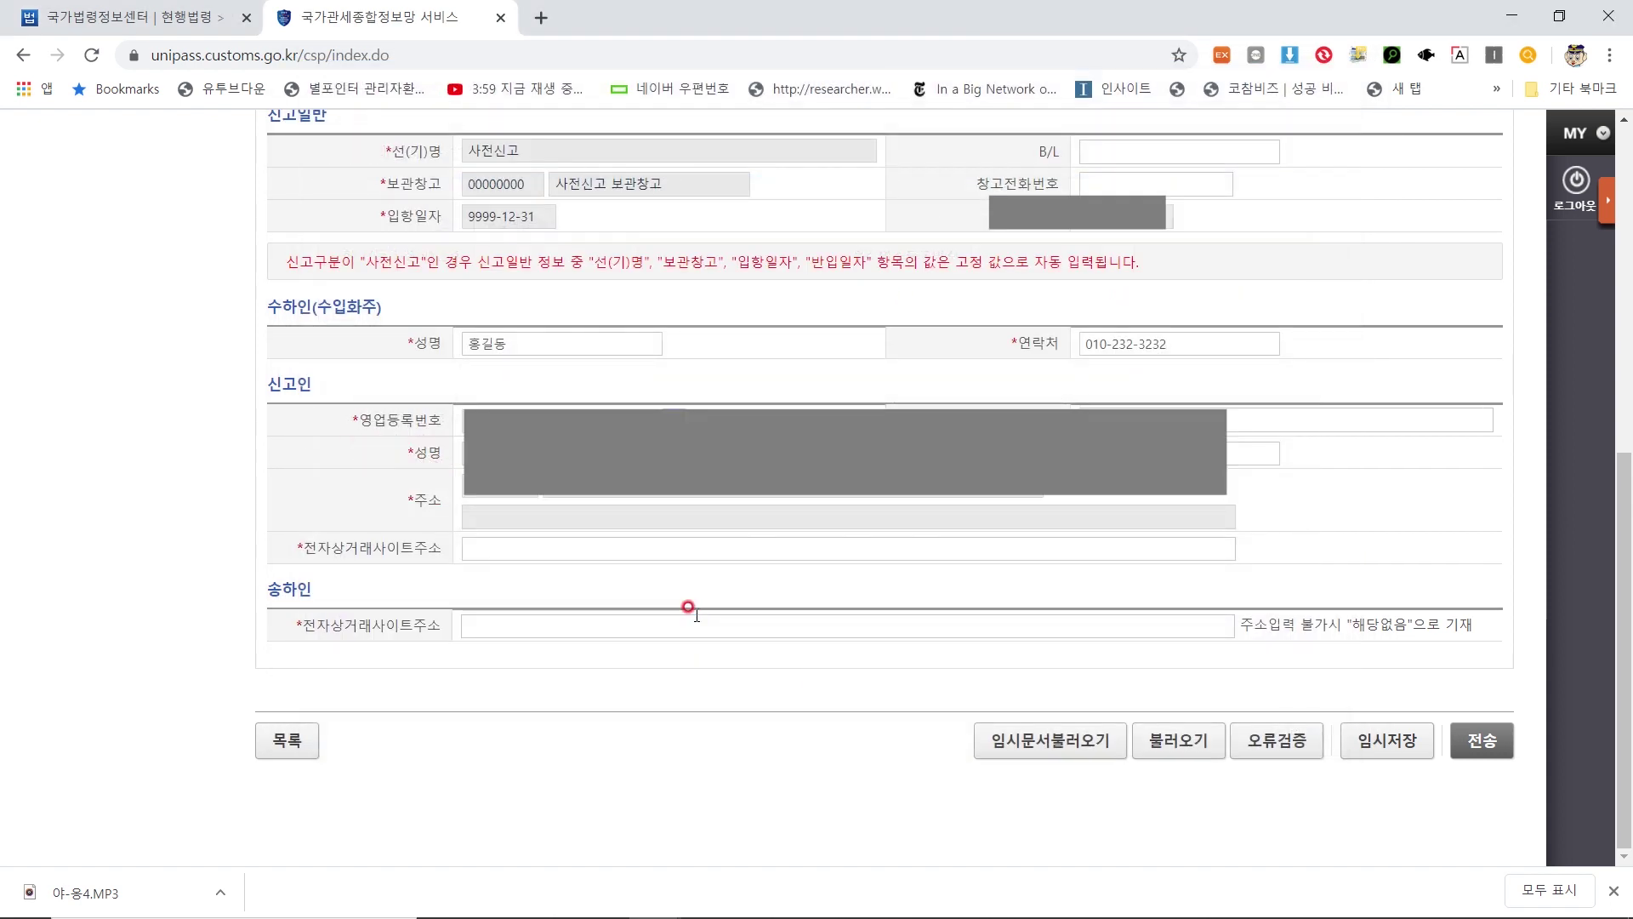
# Enter 'http' as the declarant's 전자상거래사이트주소
pyautogui.click(594, 547)
pyautogui.click(508, 582)
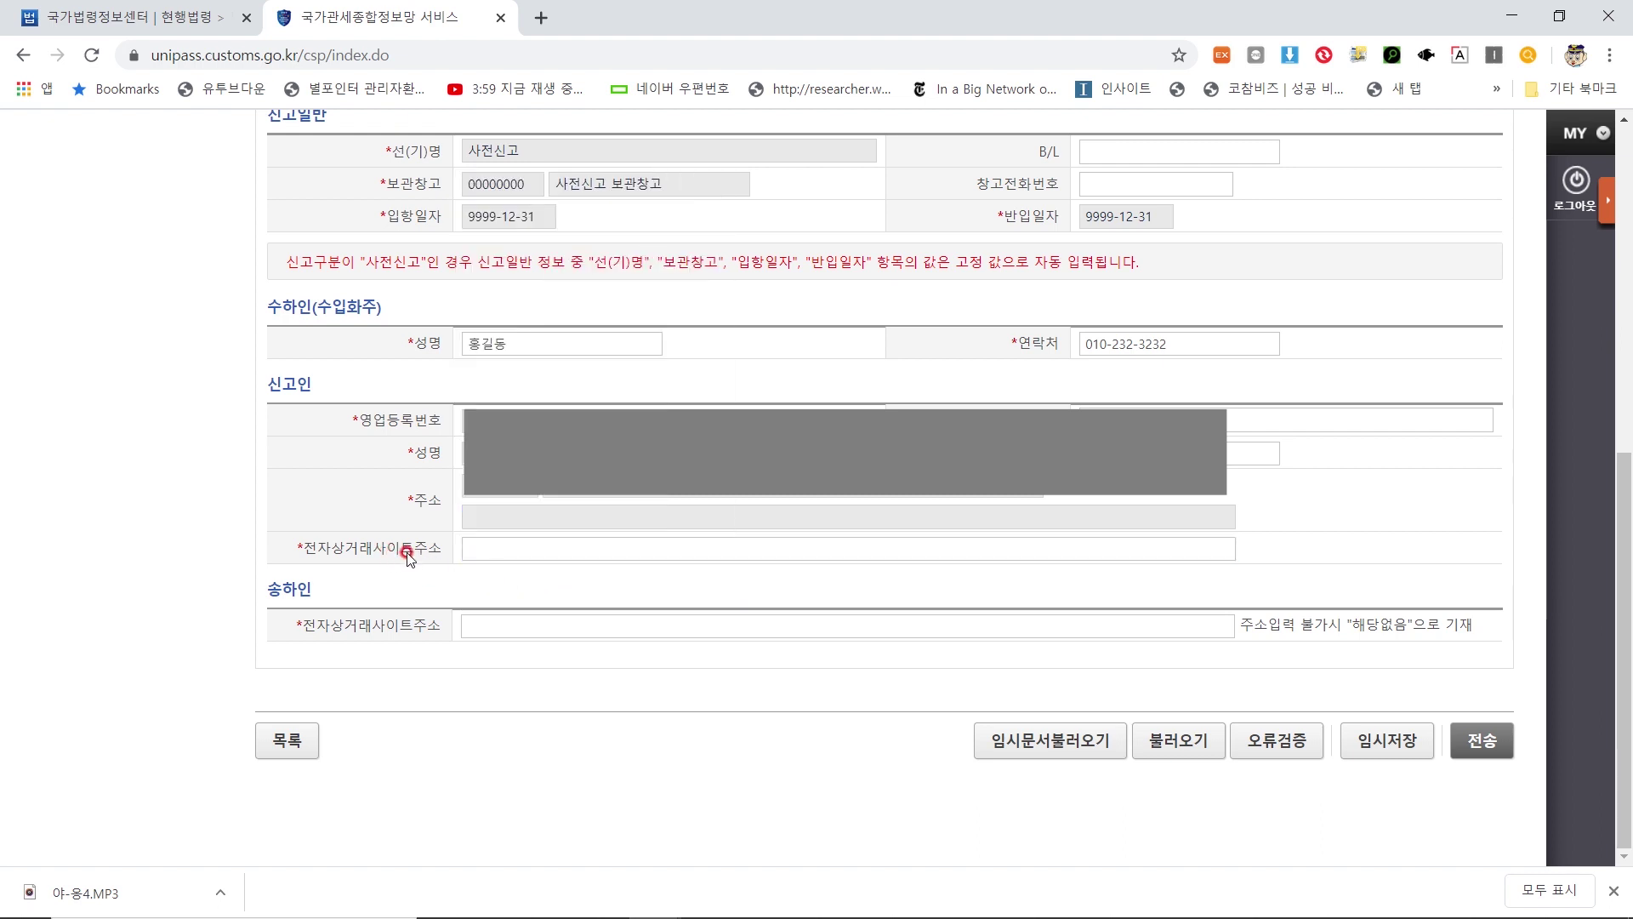
pyautogui.click(517, 549)
pyautogui.write('http')
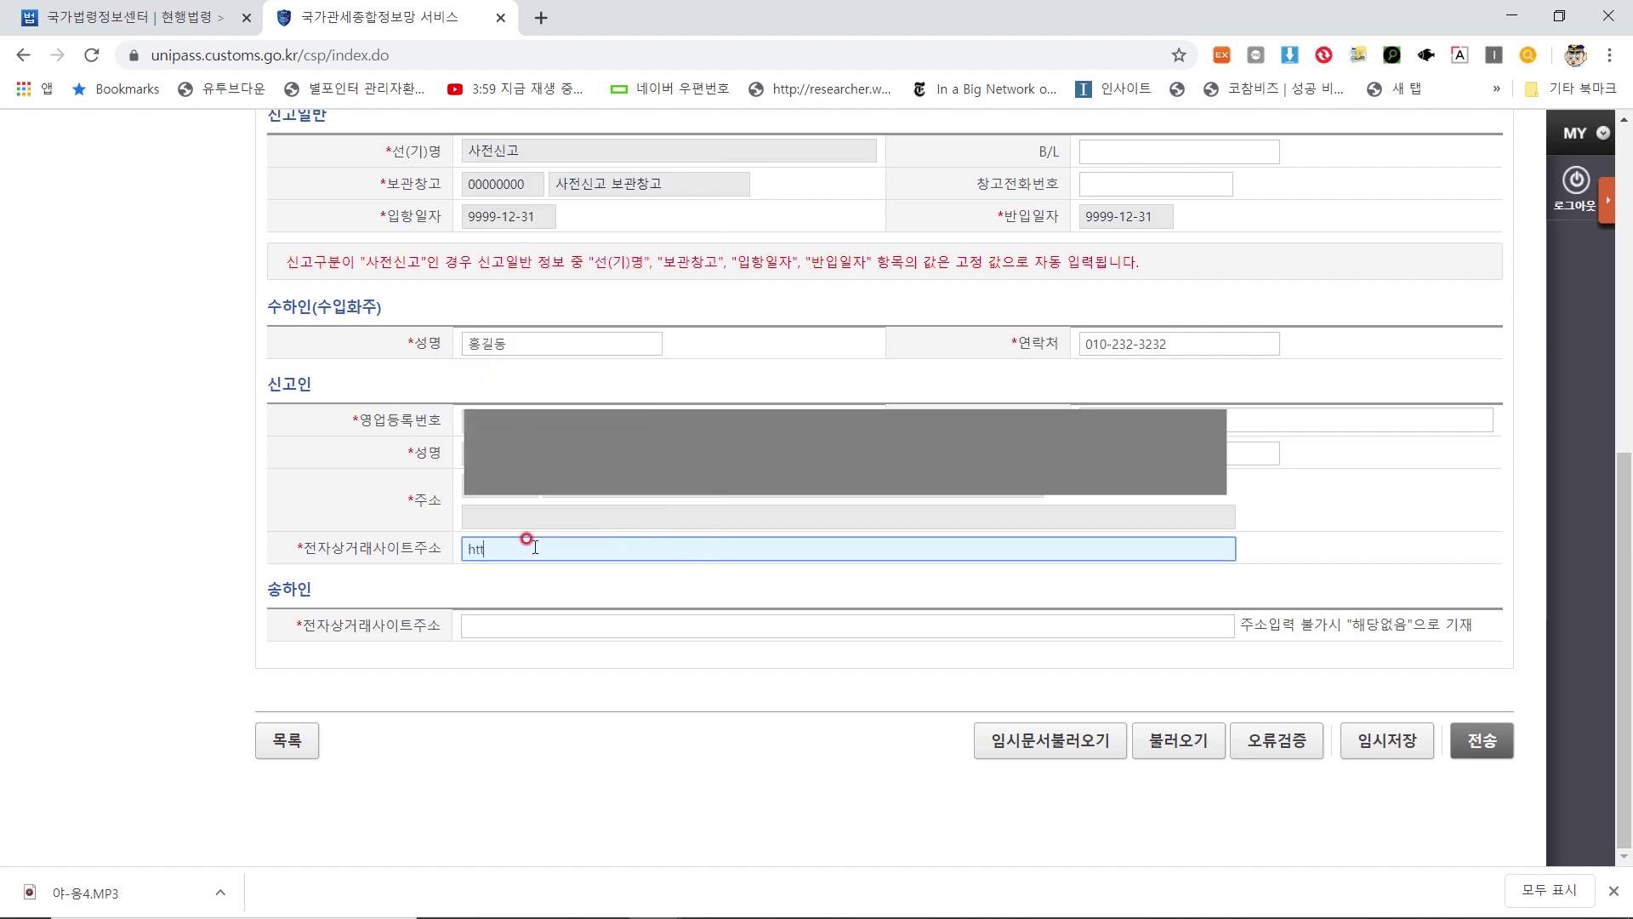
pyautogui.click(511, 587)
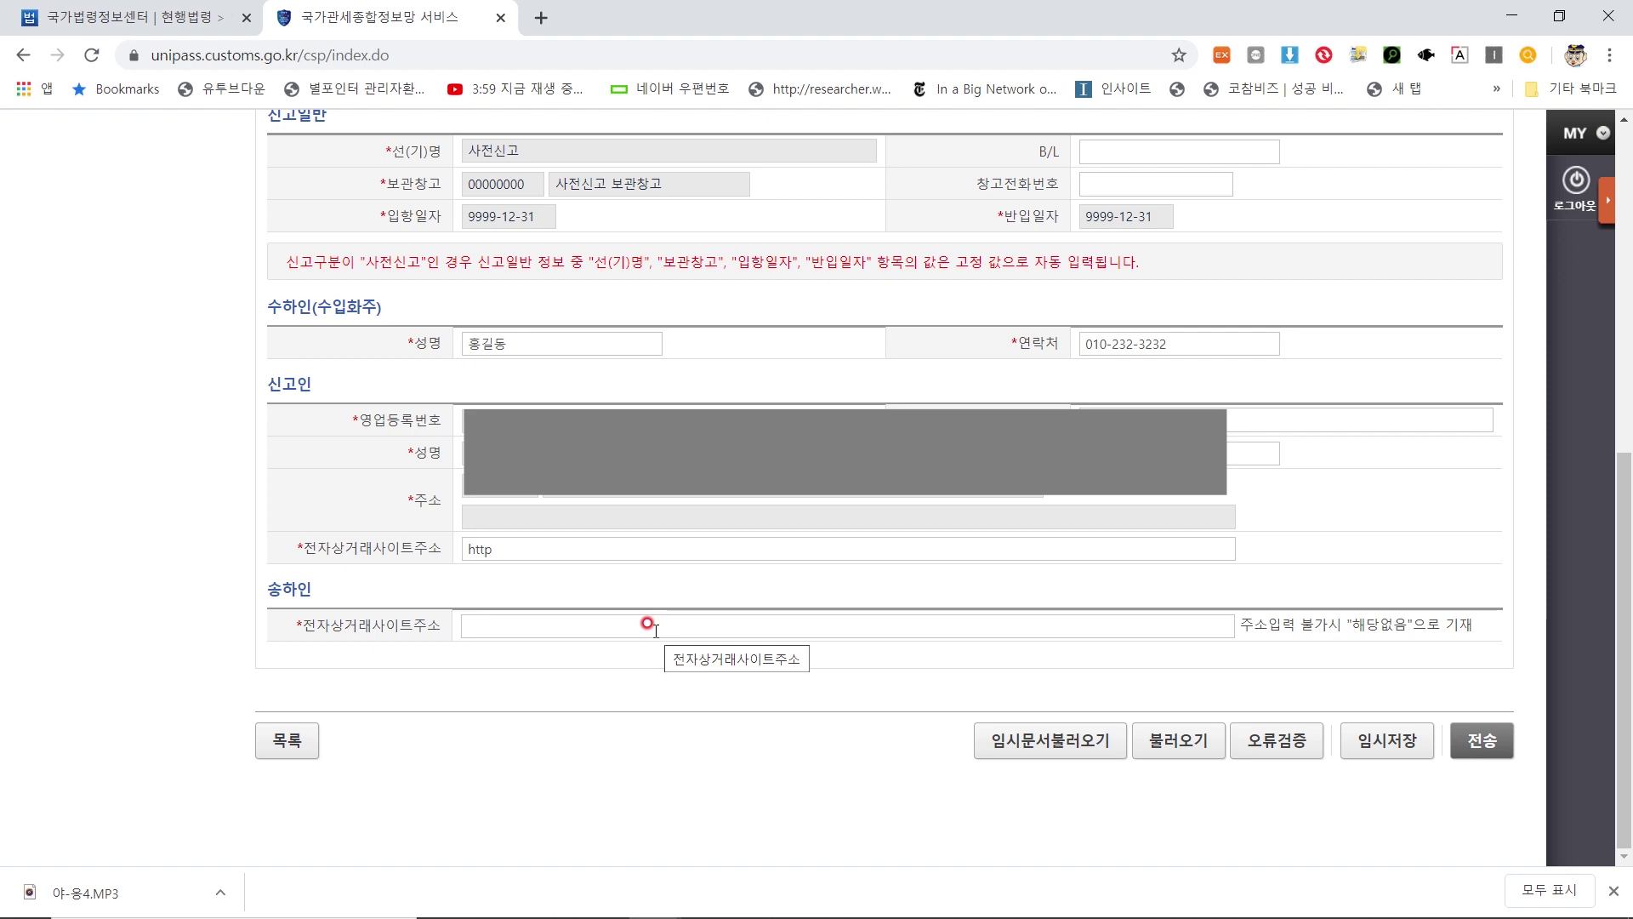
pyautogui.scroll(8, 693, 656)
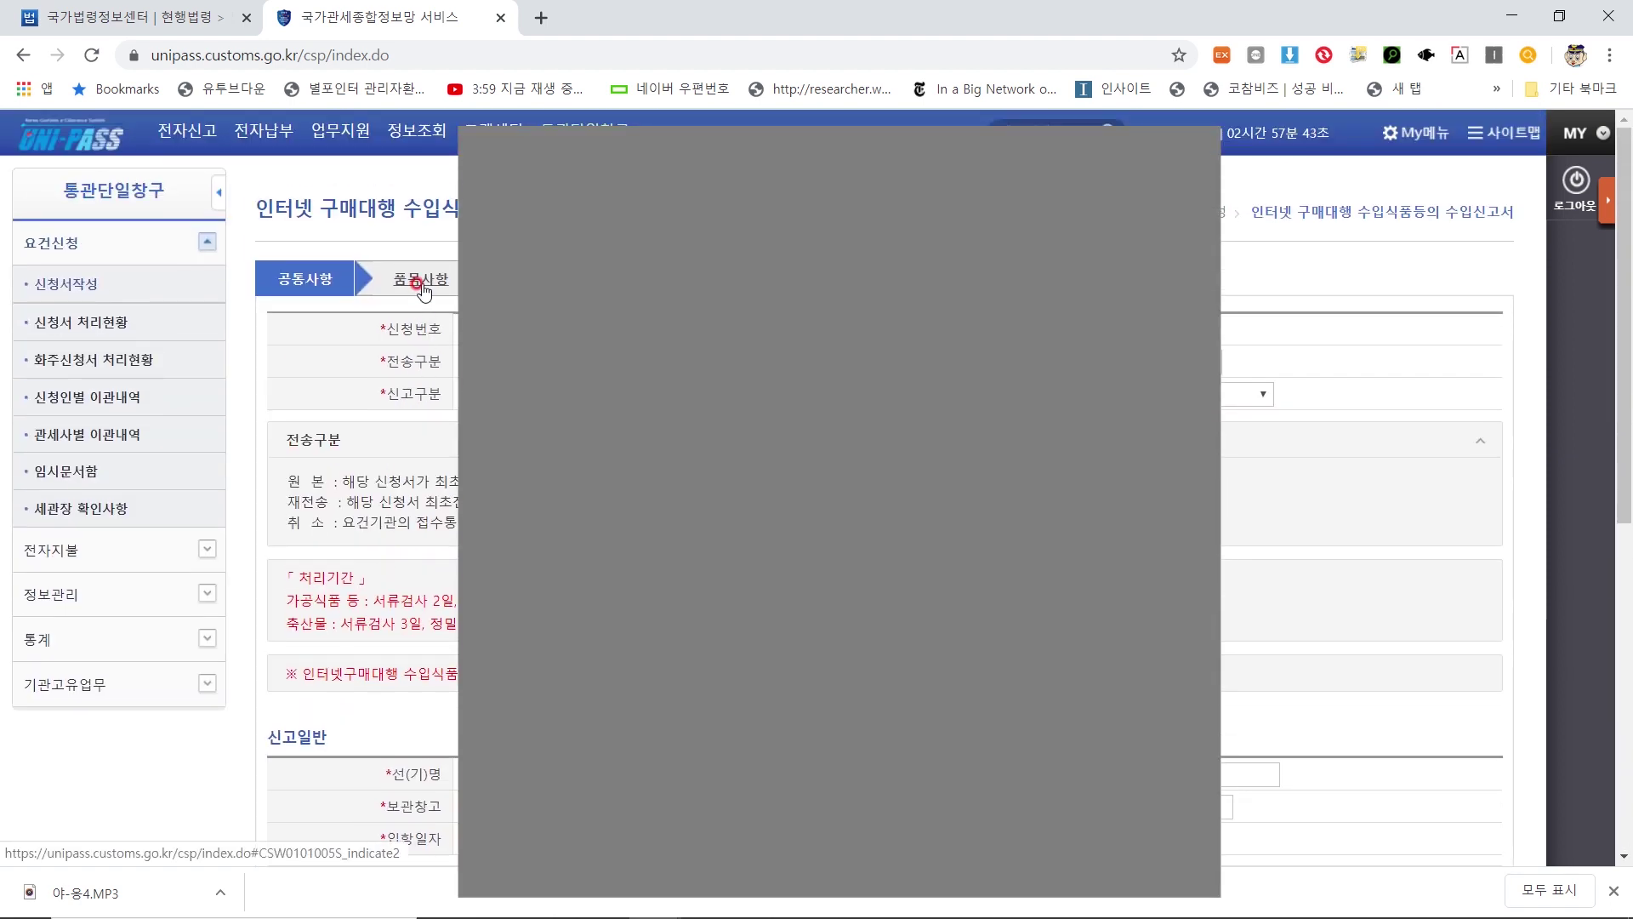
# On the 품목사항 tab, choose 'pea snack' as 제품명 from the autocomplete
pyautogui.click(423, 288)
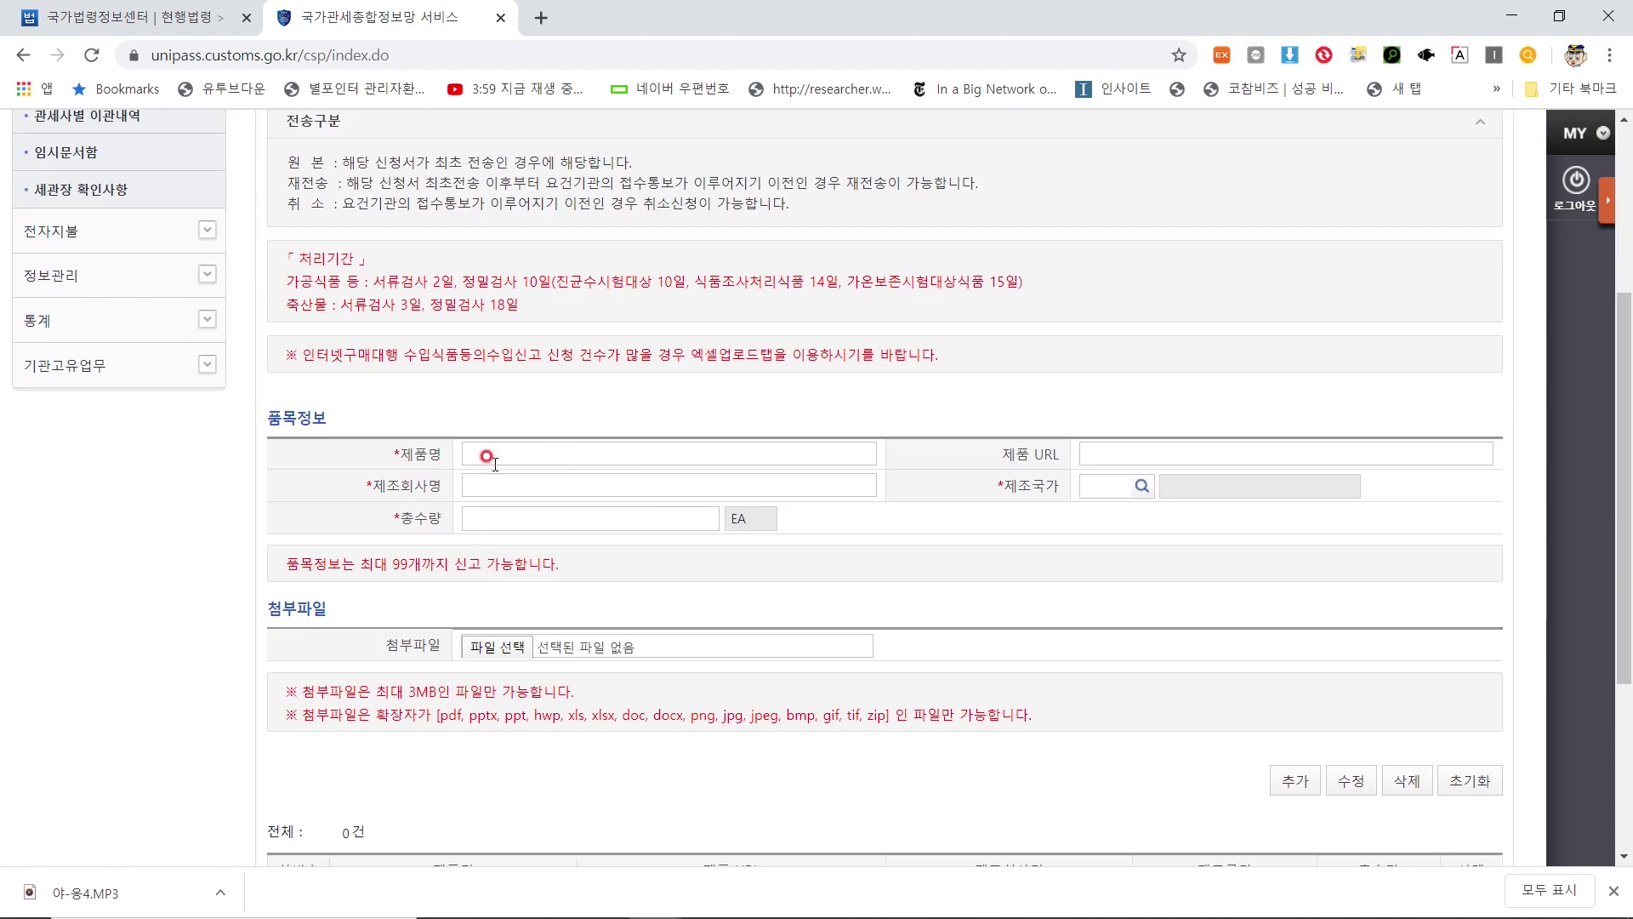
pyautogui.click(574, 453)
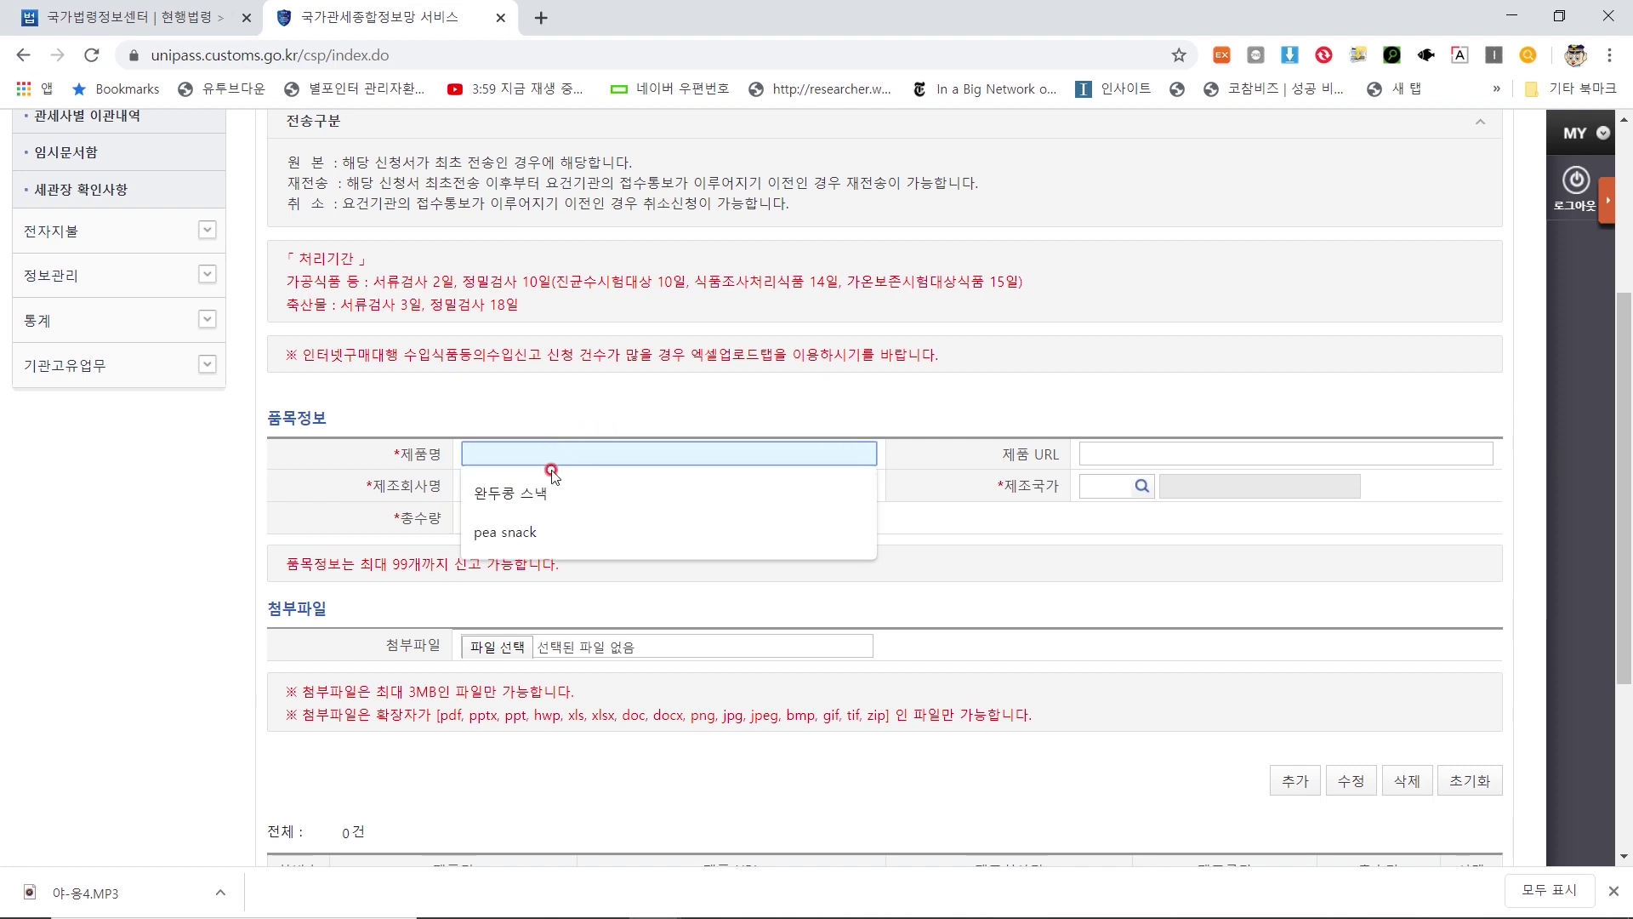
pyautogui.click(525, 534)
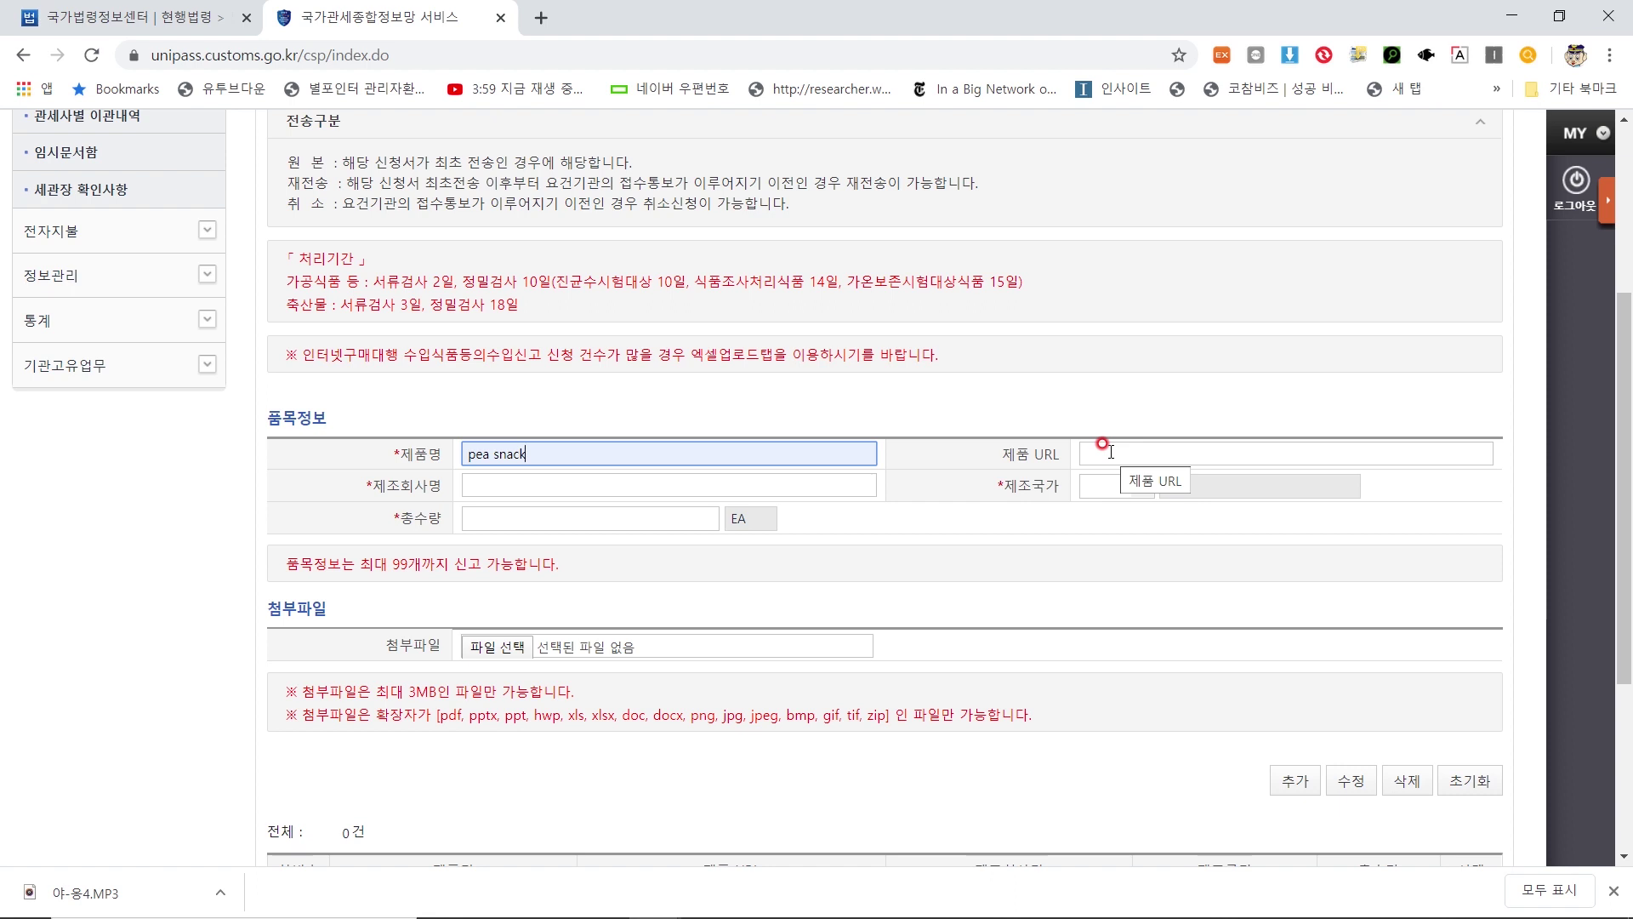
# Dismiss the manufacturer suggestion list and bring up the 제조국가 country lookup
pyautogui.click(710, 487)
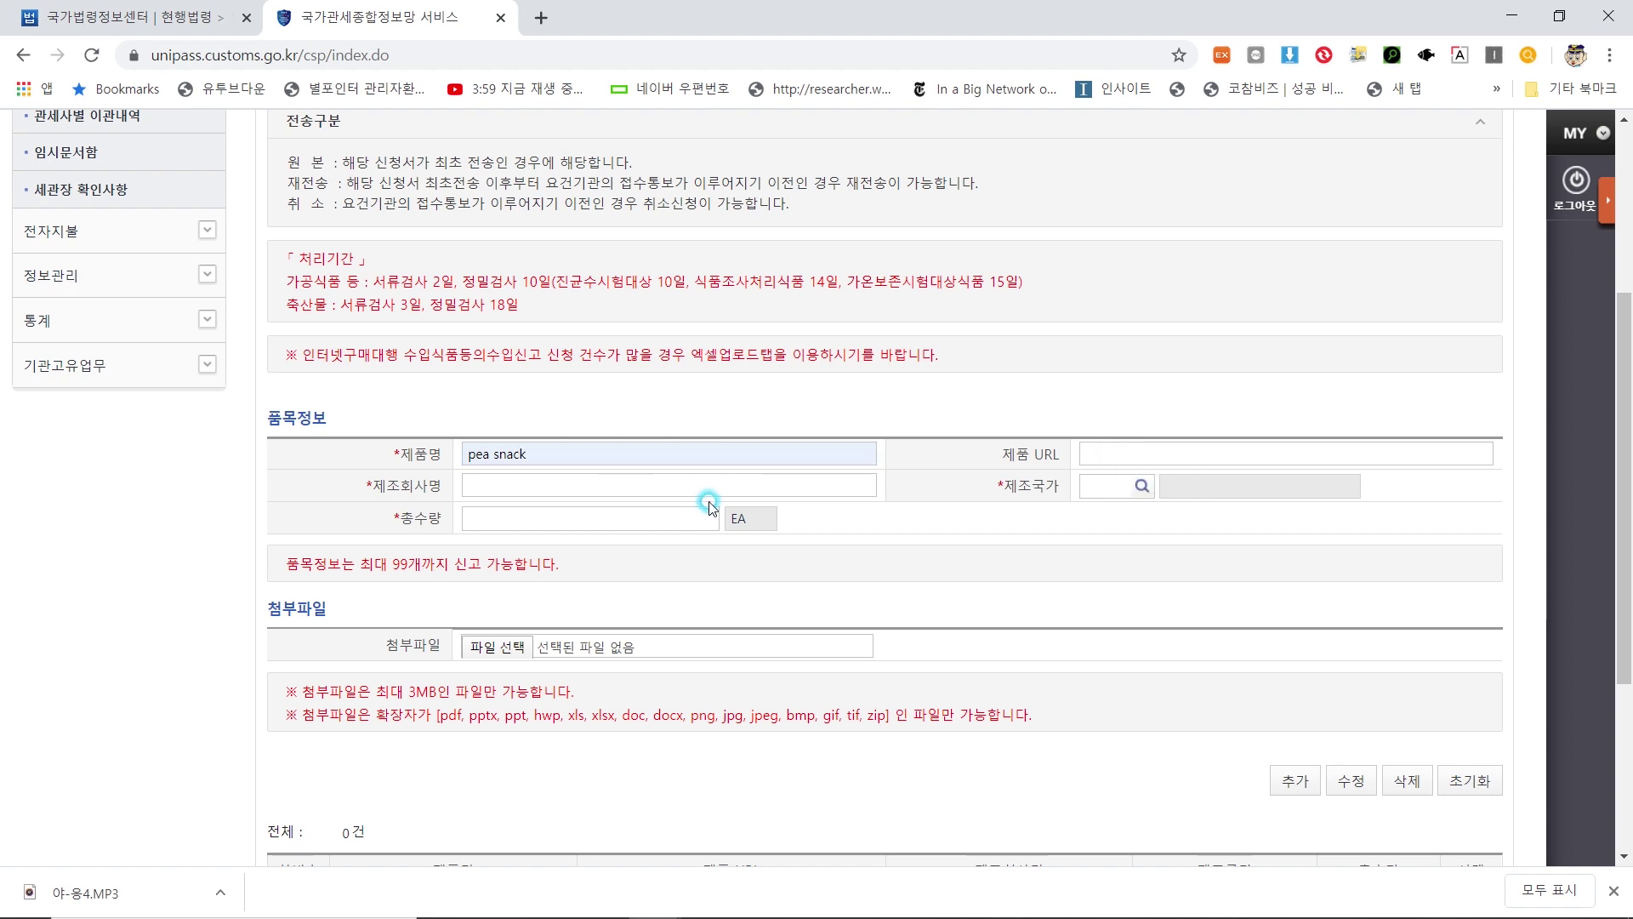
pyautogui.click(759, 409)
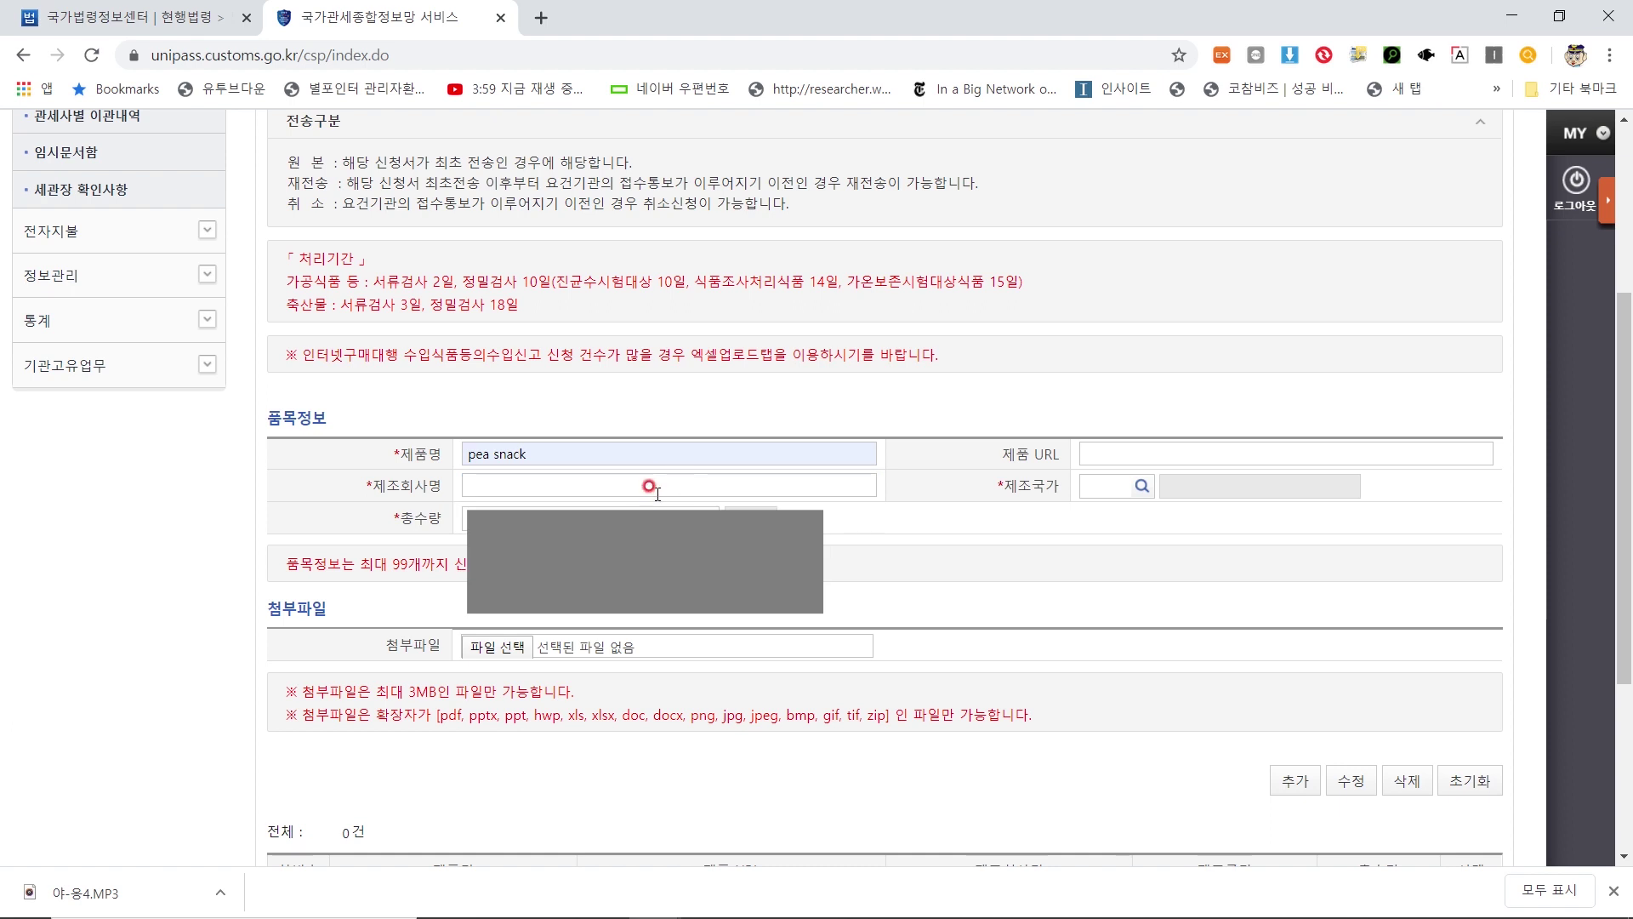
pyautogui.click(1139, 490)
pyautogui.click(1141, 490)
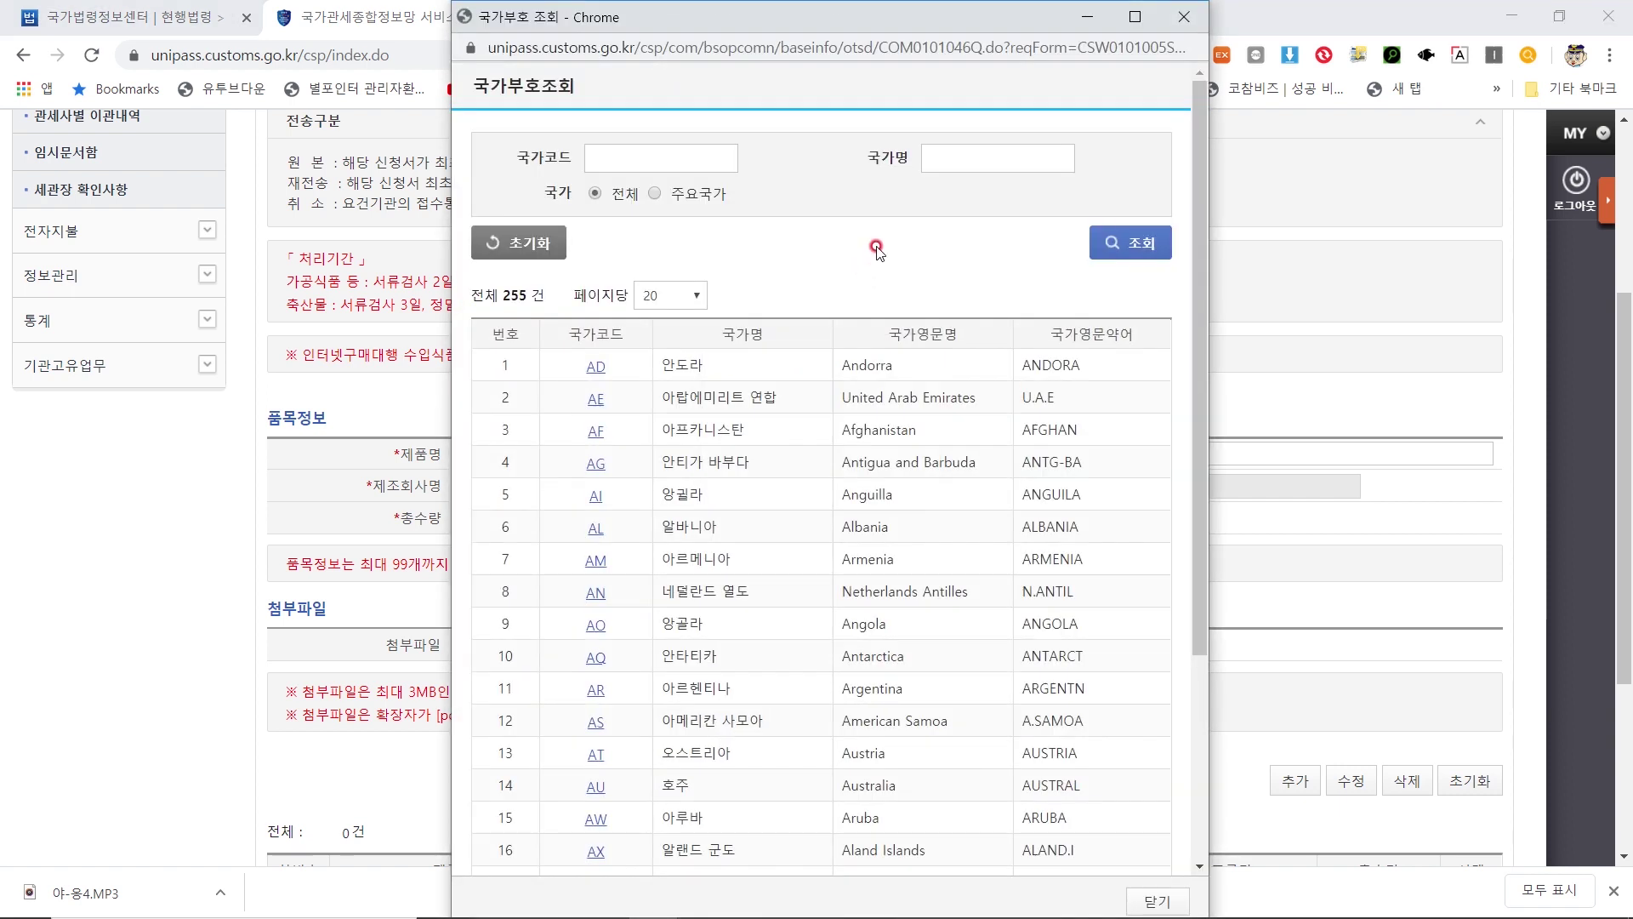
# Search 국가명 for 중국 and select China (CN) as the manufacturing country
pyautogui.click(970, 157)
pyautogui.write('wndrnr')
pyautogui.press('BackSpace')
pyautogui.press('BackSpace')
pyautogui.press('BackSpace')
pyautogui.press('BackSpace')
pyautogui.press('BackSpace')
pyautogui.write('중')
pyautogui.press('BackSpace')
pyautogui.press('BackSpace')
pyautogui.write('중국')
pyautogui.press('Return')
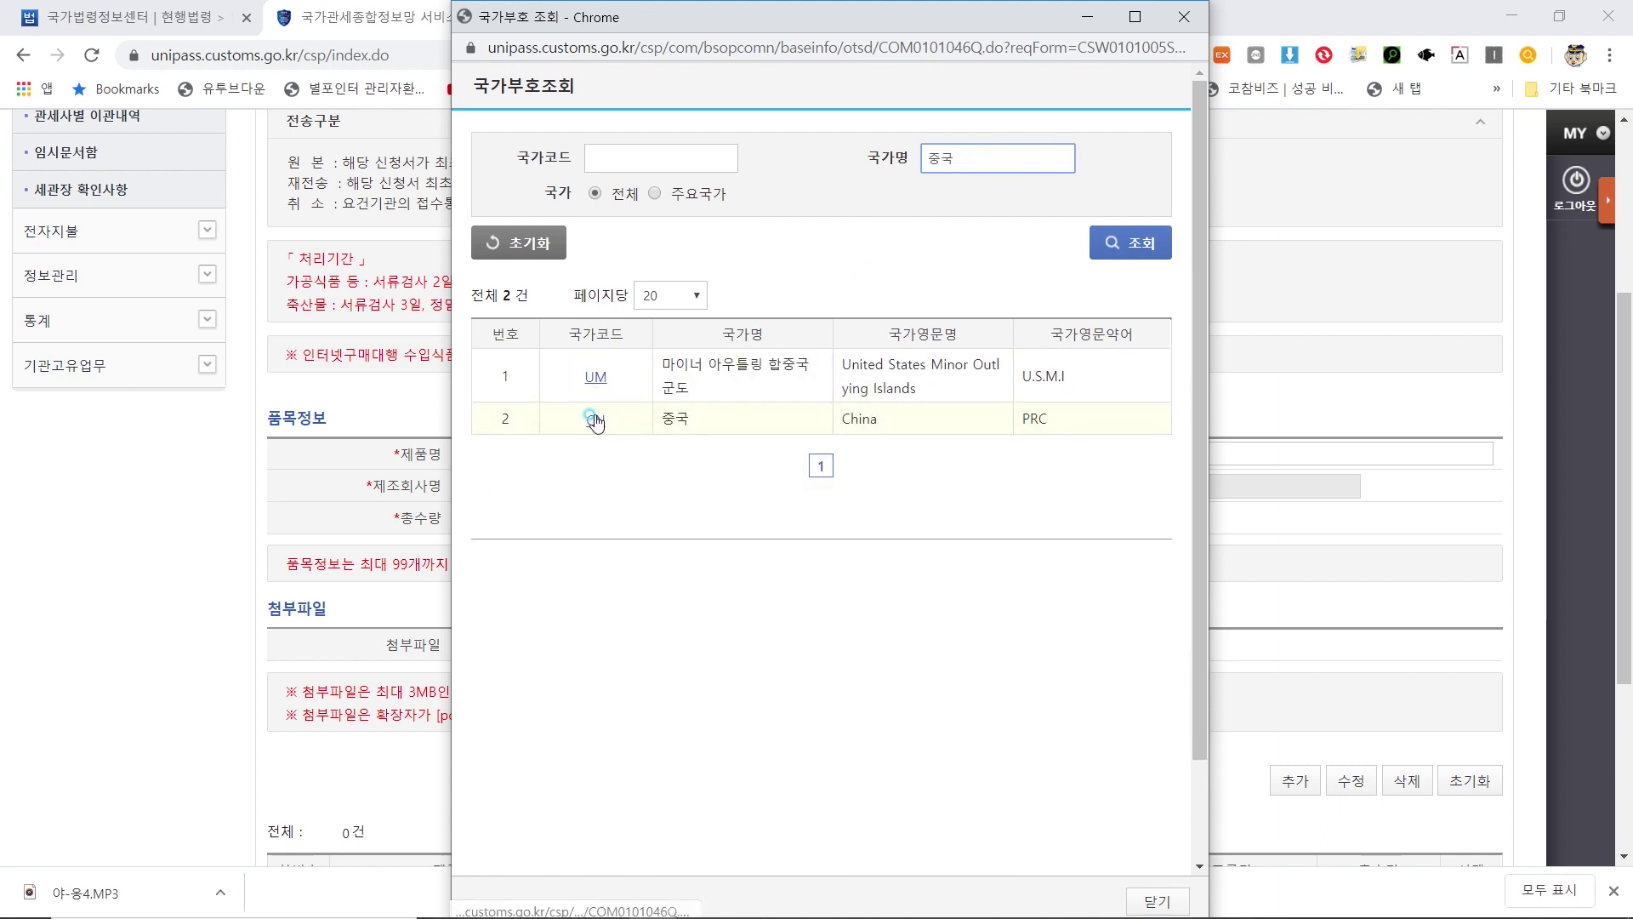
pyautogui.click(596, 420)
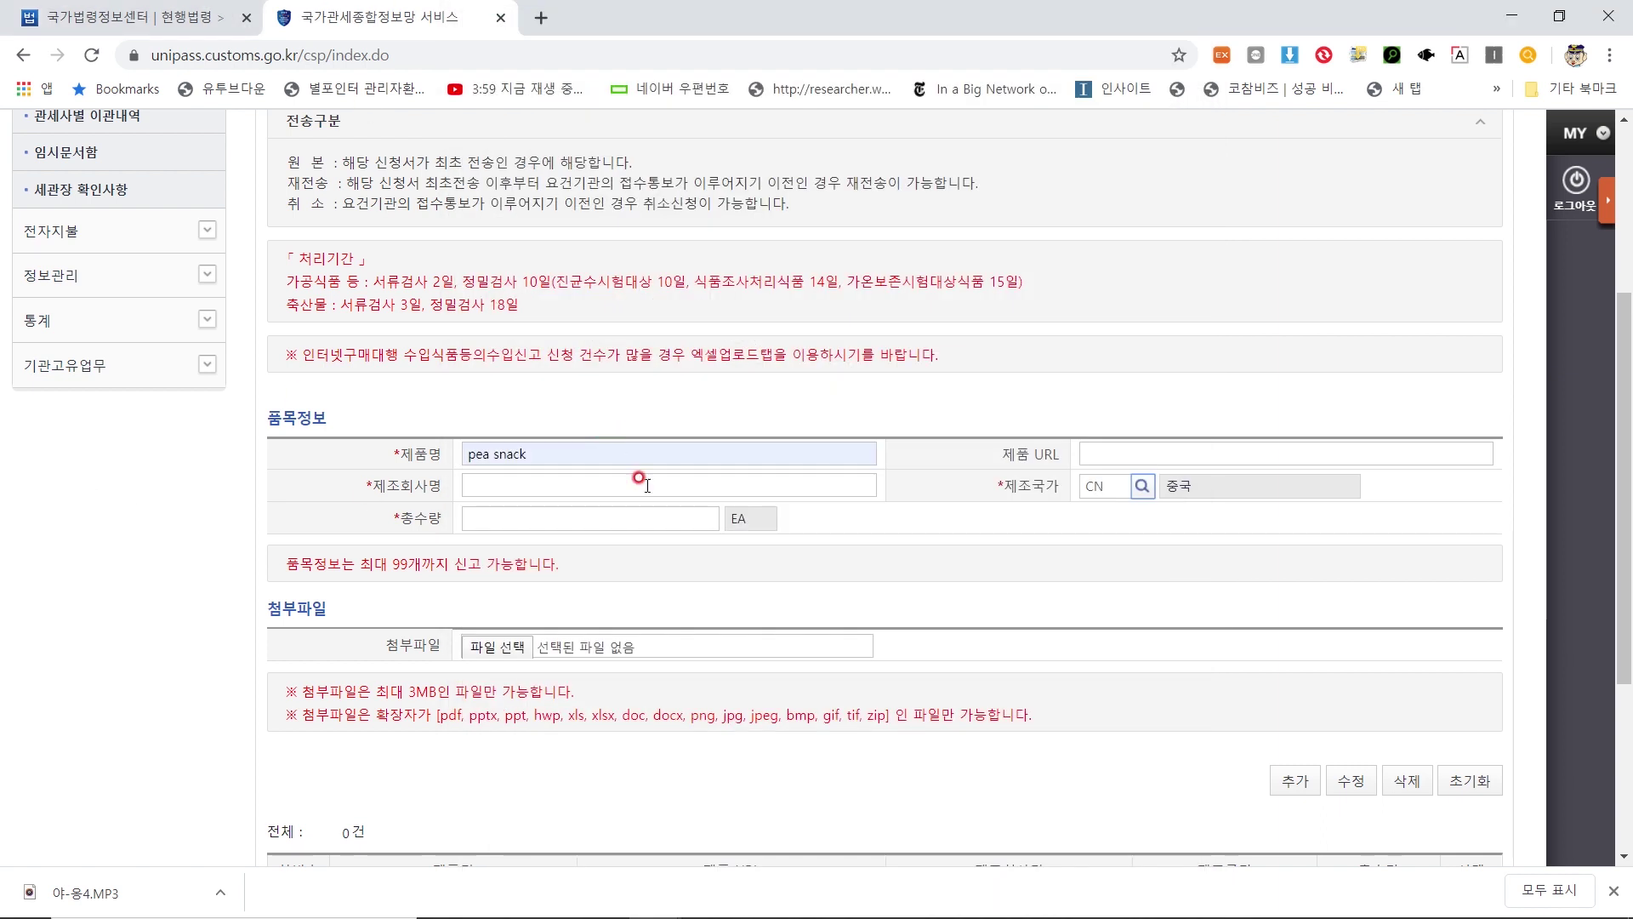
# Set quantity 1 and manufacturer ㄹㅇㄹ, then add pea snack as the first item row
pyautogui.click(606, 512)
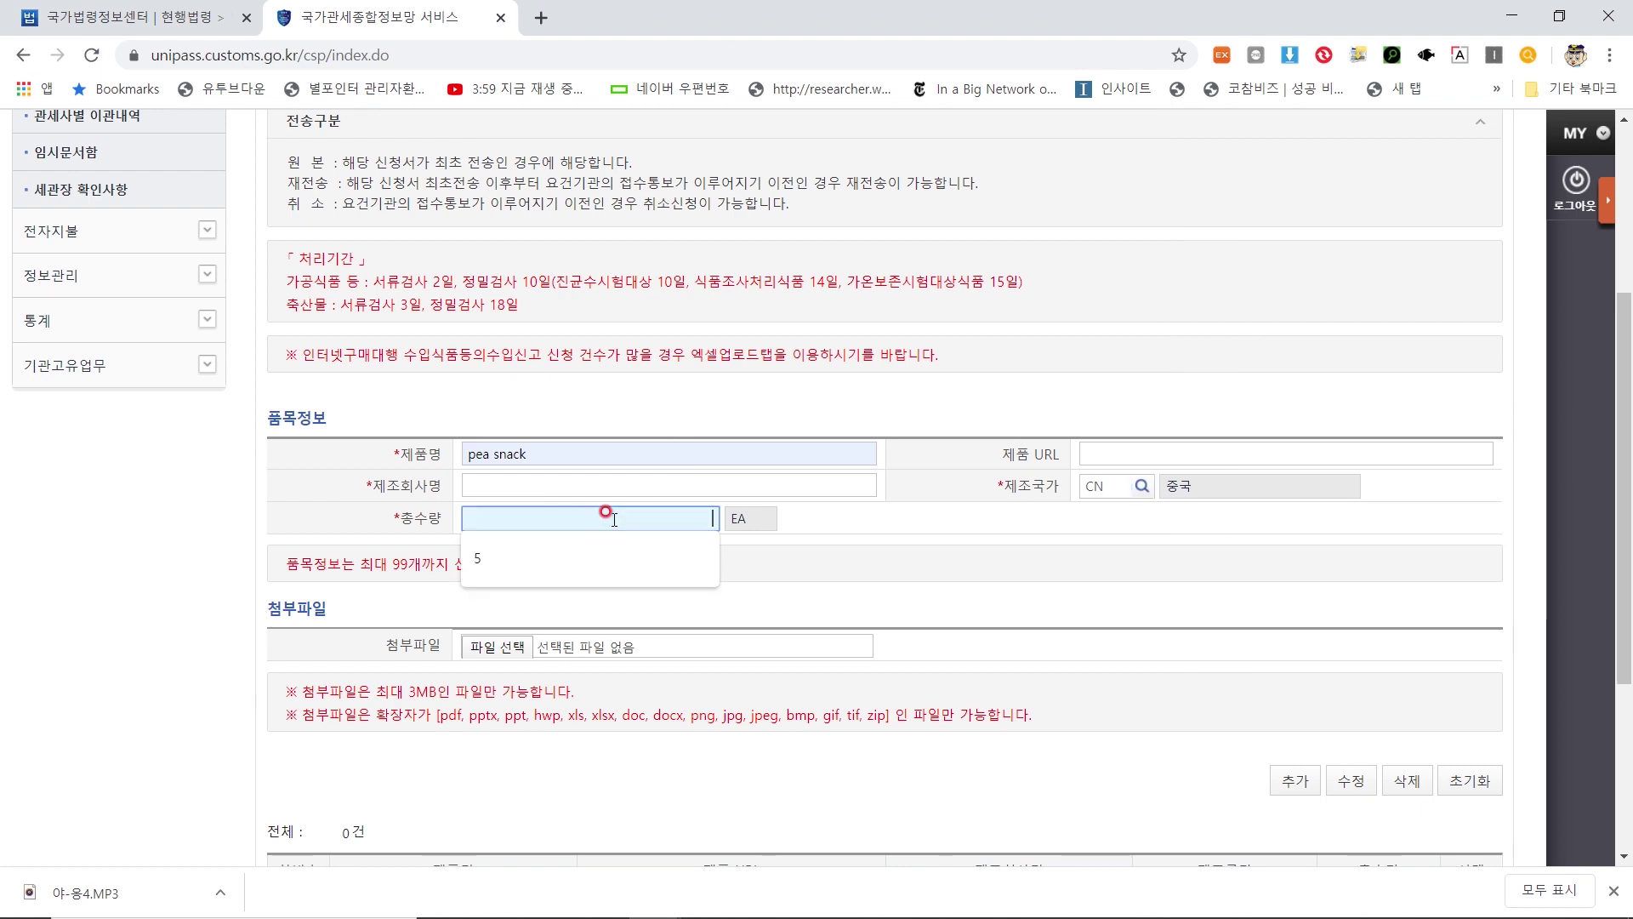
pyautogui.click(637, 479)
pyautogui.write('ㄹㅇㄹ')
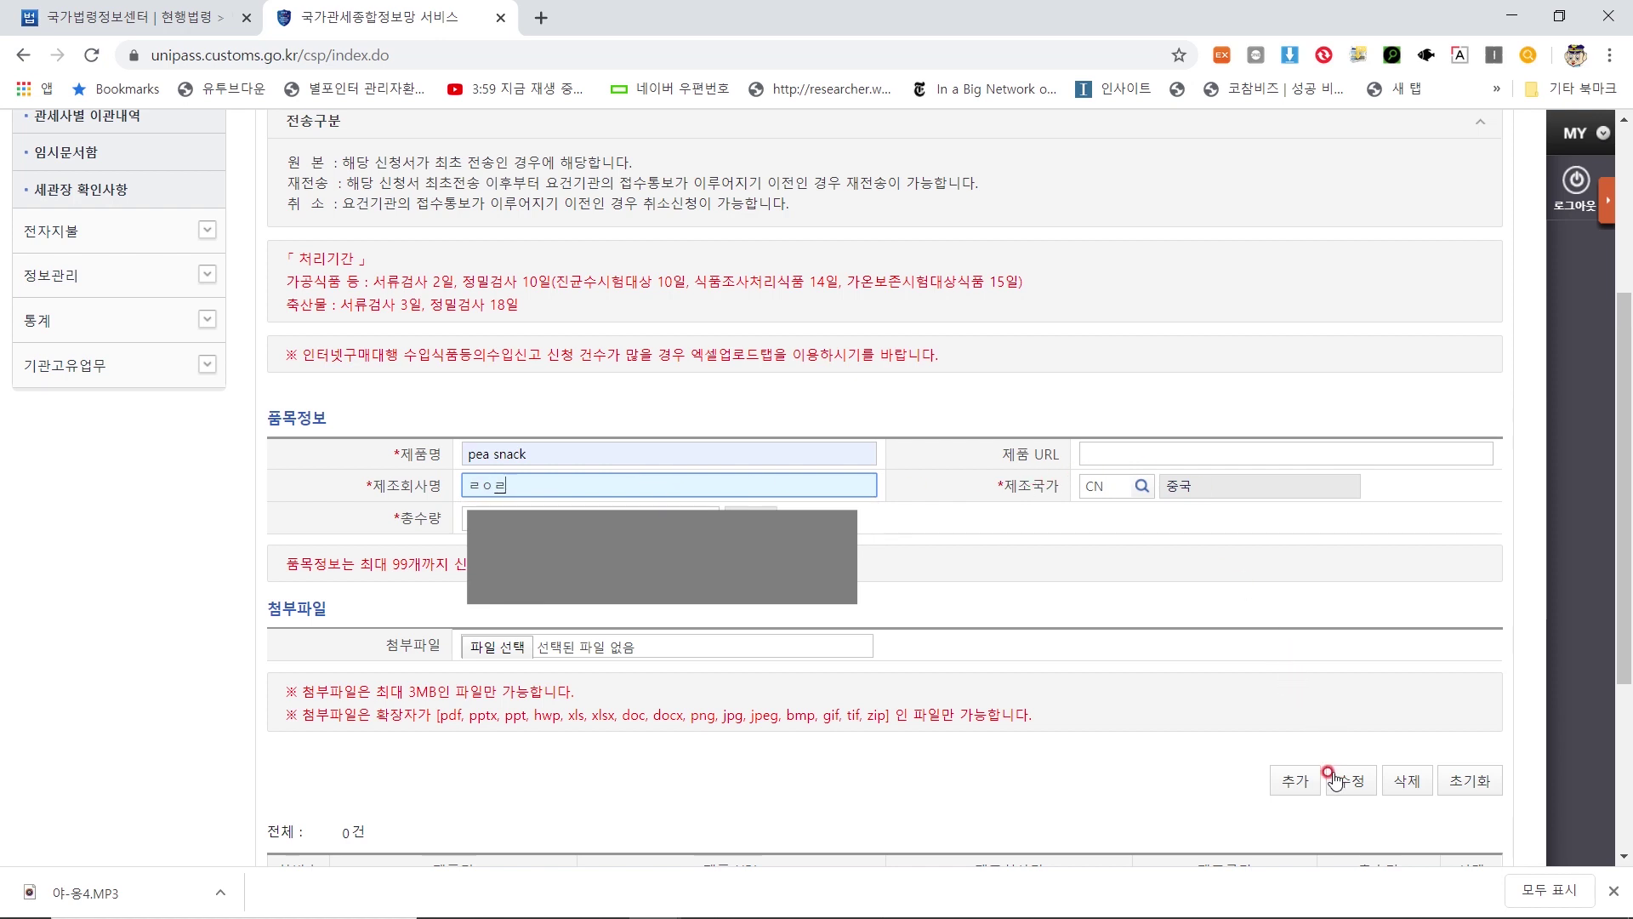
pyautogui.click(1312, 778)
pyautogui.scroll(-4, 1104, 697)
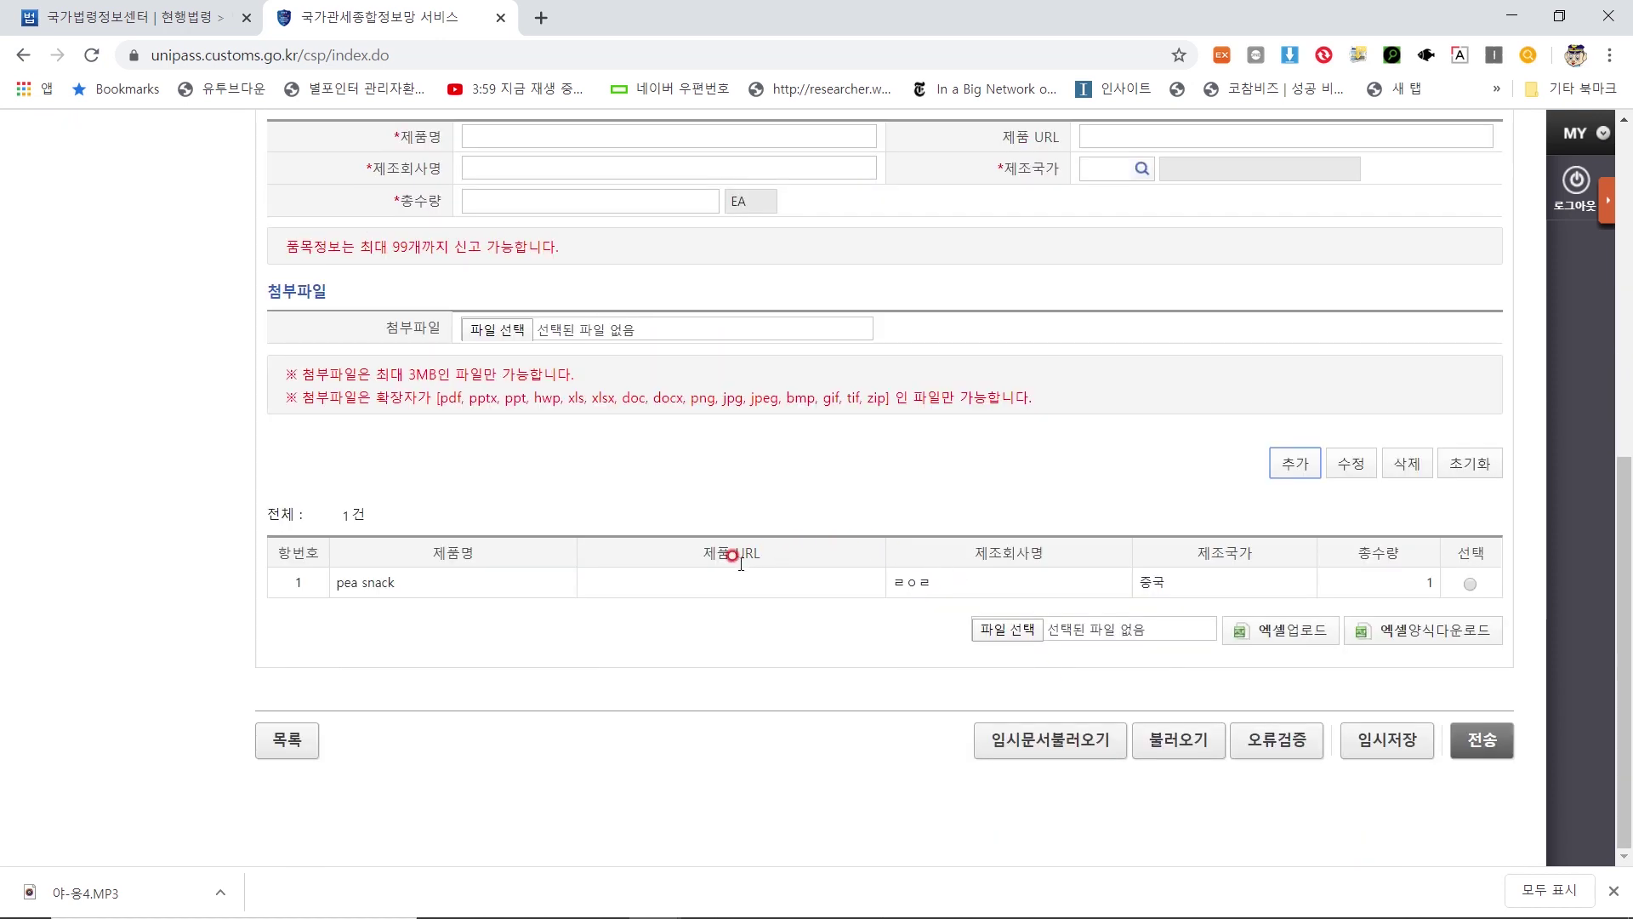
pyautogui.scroll(3, 810, 584)
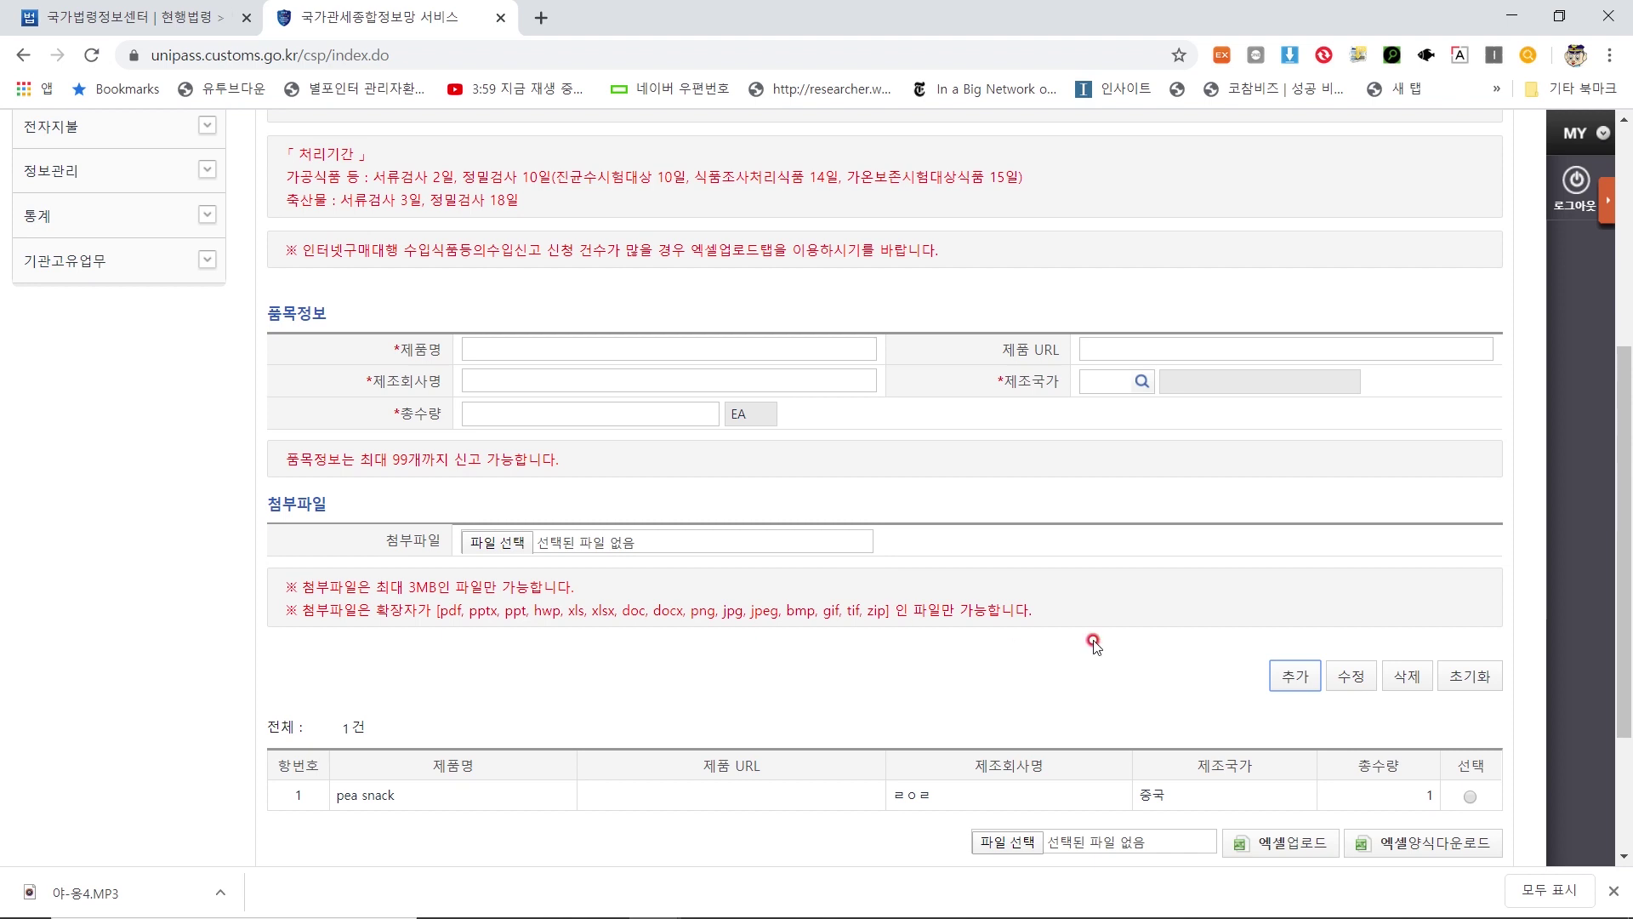
# Add empty rows until the item list totals 5 건, then scroll through to review
pyautogui.click(1296, 681)
pyautogui.click(1297, 681)
pyautogui.click(1297, 681)
pyautogui.scroll(-3, 936, 625)
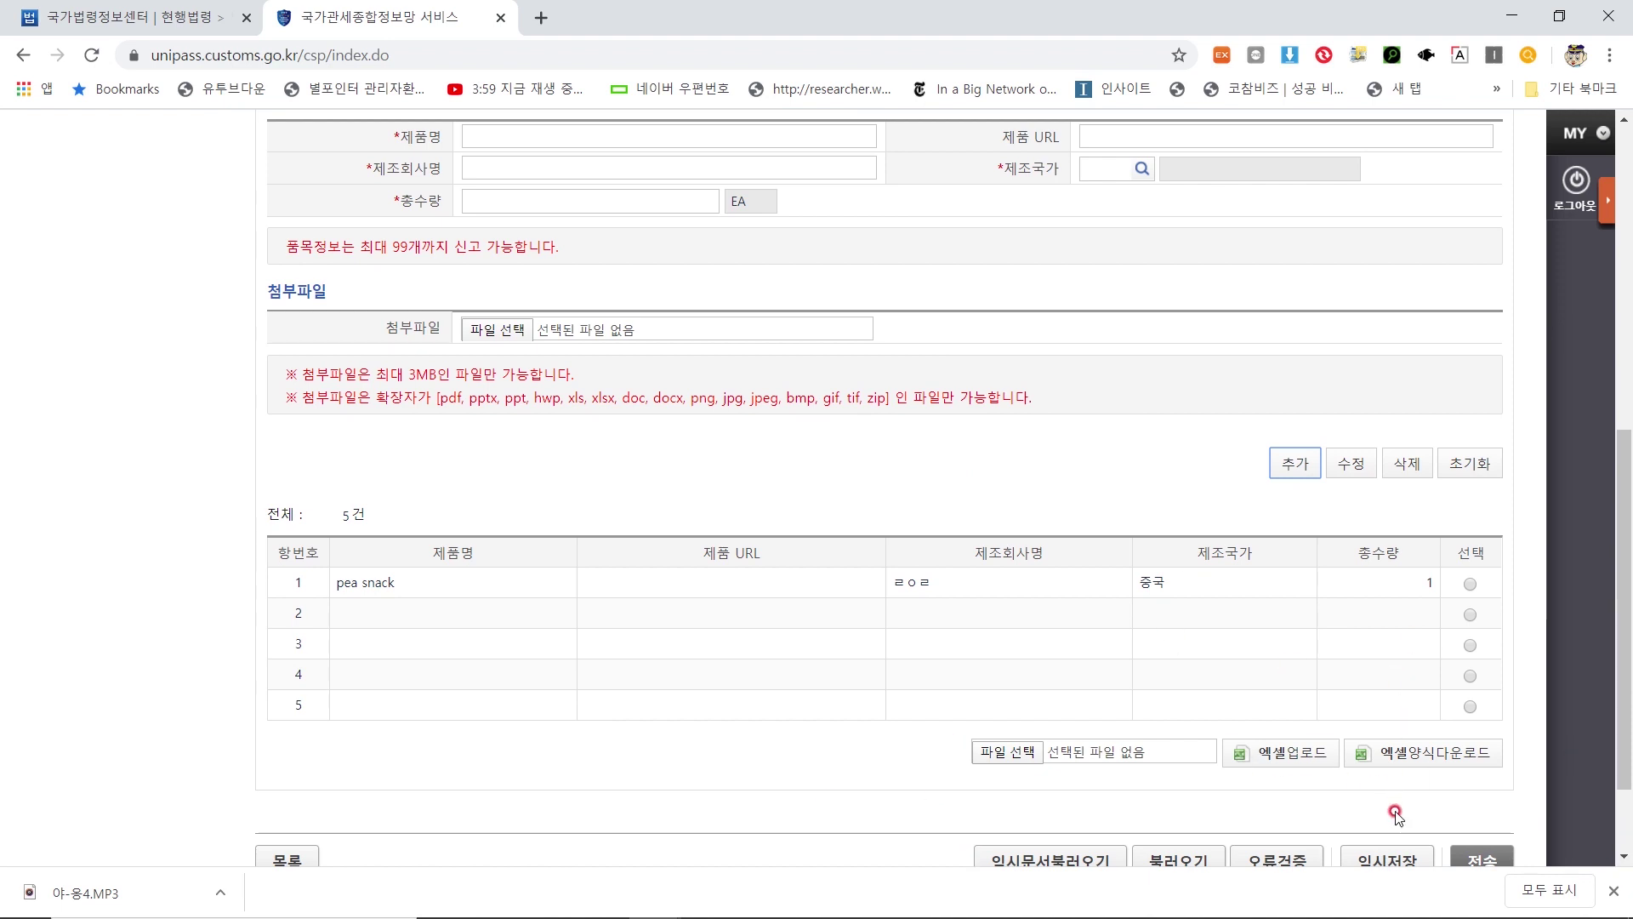
pyautogui.scroll(1, 1076, 641)
pyautogui.scroll(3, 1077, 641)
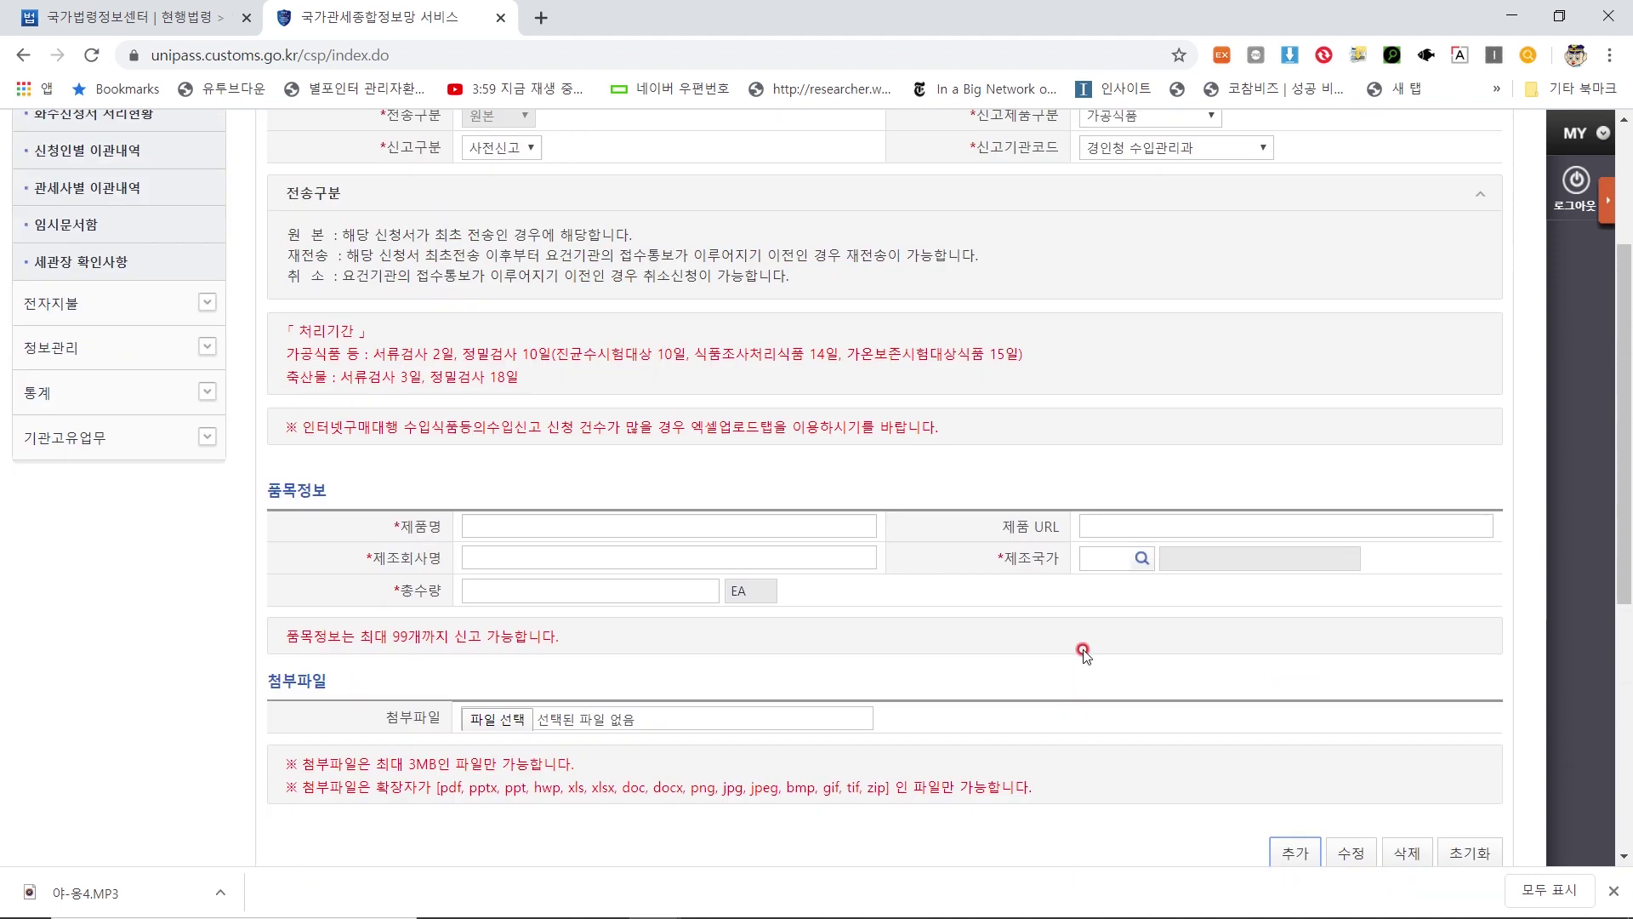
pyautogui.scroll(-2, 355, 498)
pyautogui.scroll(-2, 355, 498)
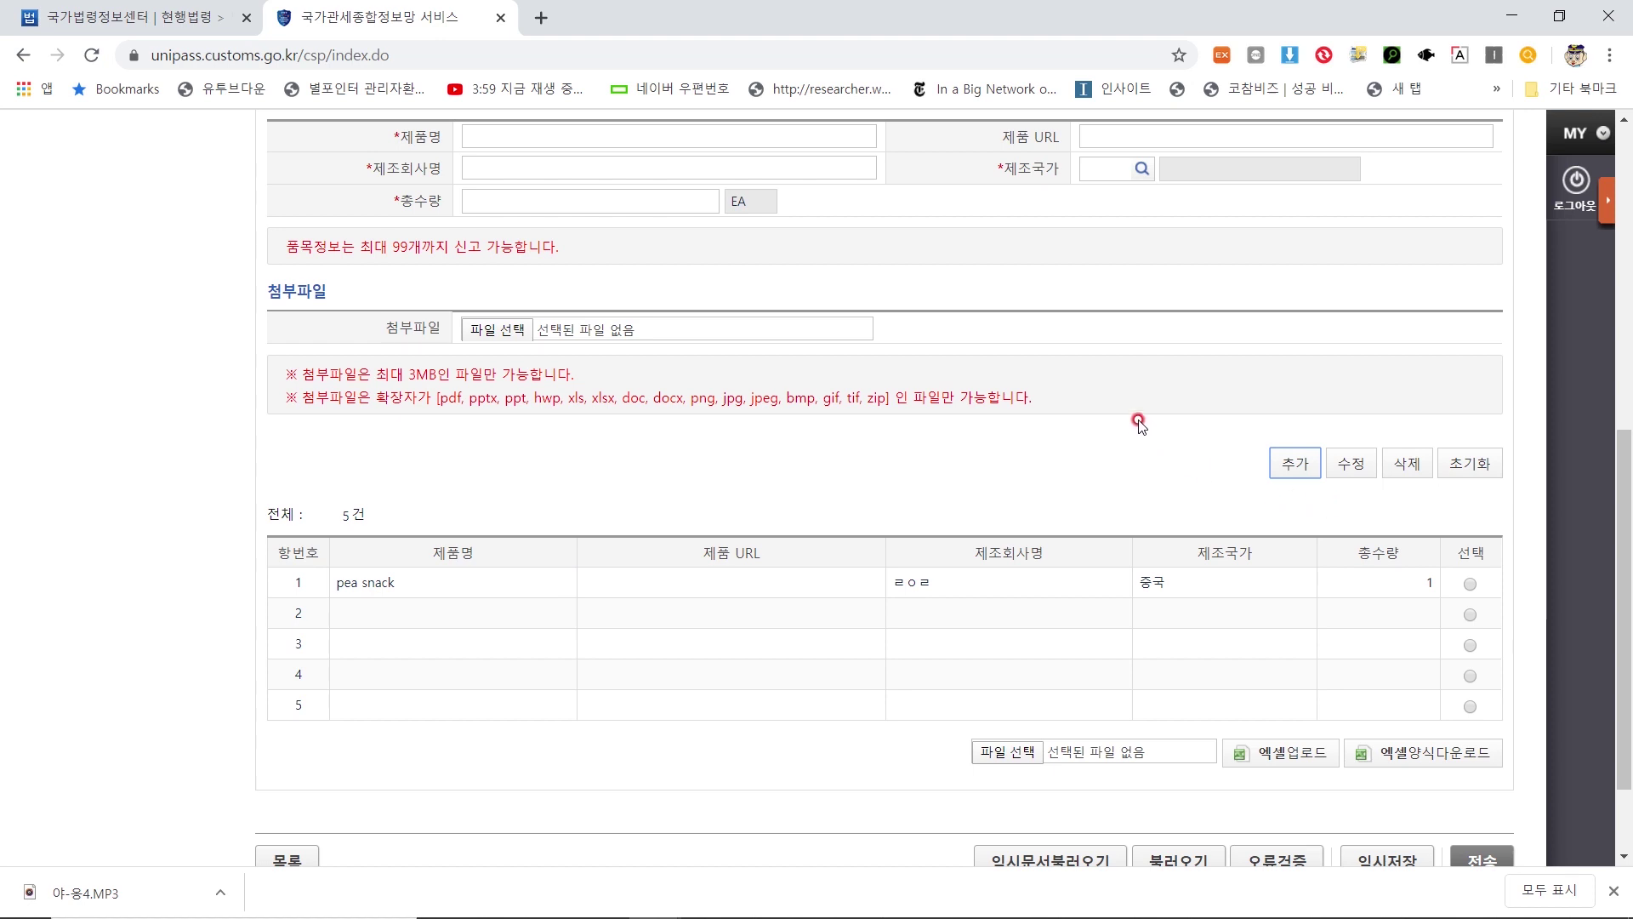
pyautogui.scroll(-2, 1085, 345)
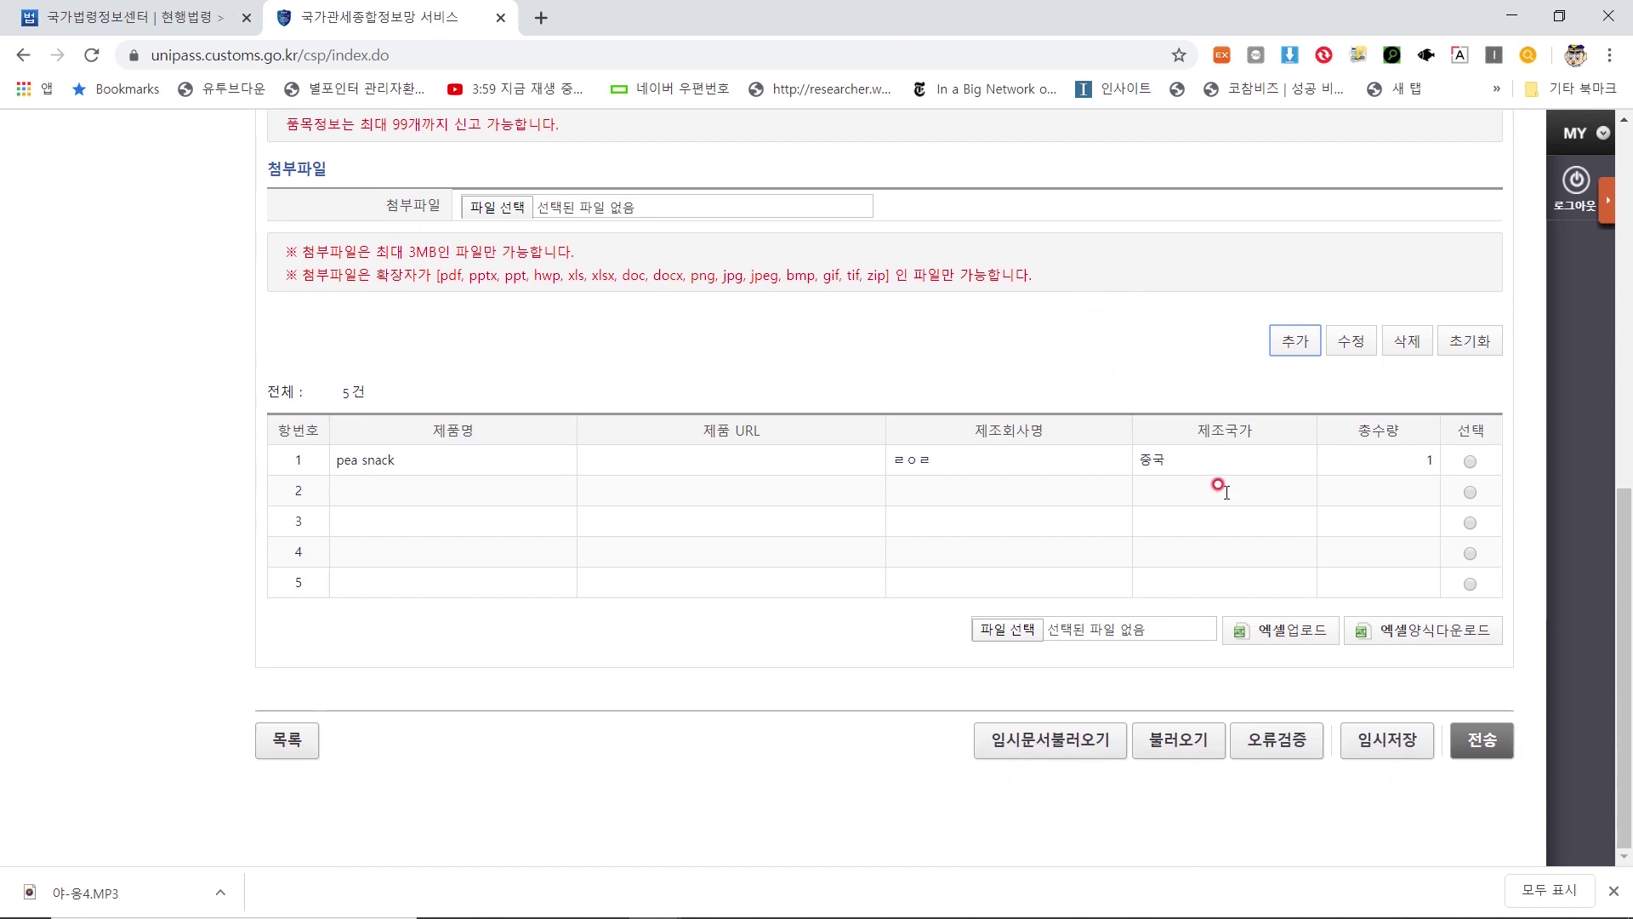
pyautogui.scroll(10, 1140, 557)
pyautogui.scroll(2, 985, 606)
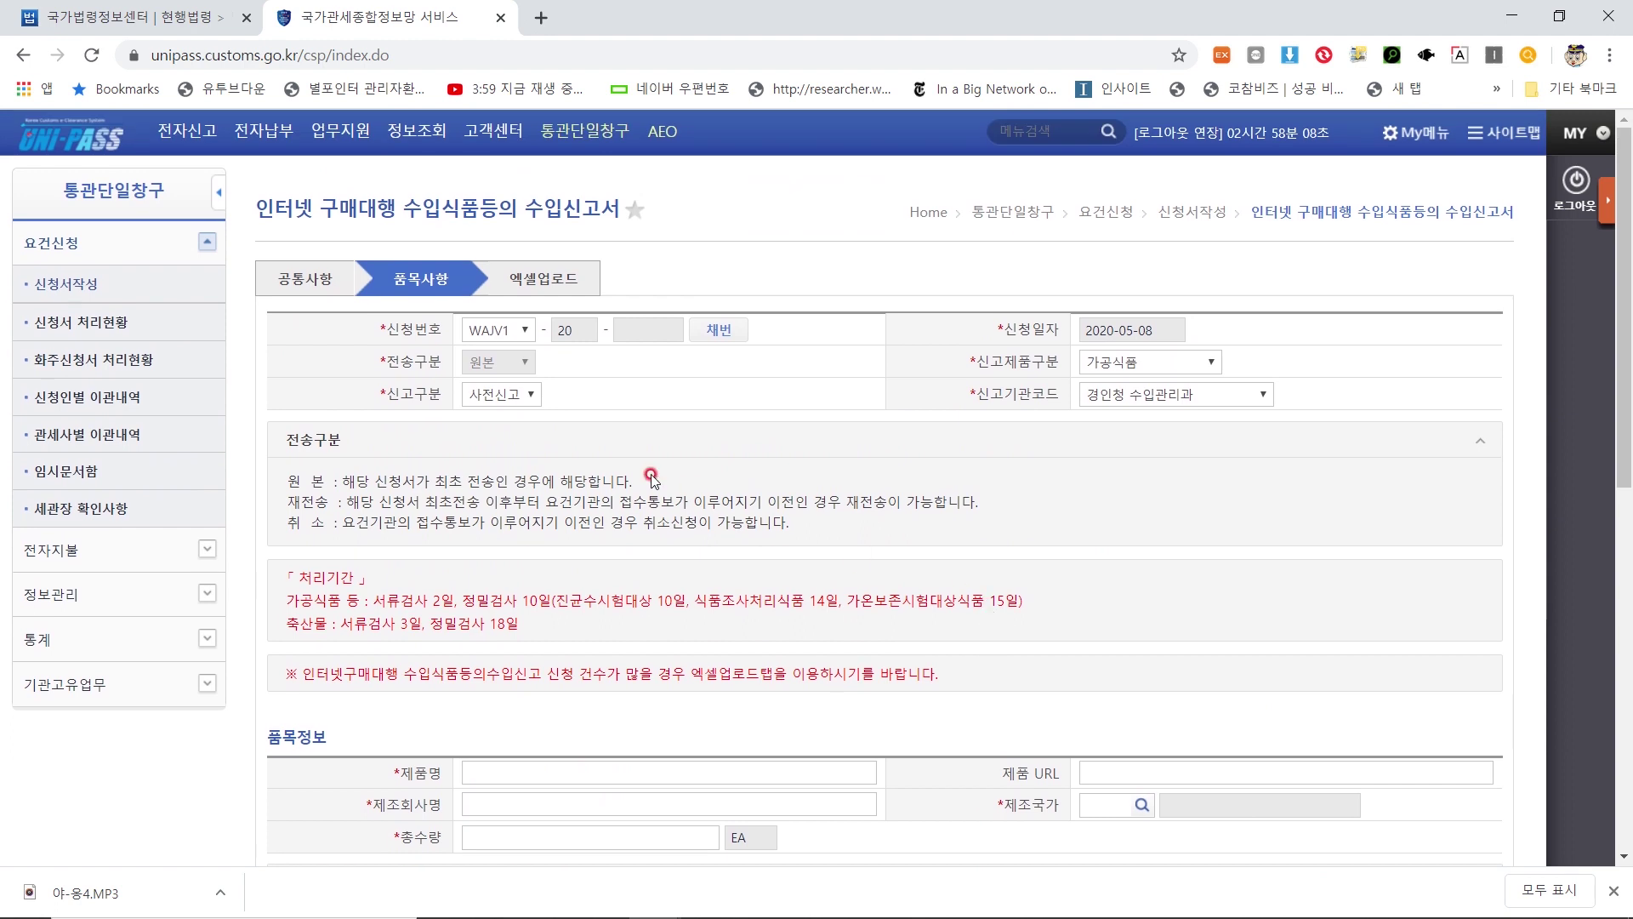
pyautogui.scroll(-12, 649, 489)
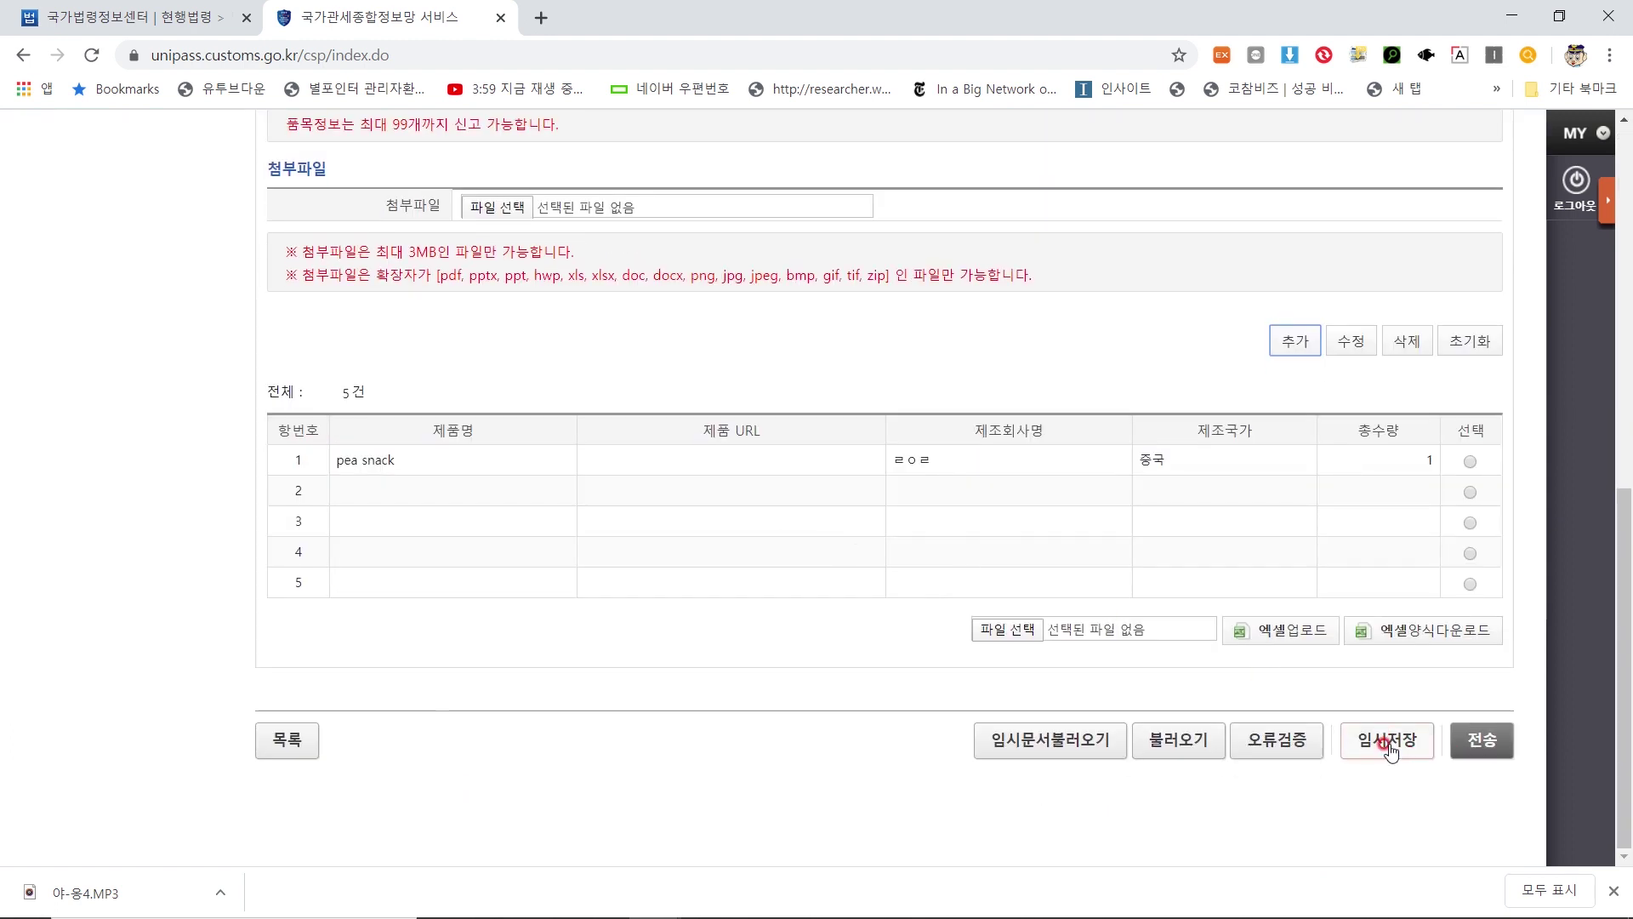
pyautogui.scroll(6, 967, 813)
pyautogui.scroll(3, 193, 834)
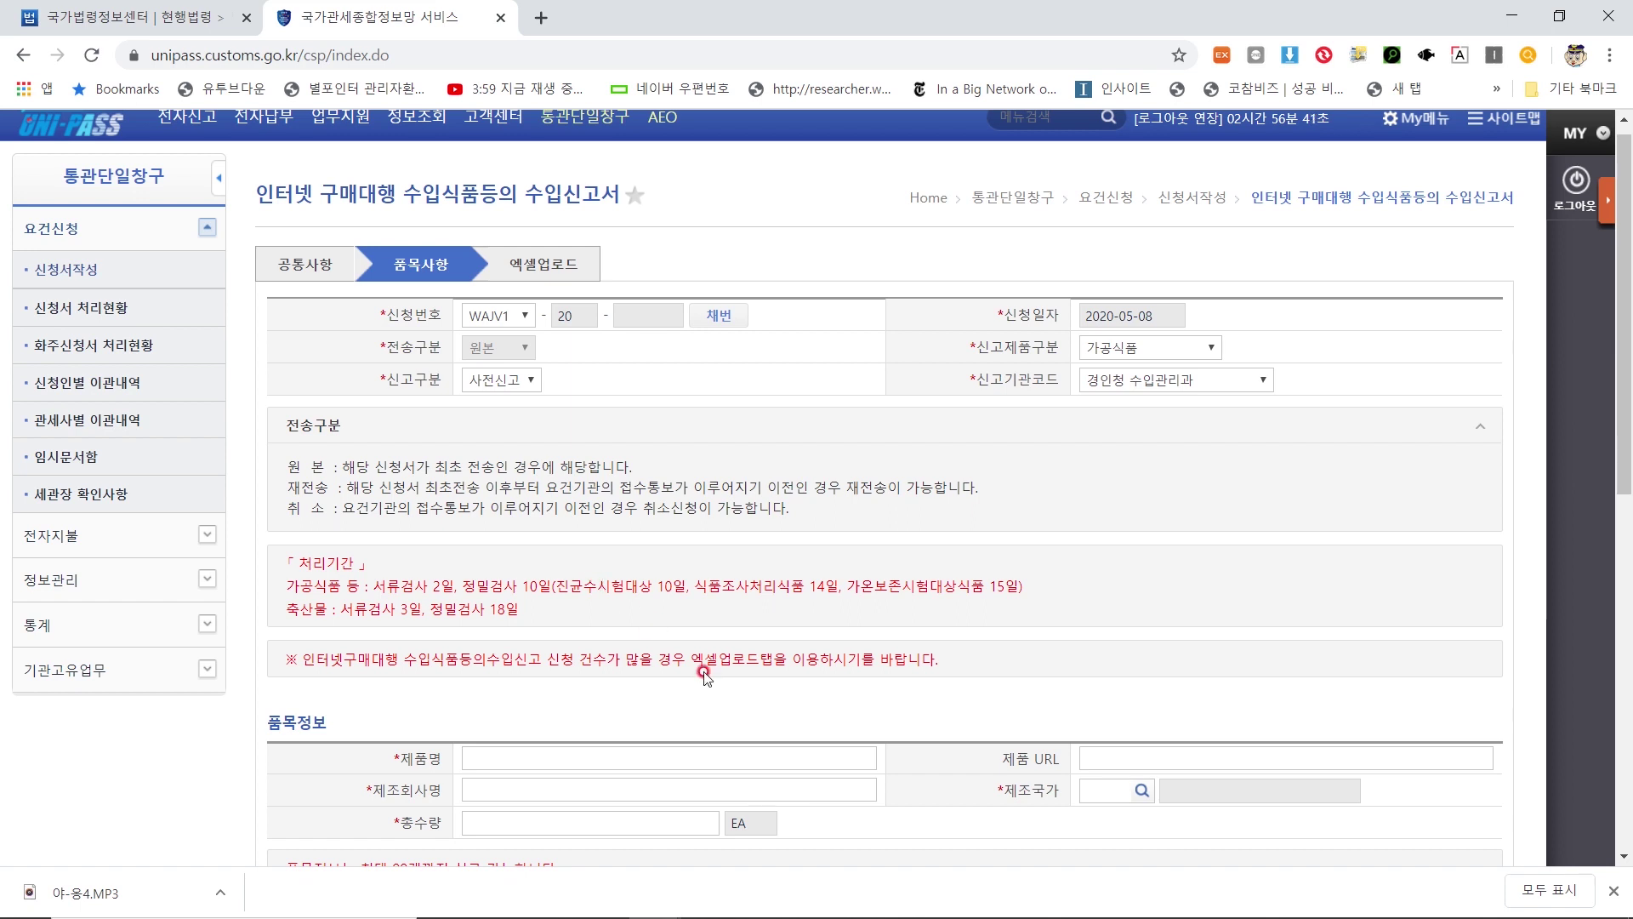
pyautogui.scroll(-9, 774, 727)
pyautogui.scroll(8, 774, 728)
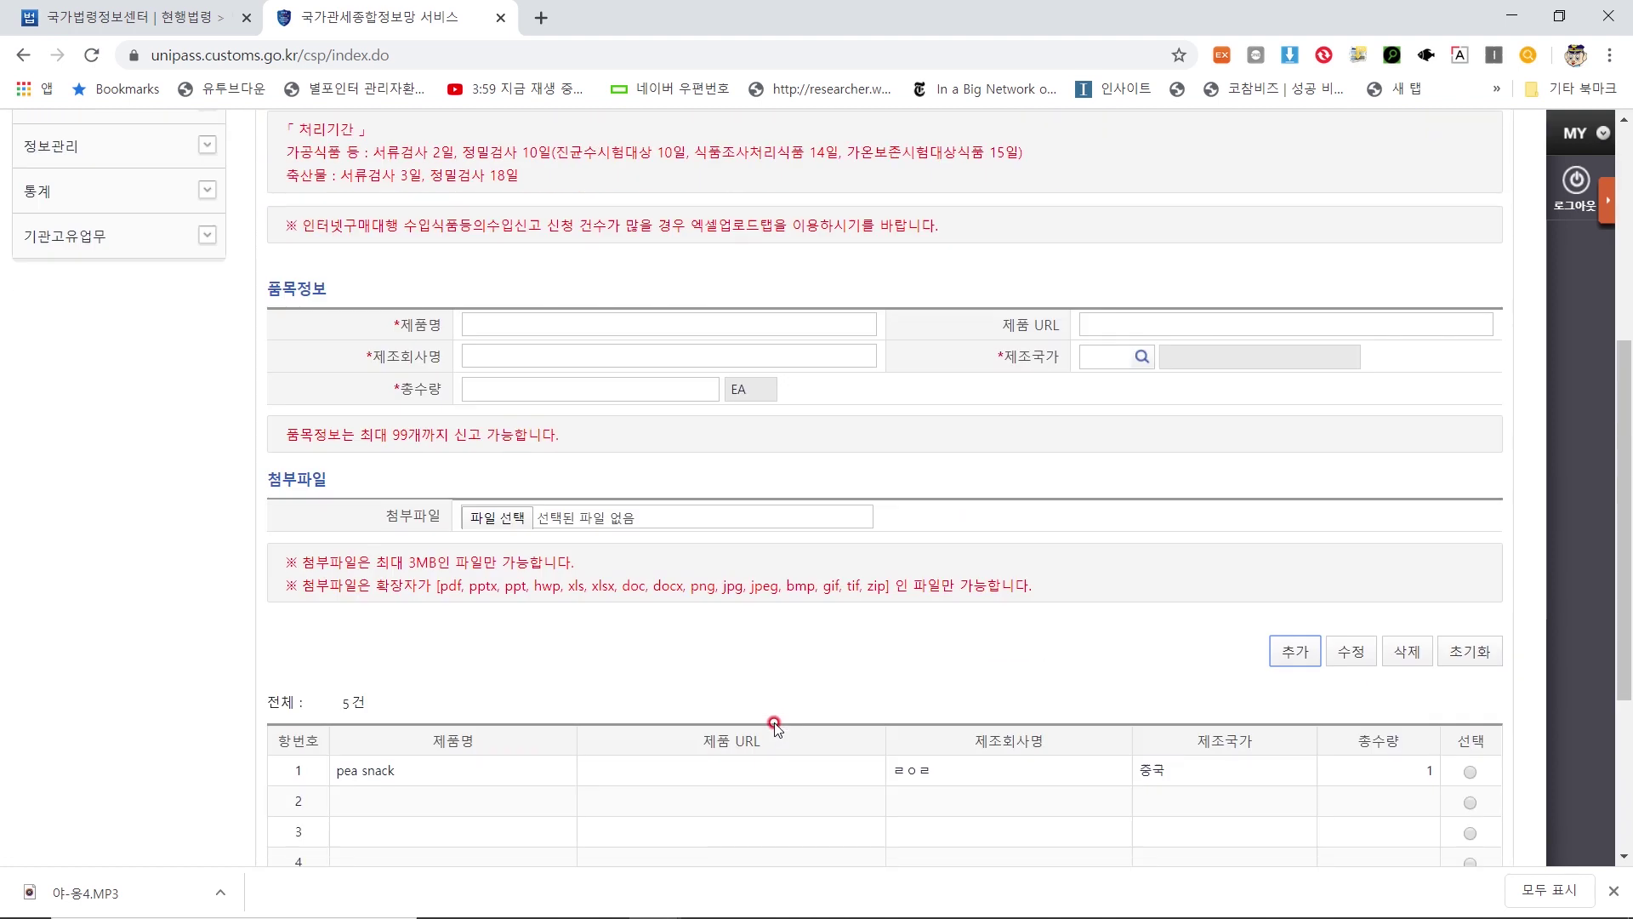